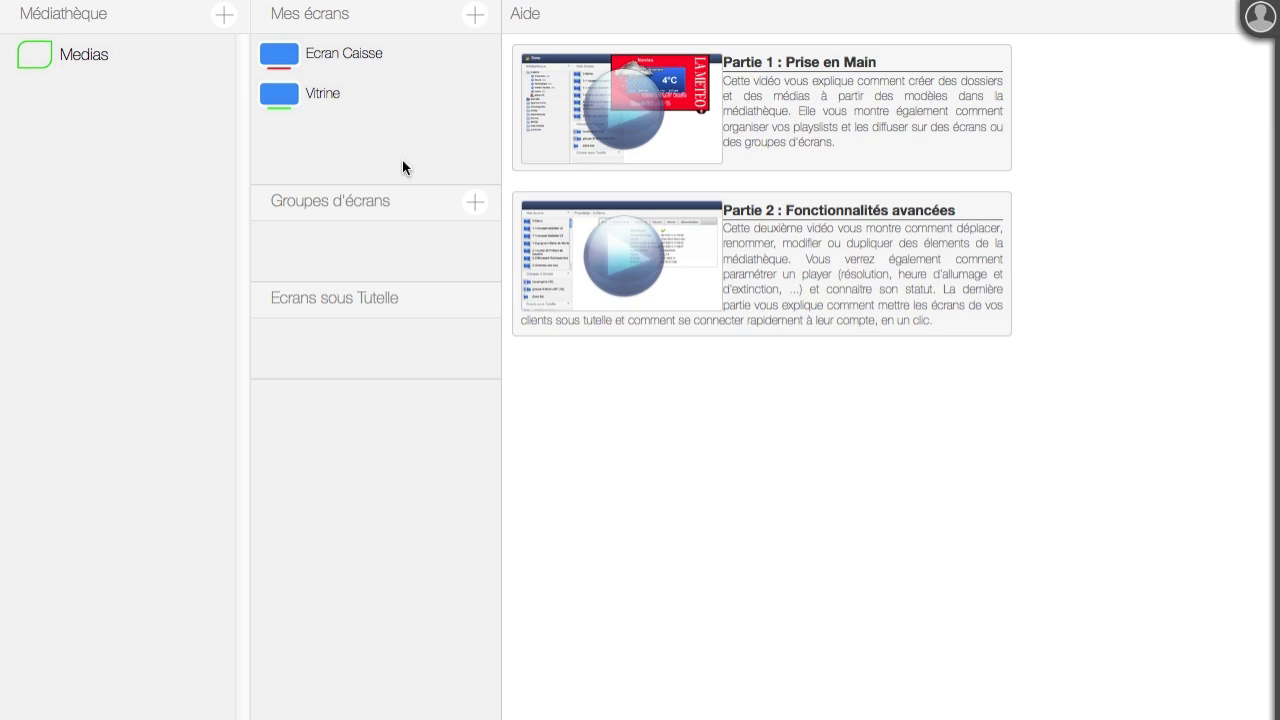
Add a new folder named "demo" to the media library.
click(226, 20)
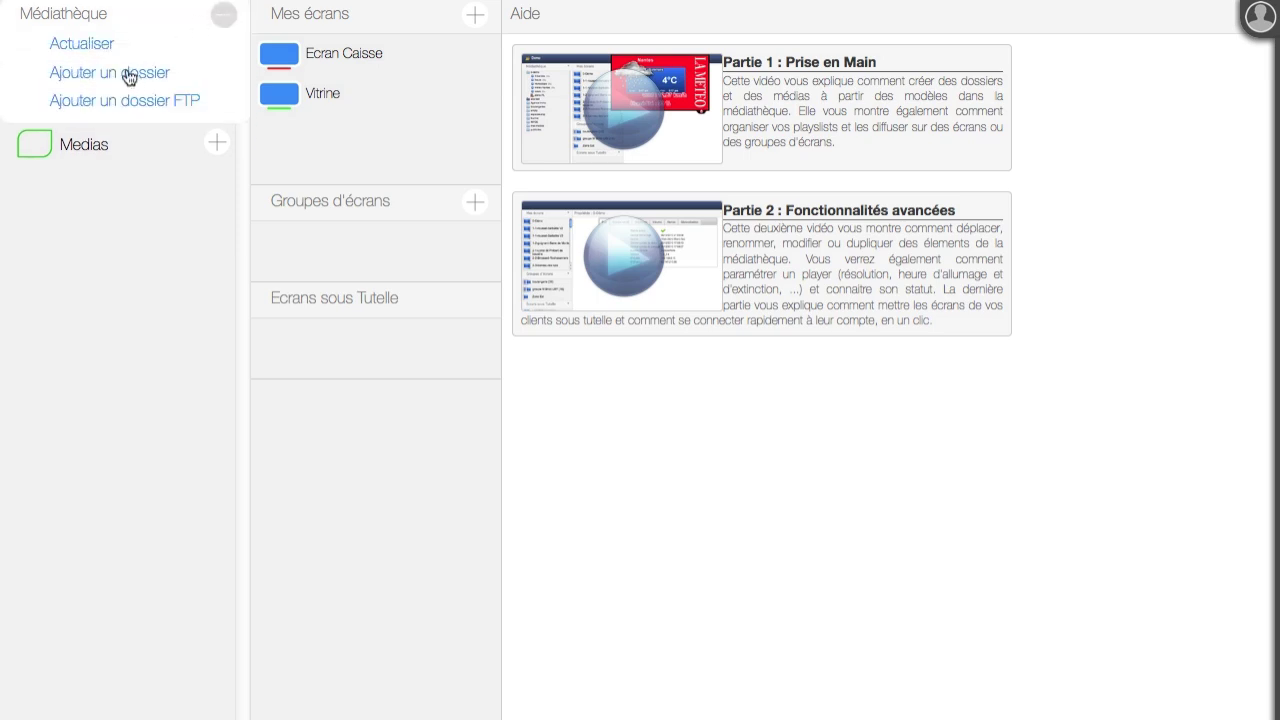
click(129, 76)
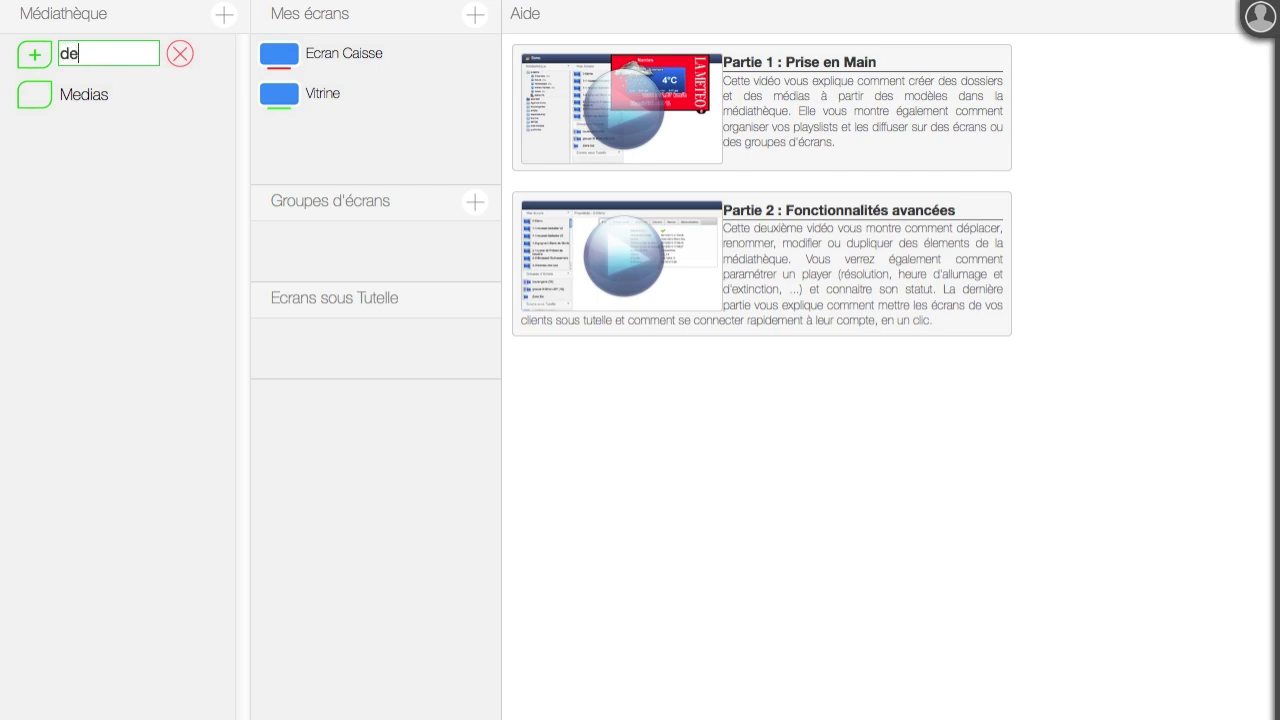
key(Return)
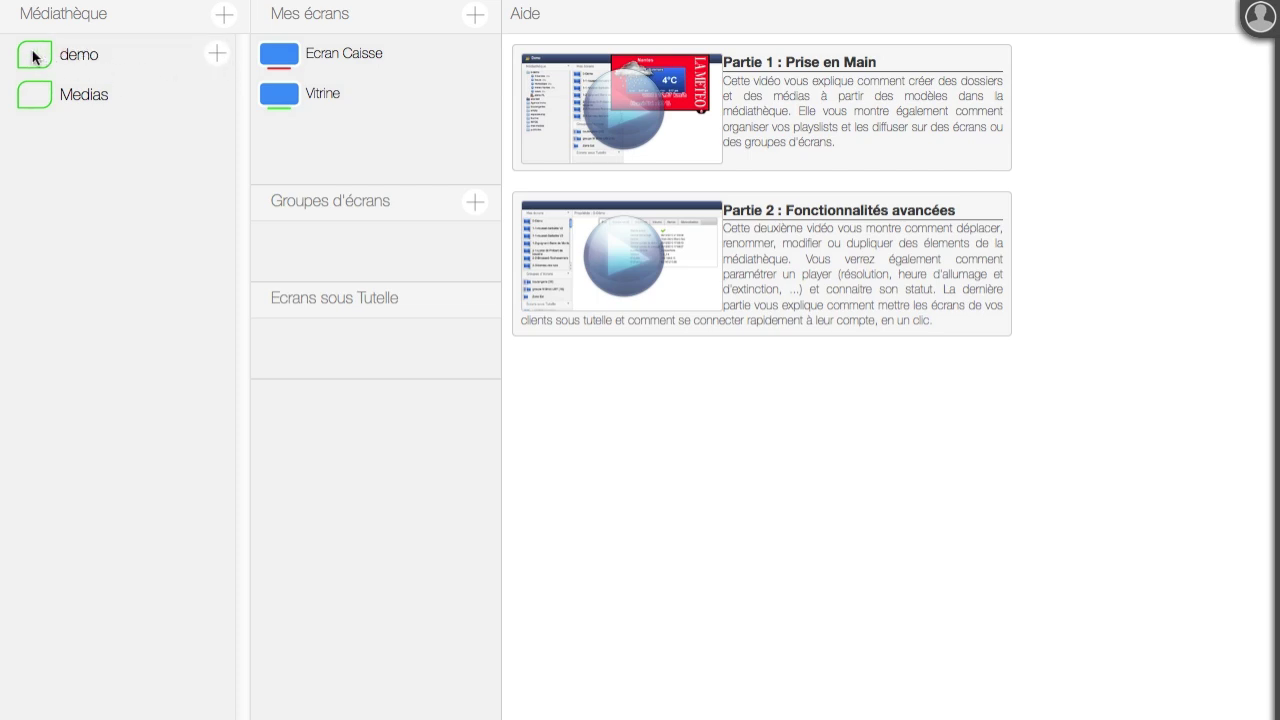
Add an Anecdotes media from the Divertissement category to the demo folder, name it "anecdotes" and save it.
click(216, 55)
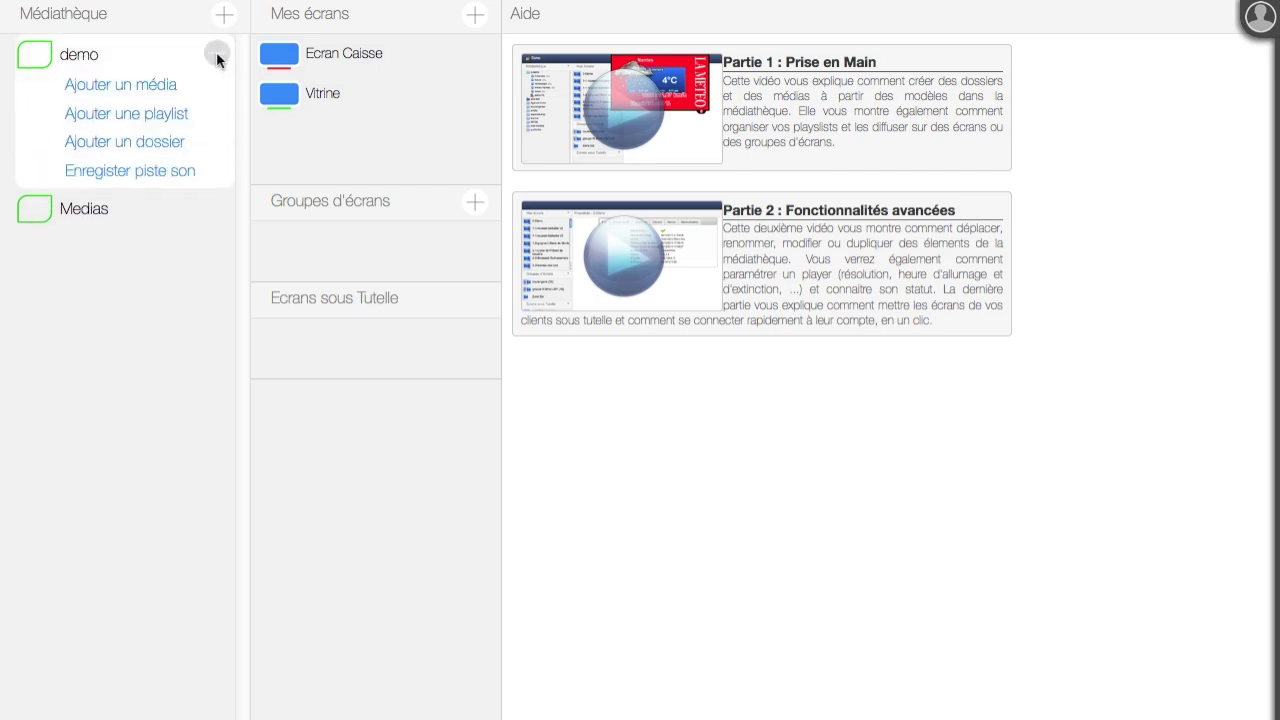
click(157, 87)
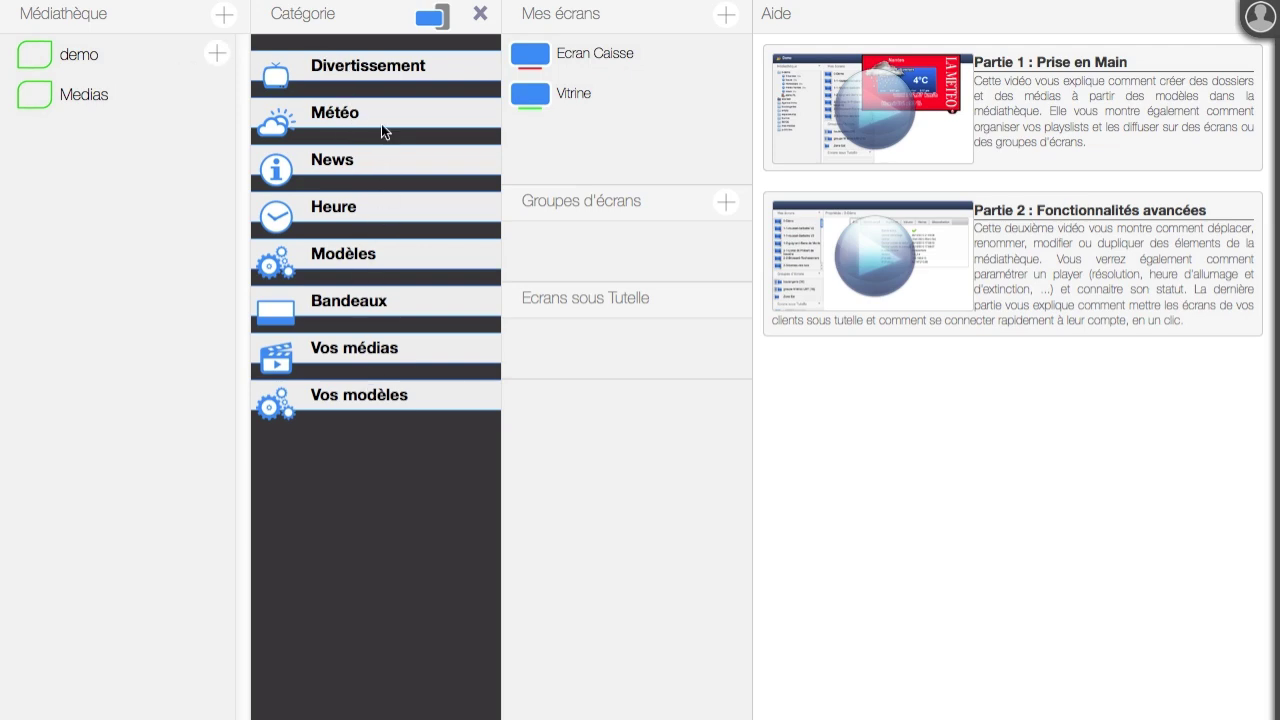
click(381, 73)
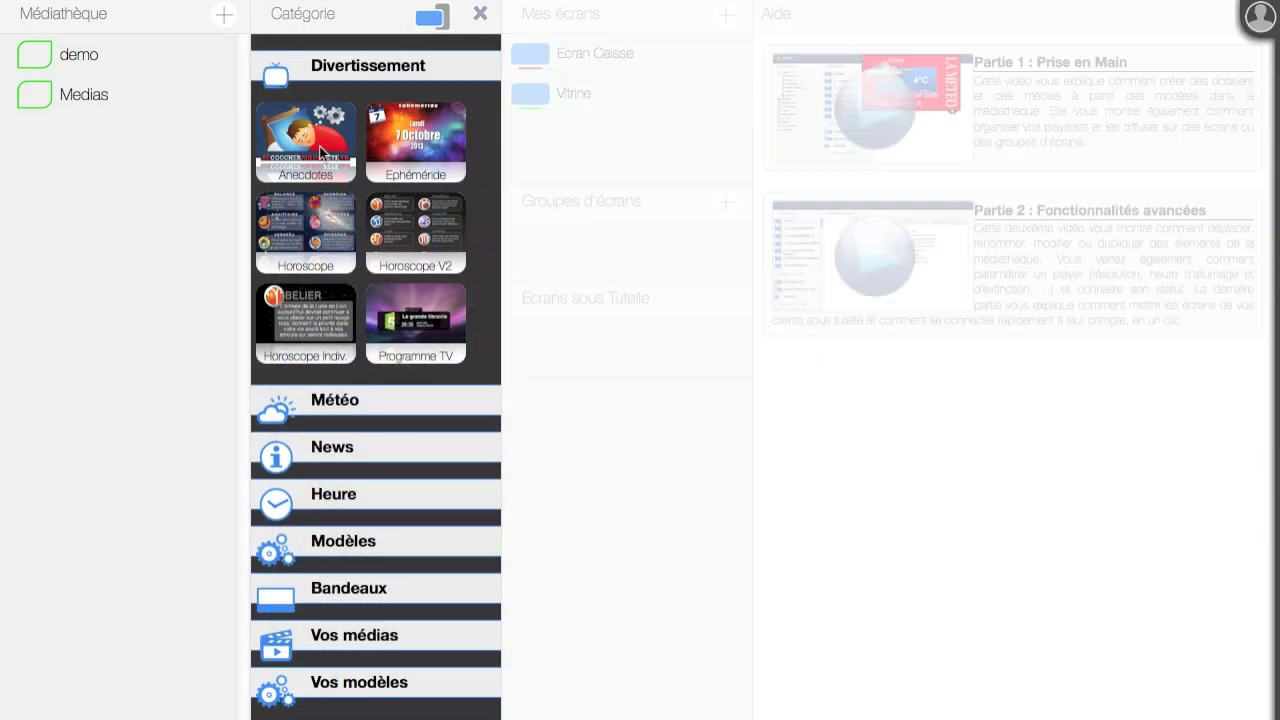
click(320, 150)
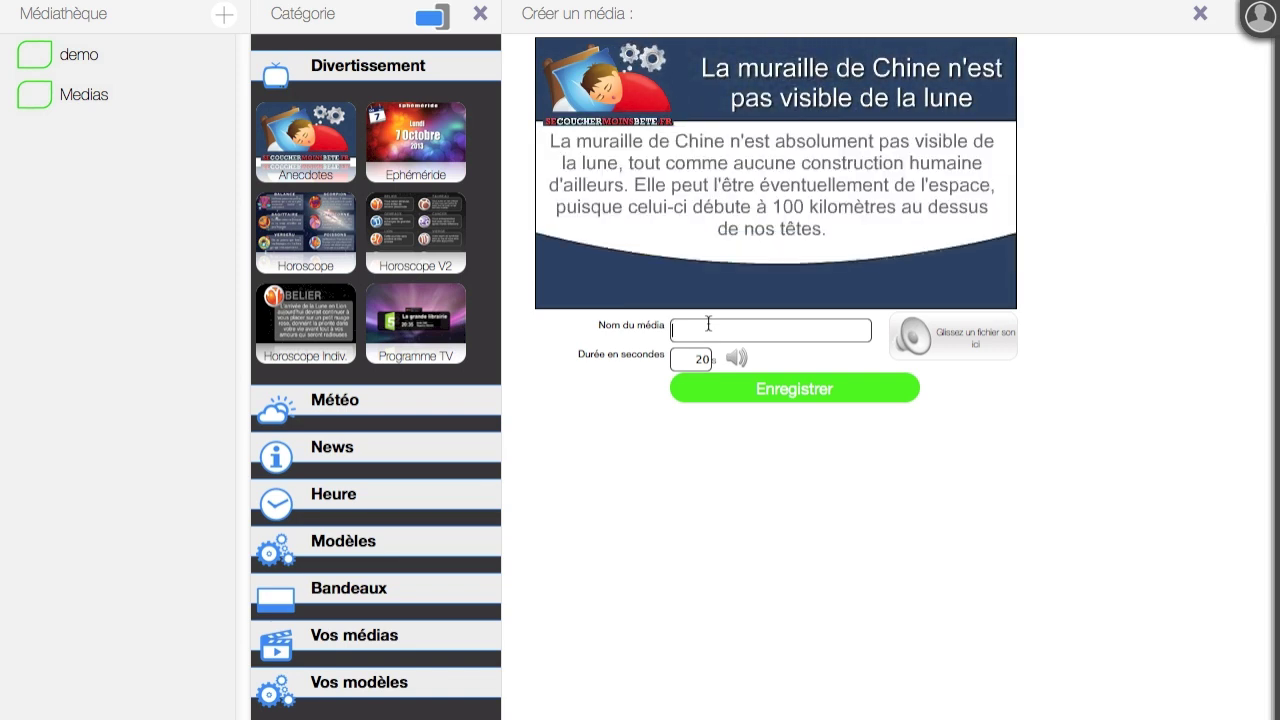
text(anecdotes)
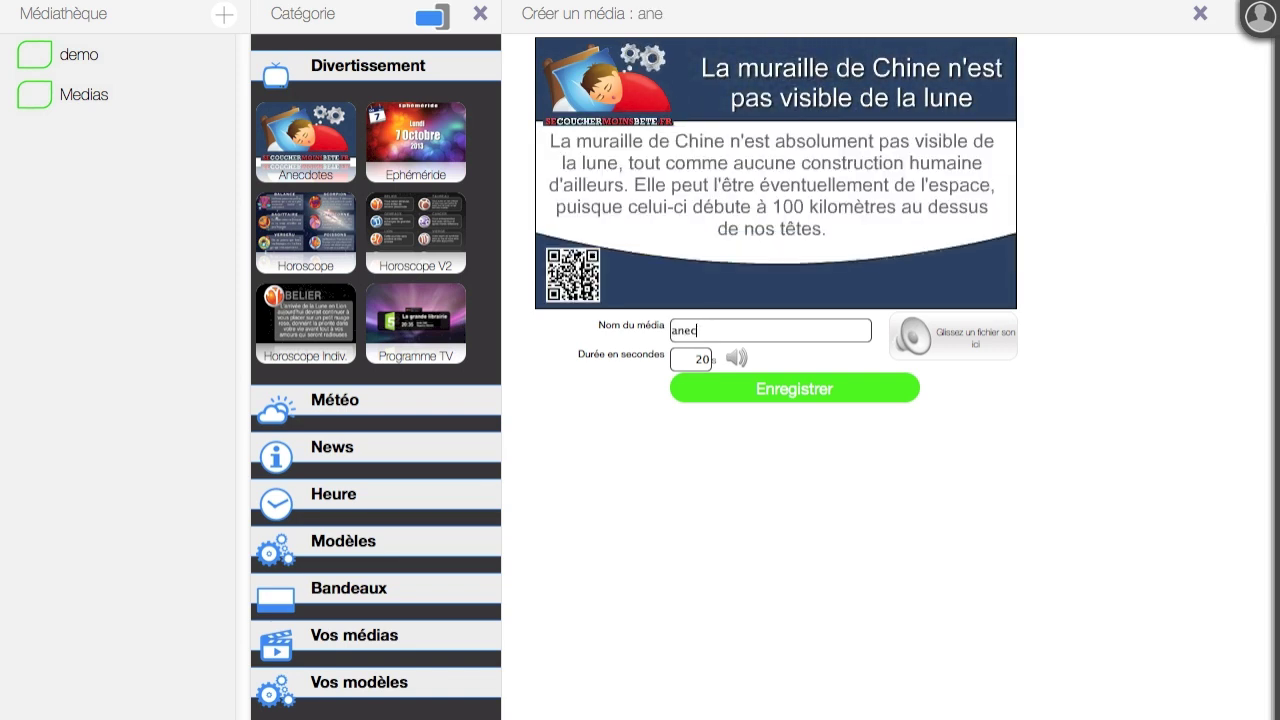
click(804, 390)
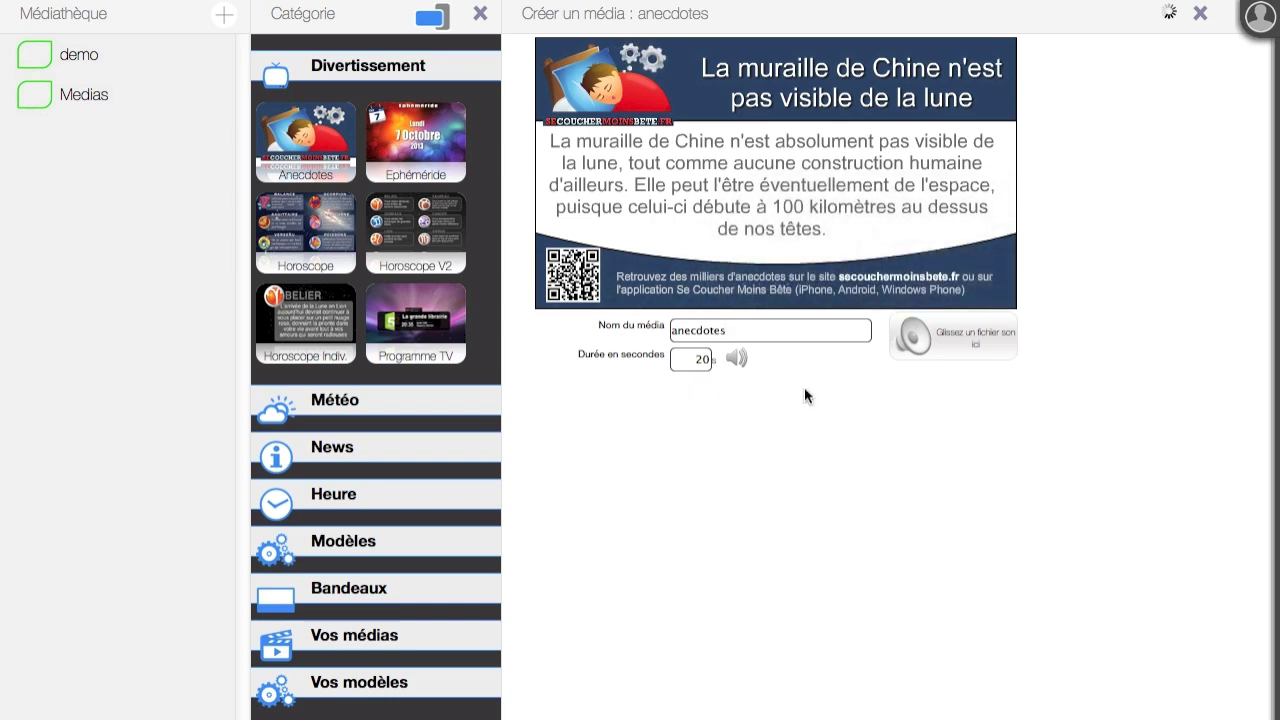
Expand the demo folder and preview the anecdotes media, closing the preview when done.
click(85, 55)
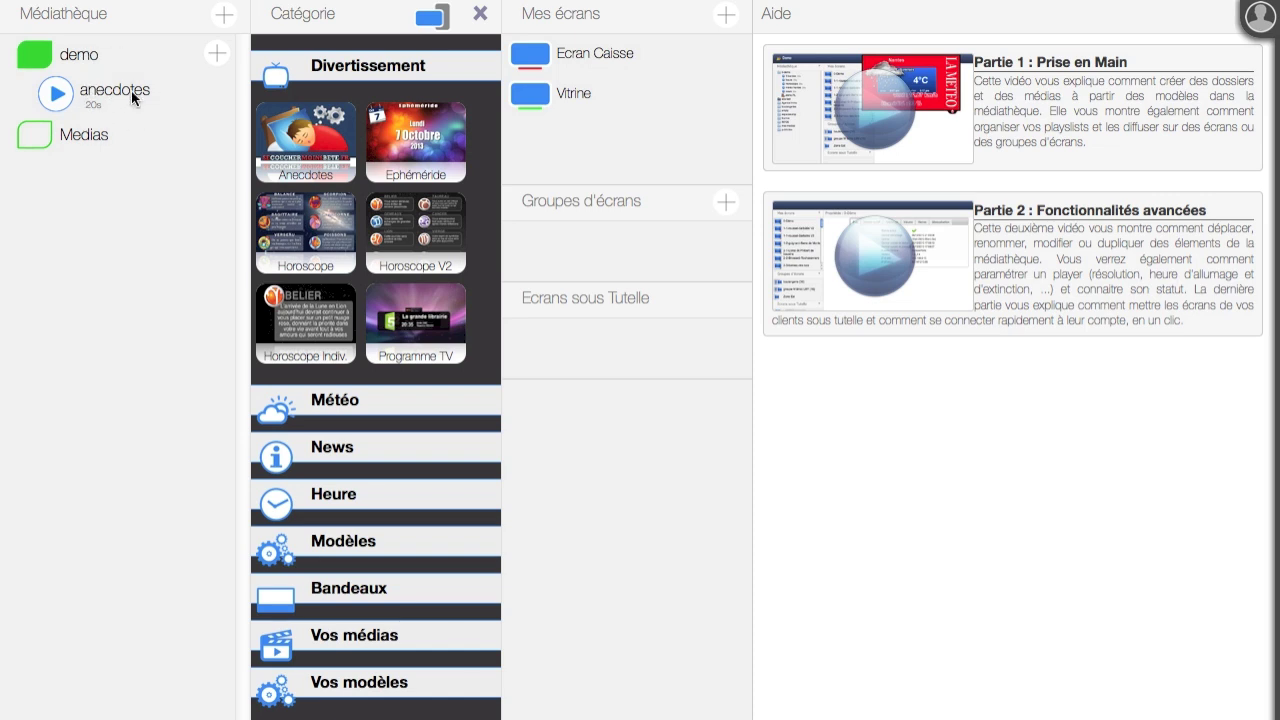
click(57, 96)
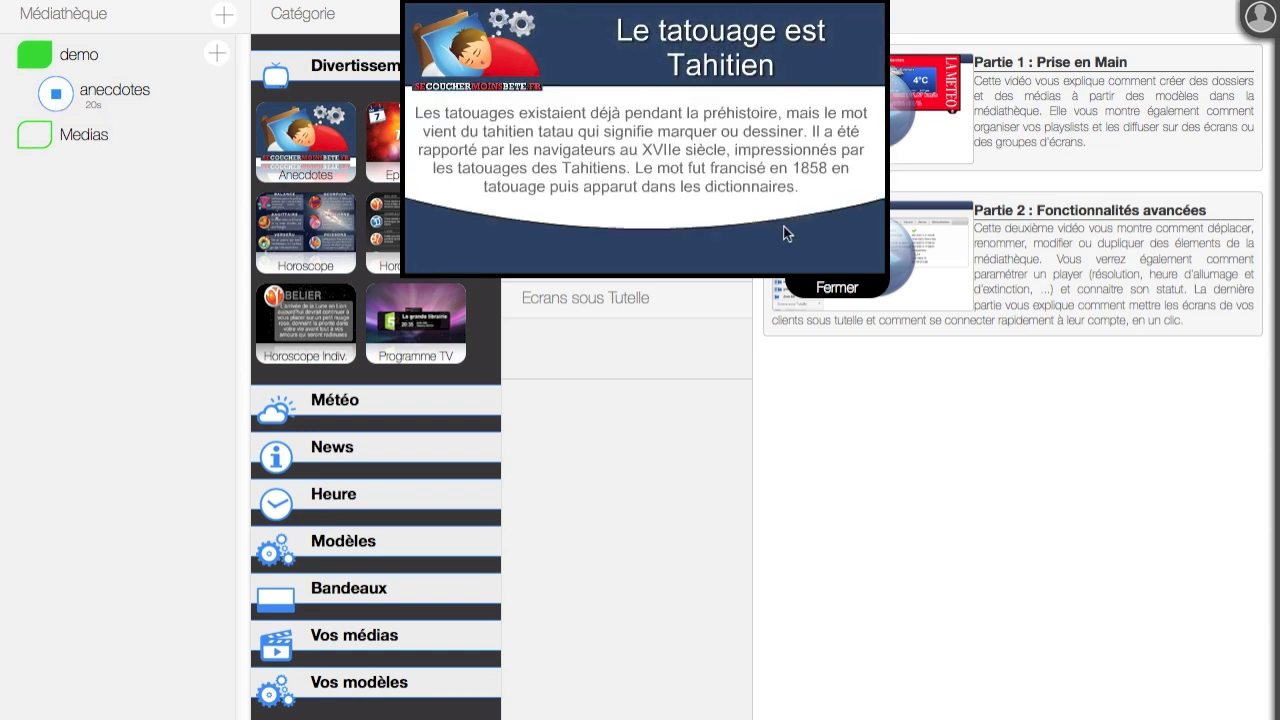
click(843, 293)
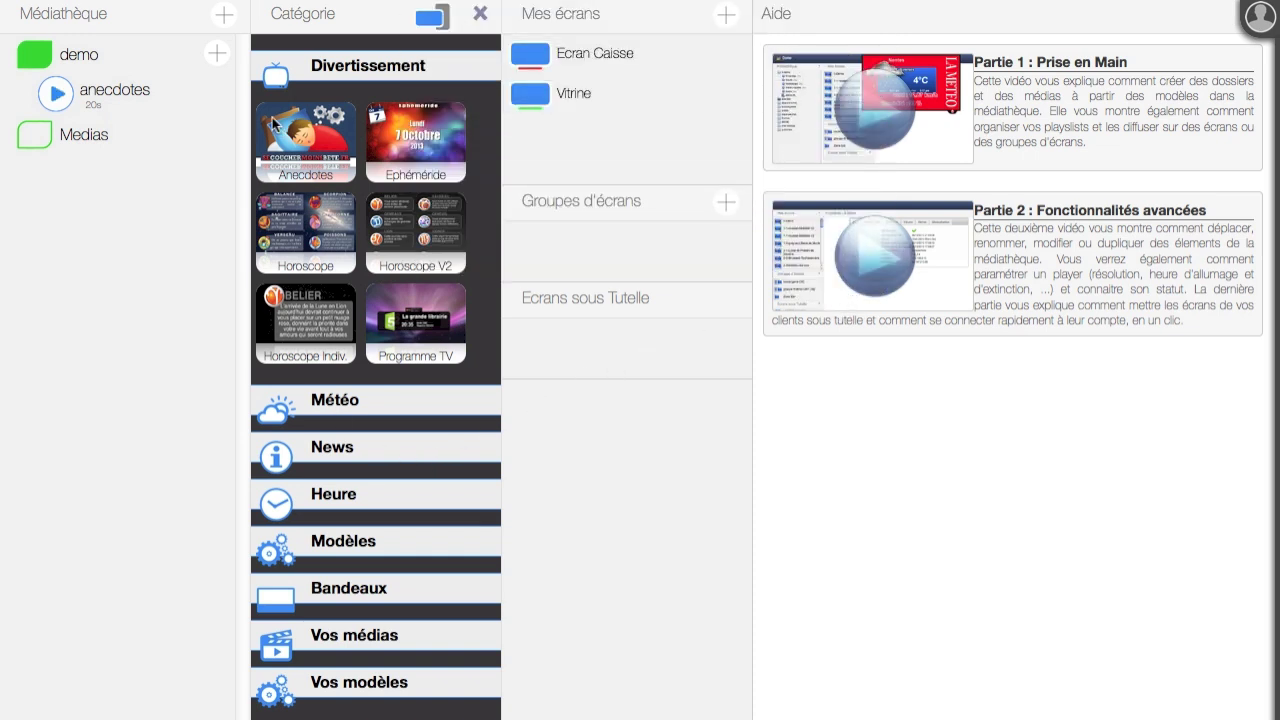
Start a Météo 3 Jours media named "météo Grenoble" with a duration of 12 seconds.
click(371, 395)
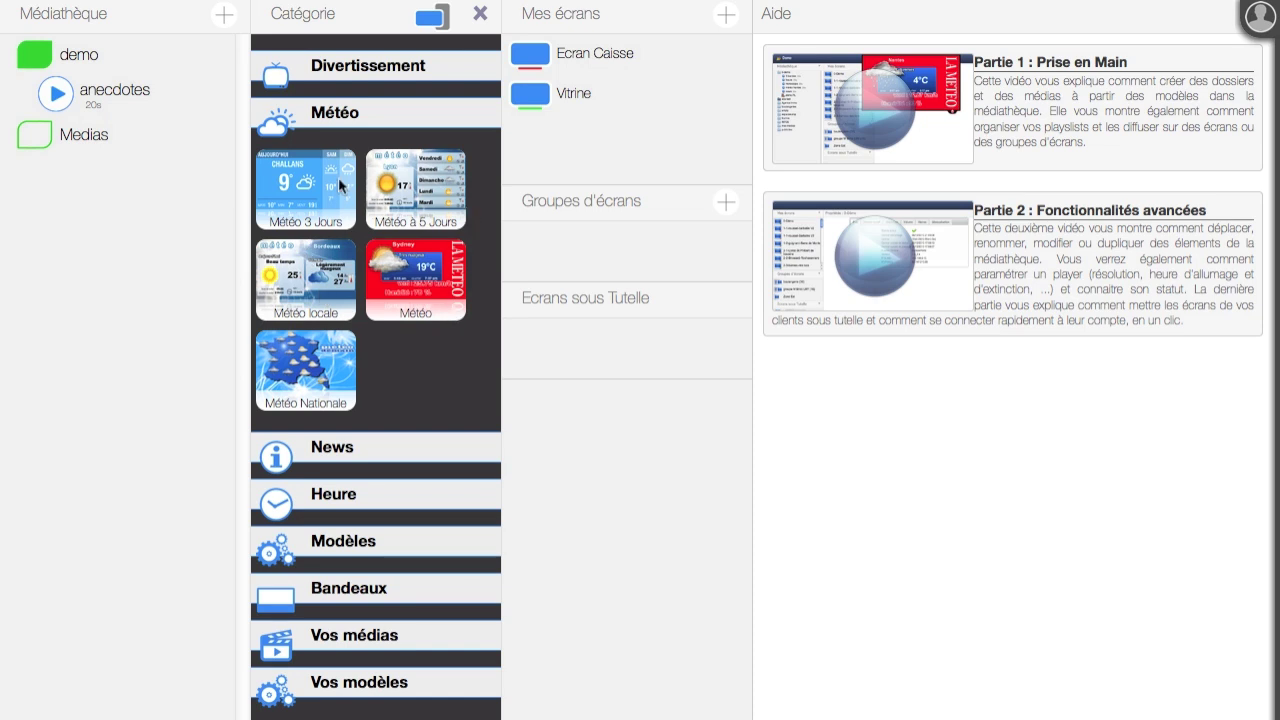
click(305, 185)
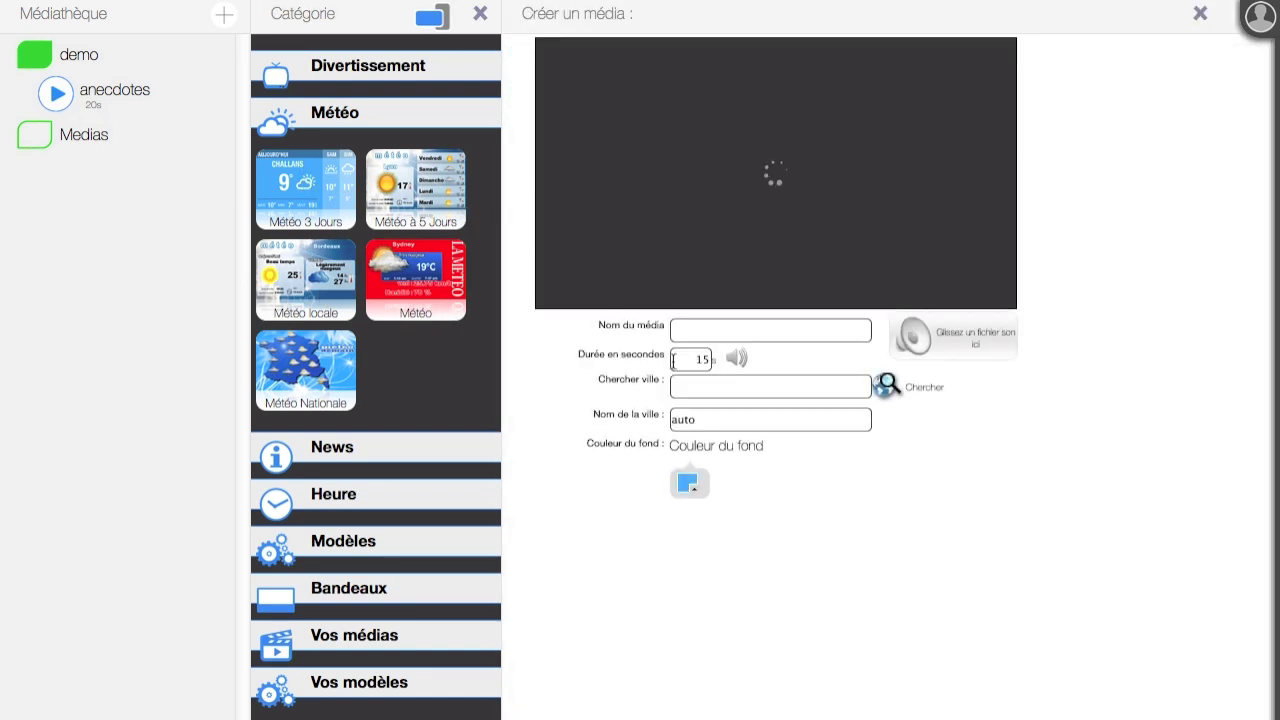
text(météo)
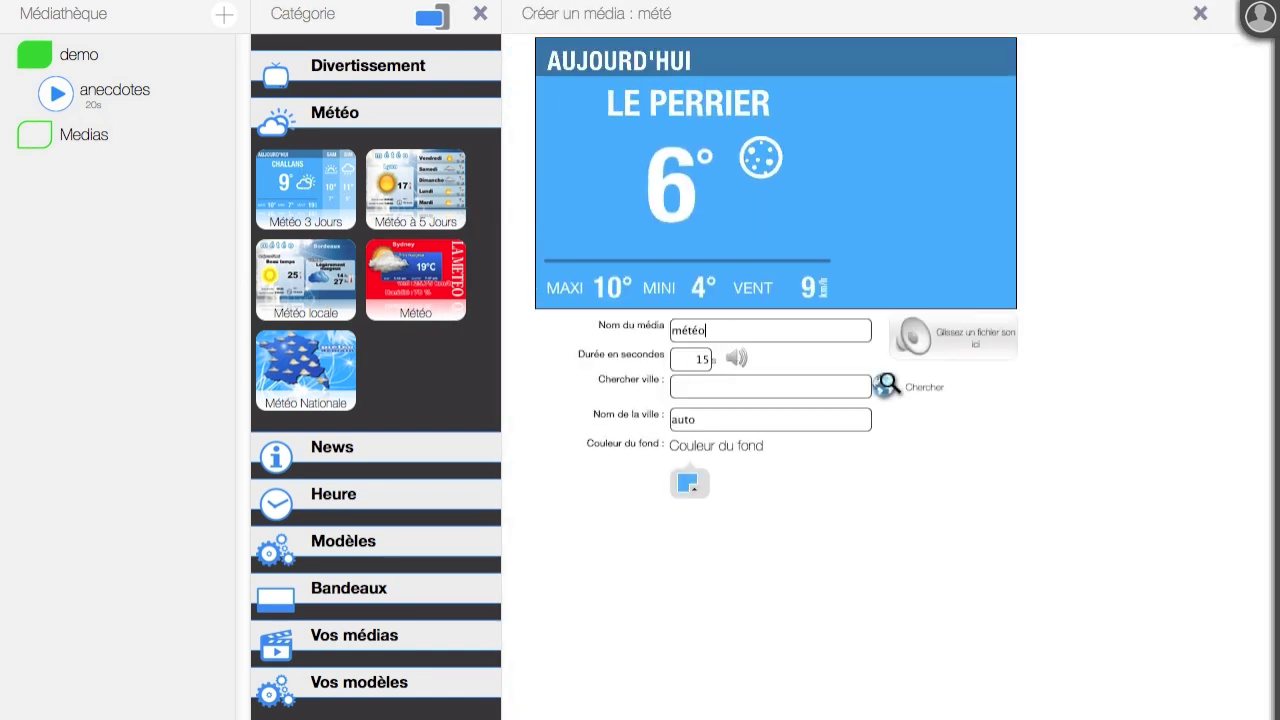
text( Grenoble)
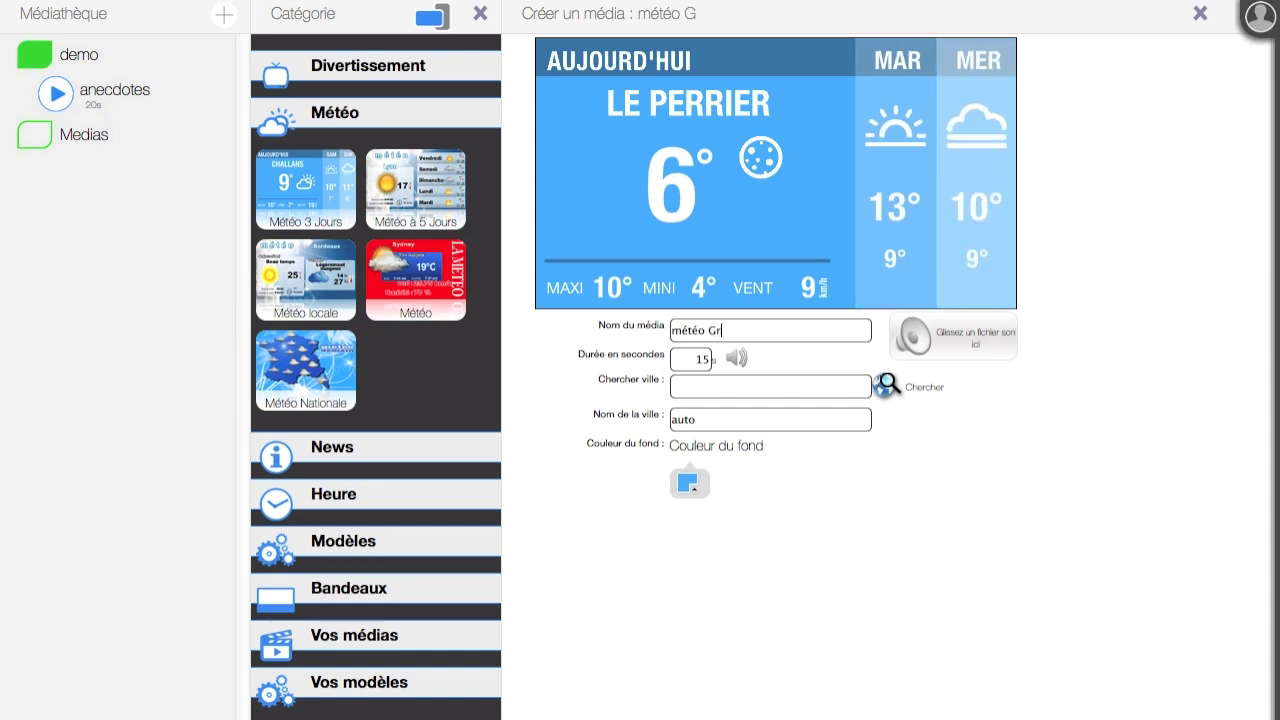
double_click(702, 358)
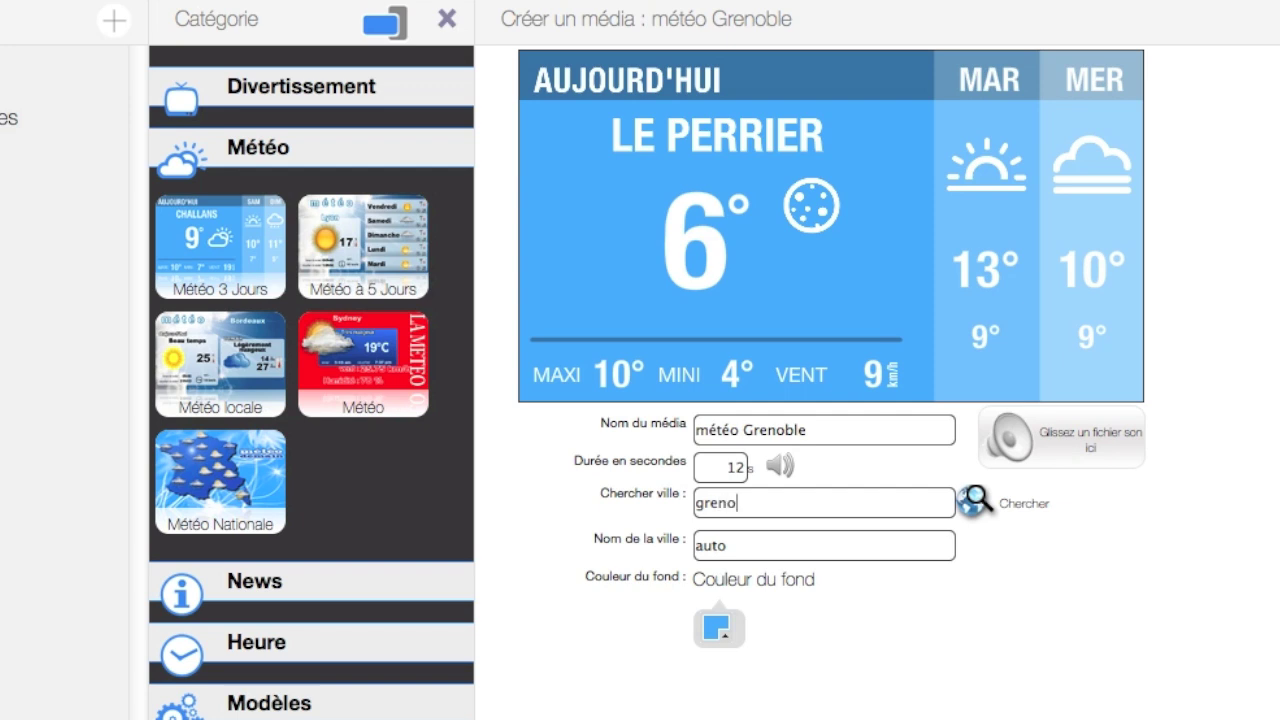
Search for the city "grenoble" and choose Grenoble, Rhone-Alpes, France as the forecast location.
text(e)
click(972, 503)
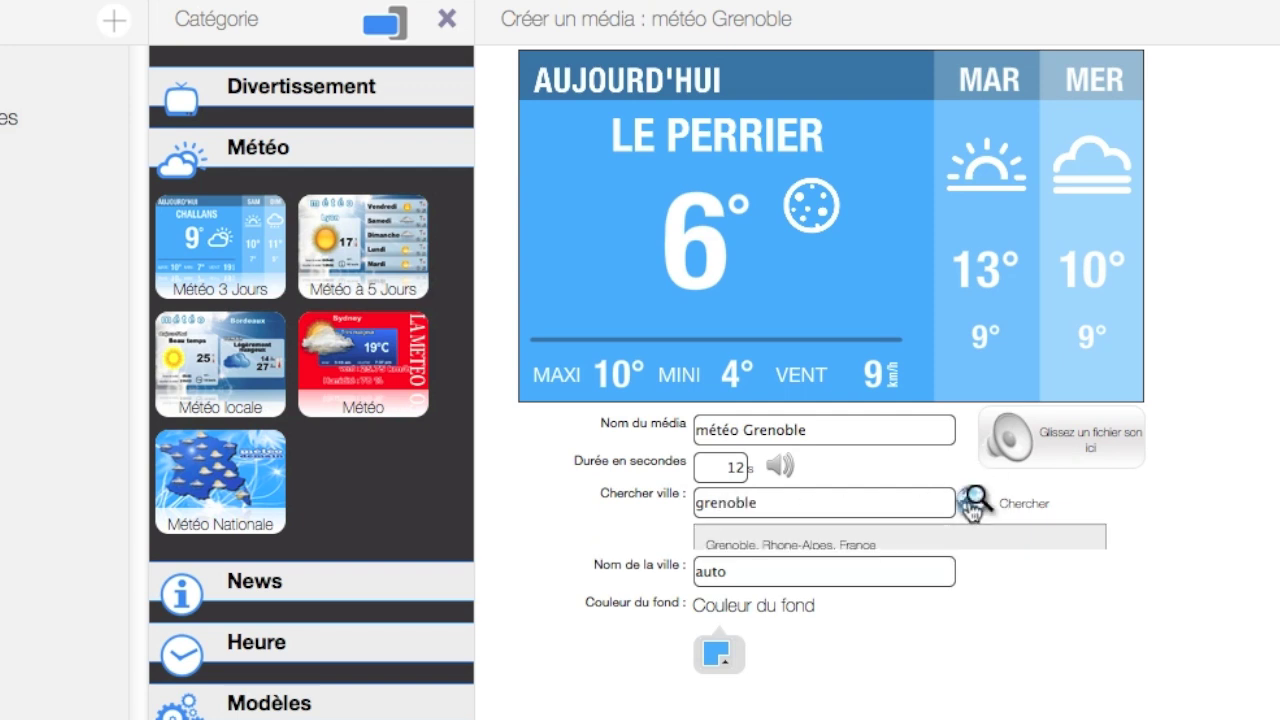
click(803, 546)
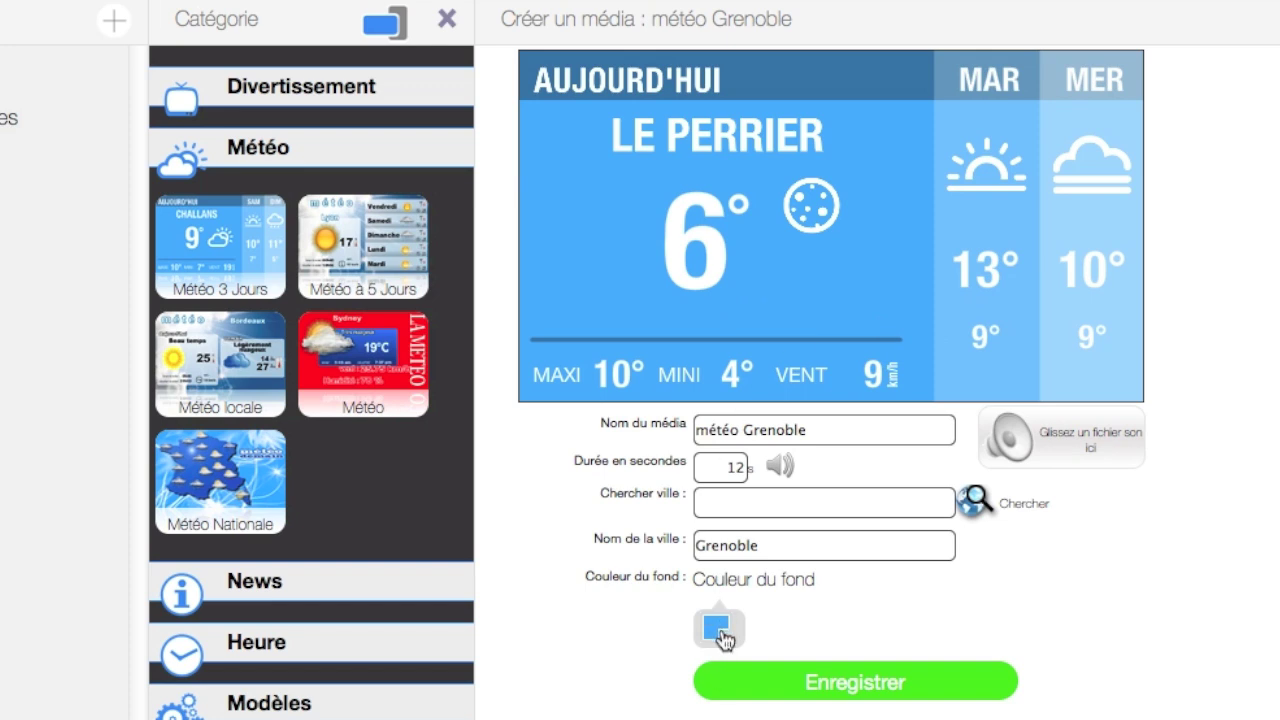
Change the weather media's background colour to green, save the media and close its preview.
click(718, 628)
drag(843, 292, 841, 308)
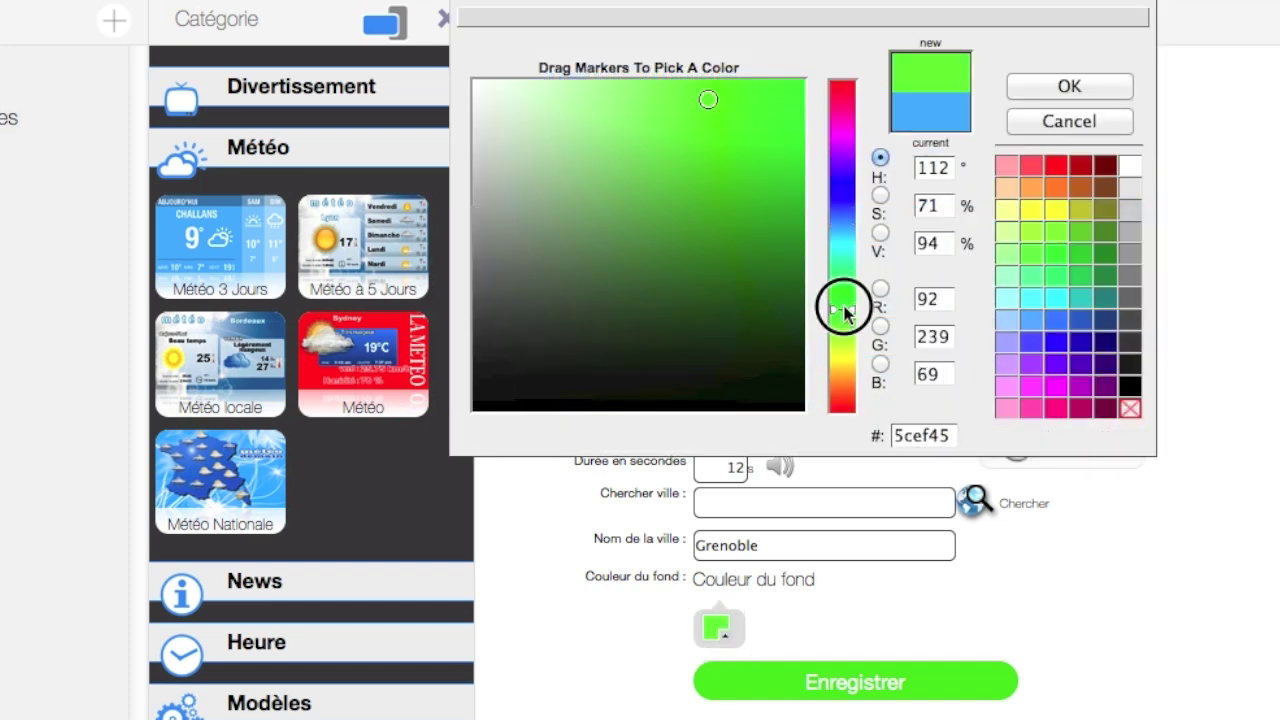
drag(751, 234, 808, 223)
click(1090, 92)
click(880, 684)
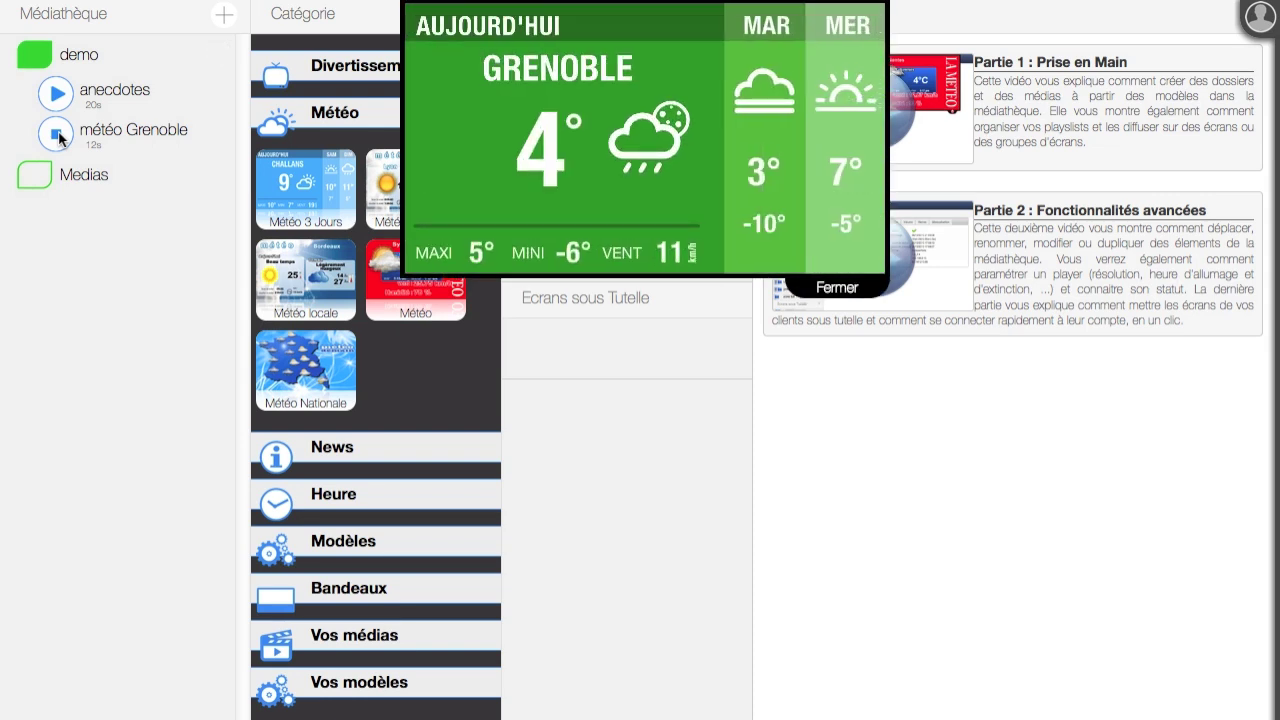
click(57, 134)
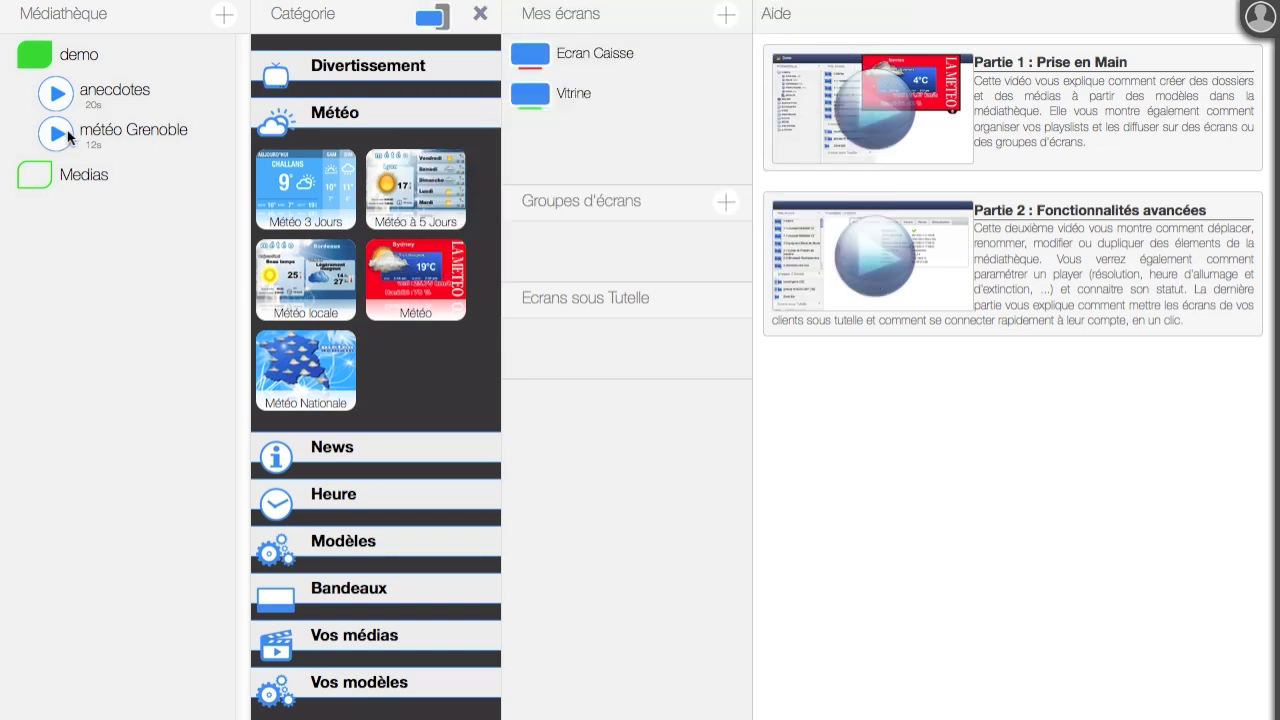
Start a media from the Panneaux oranges template in the News category and name it "news".
click(374, 447)
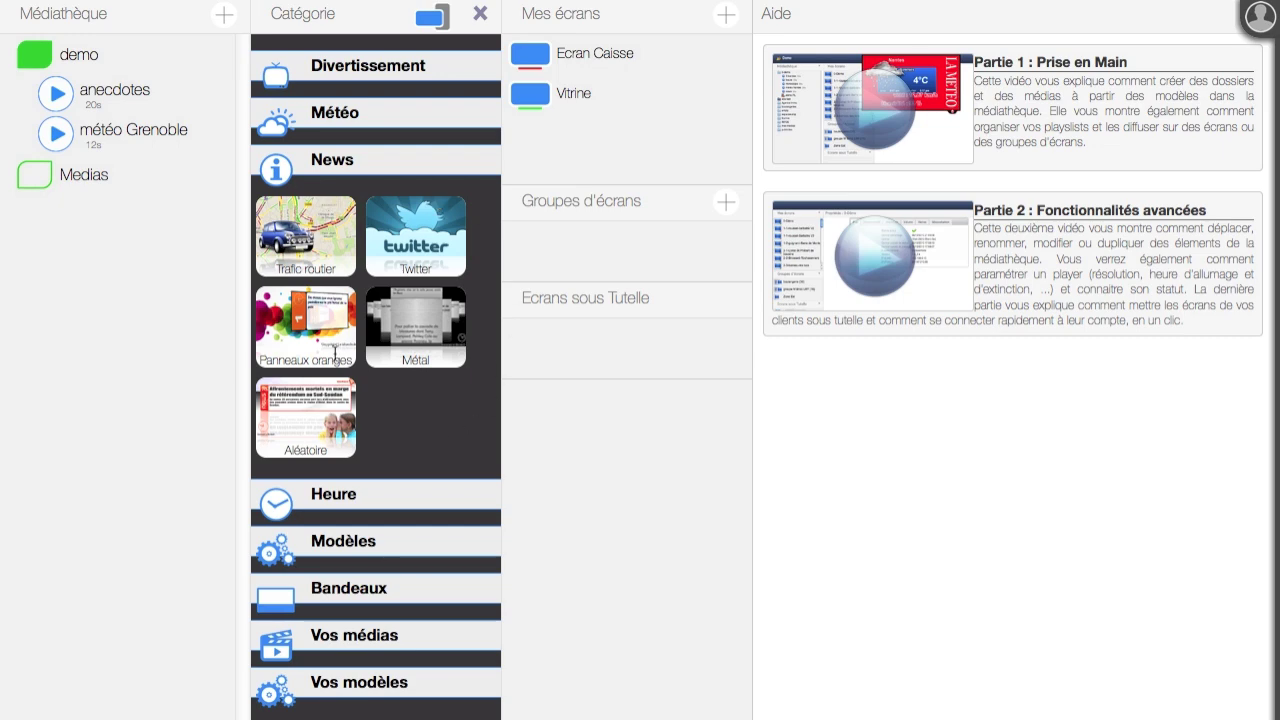
click(332, 330)
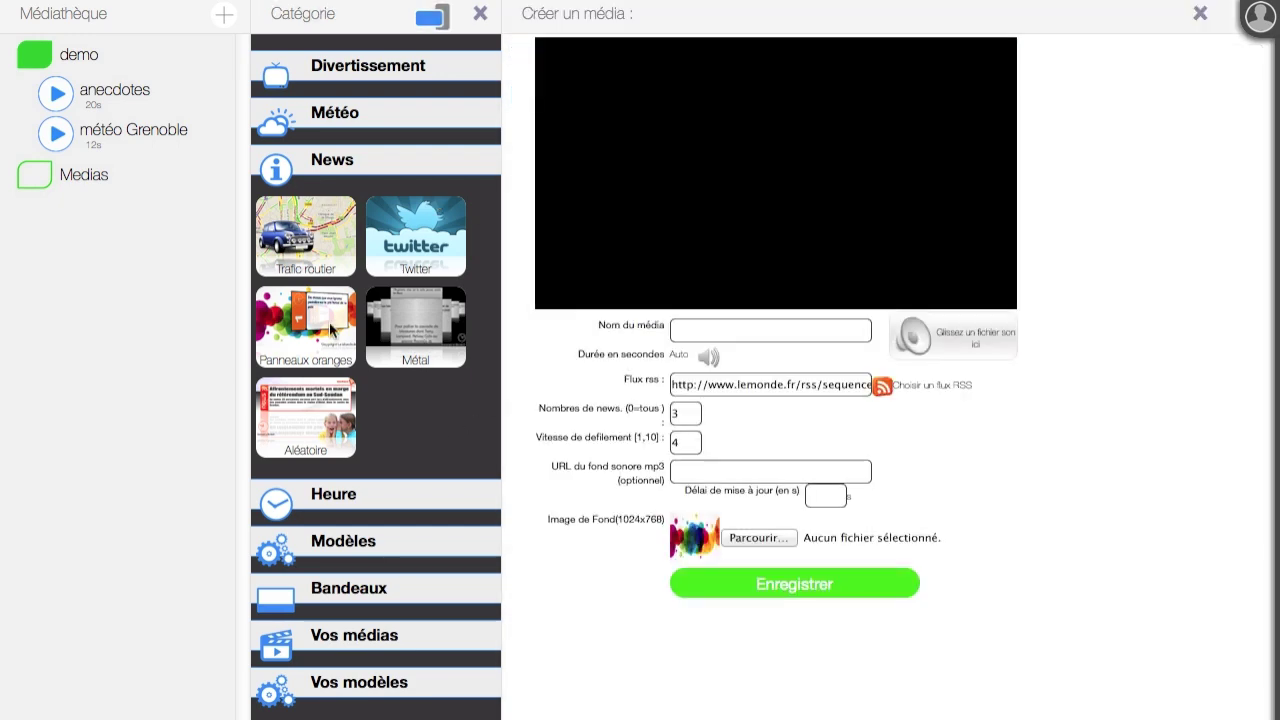
click(834, 328)
text(news)
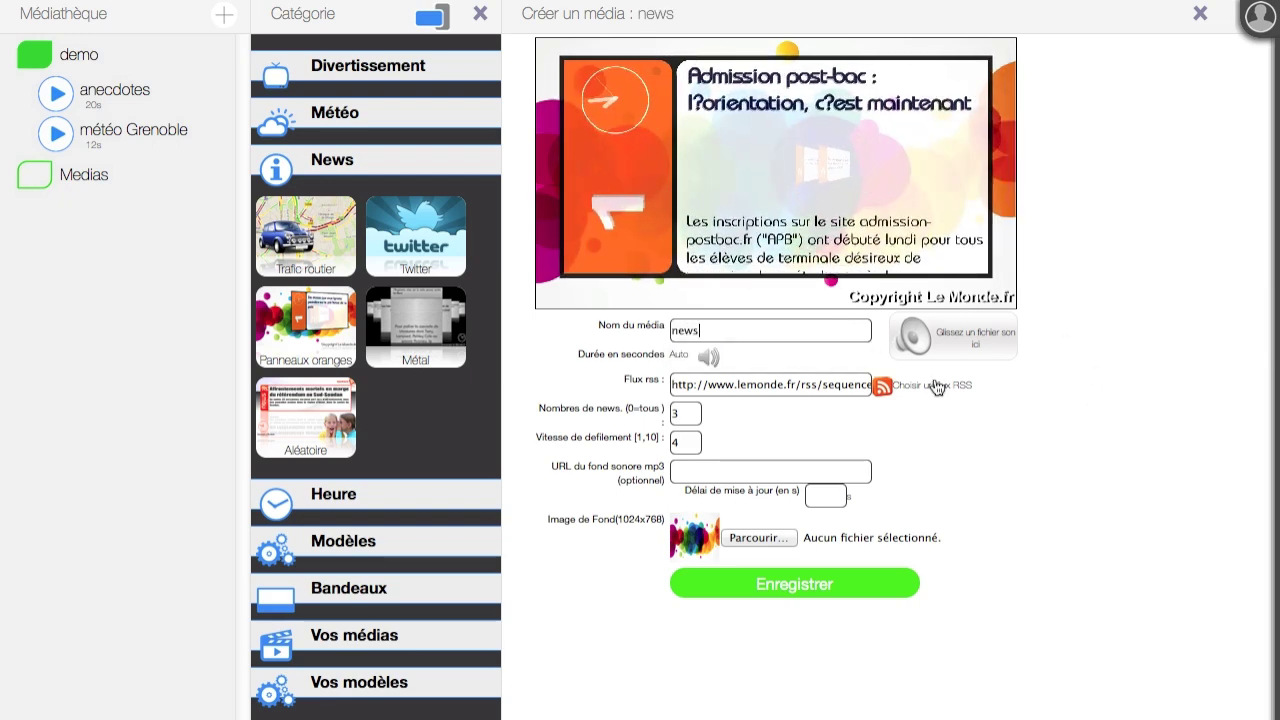
Choose the Le Monde feed under Actu as the RSS source and save the news media.
triple_click(851, 383)
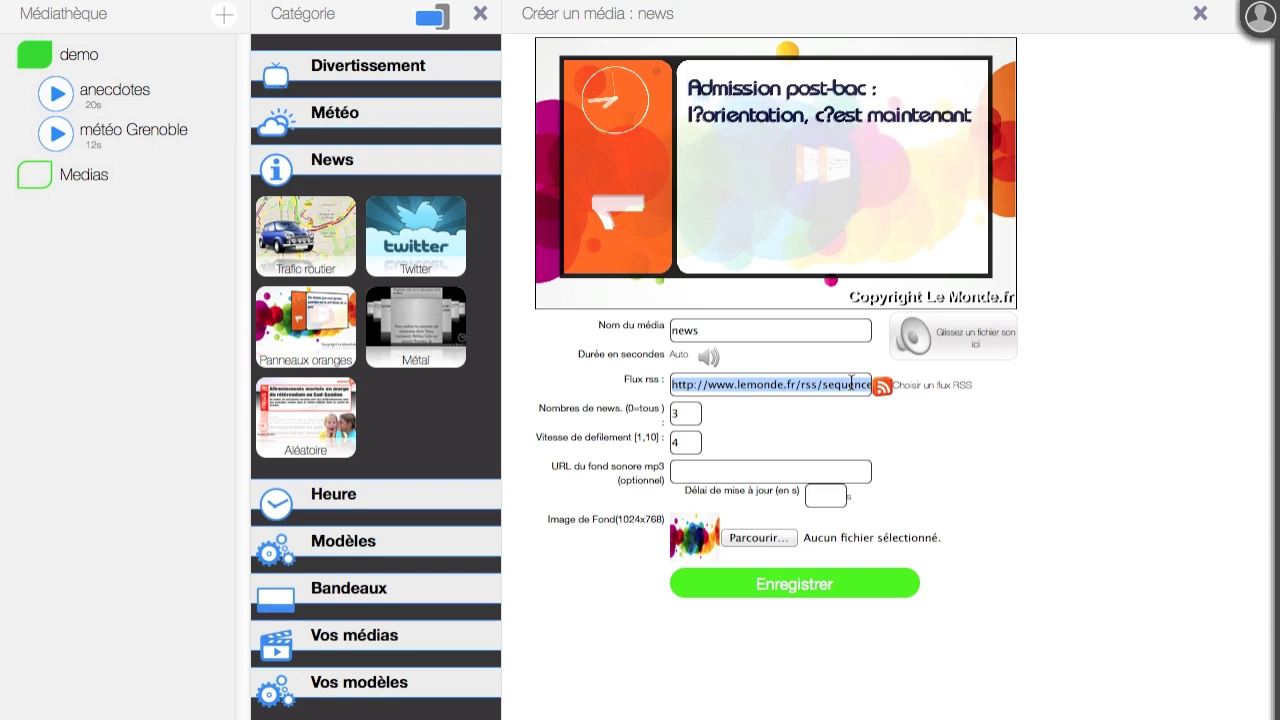
click(911, 396)
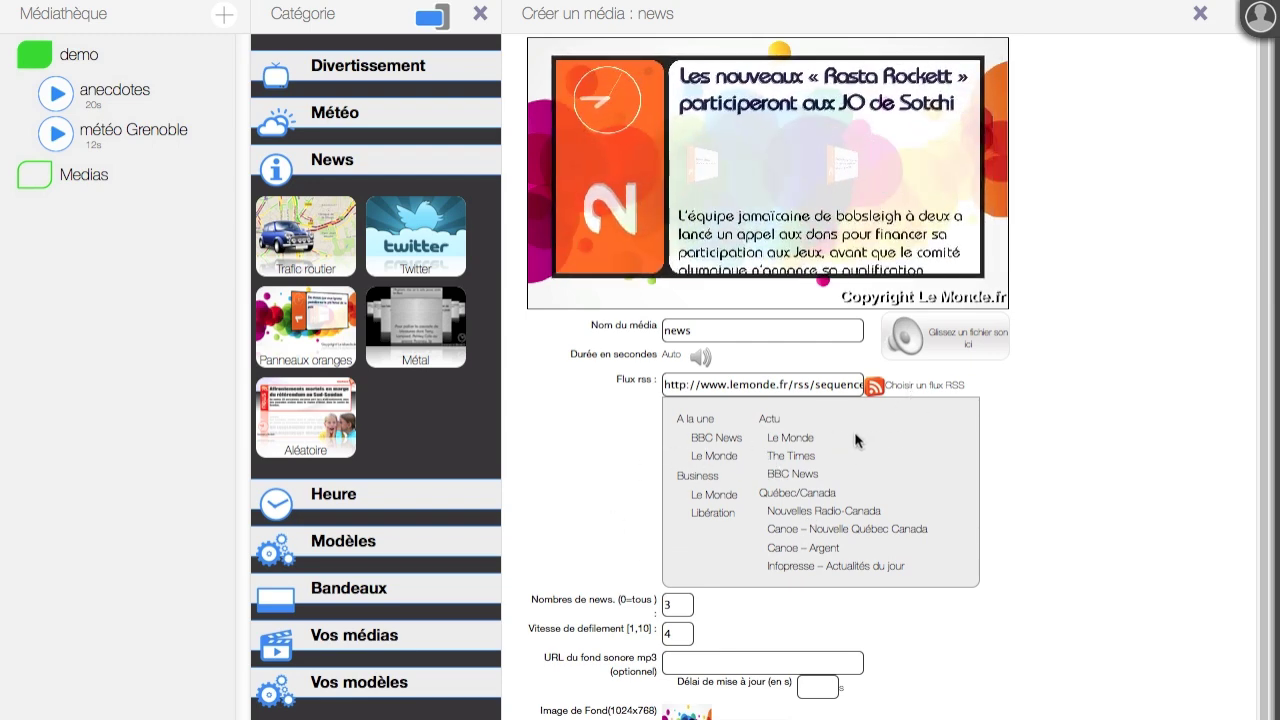
click(799, 446)
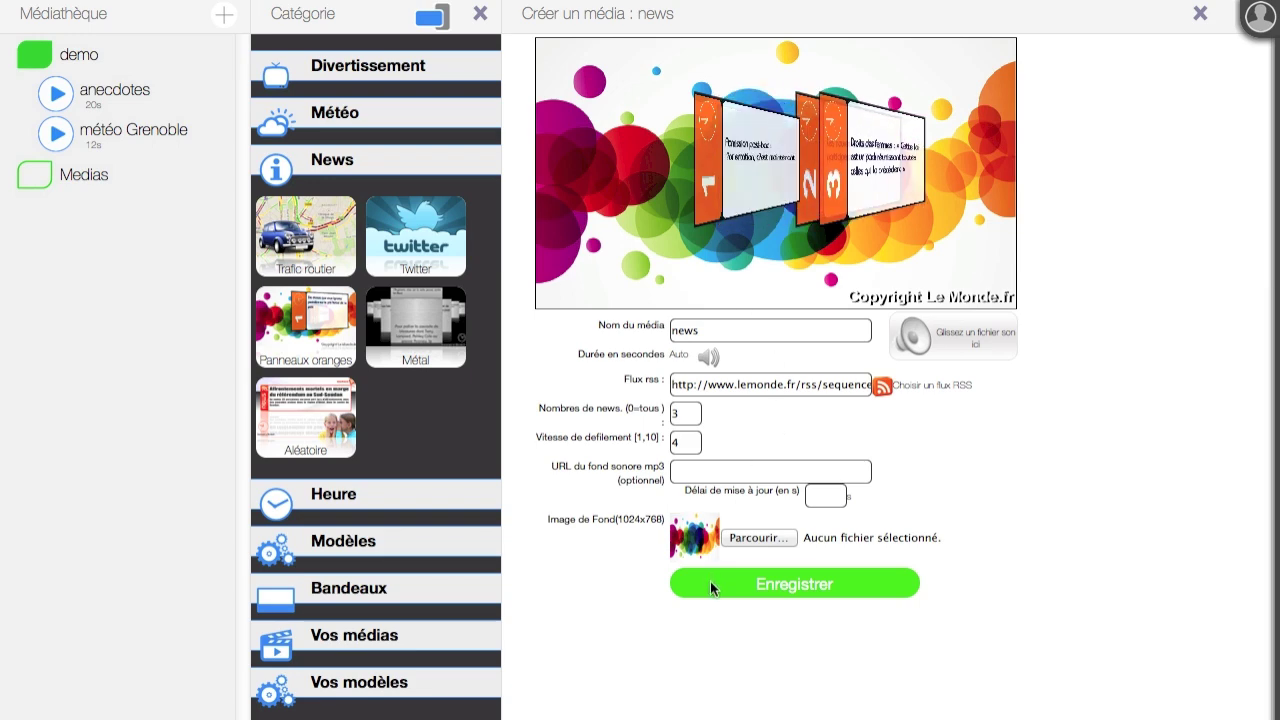
click(792, 590)
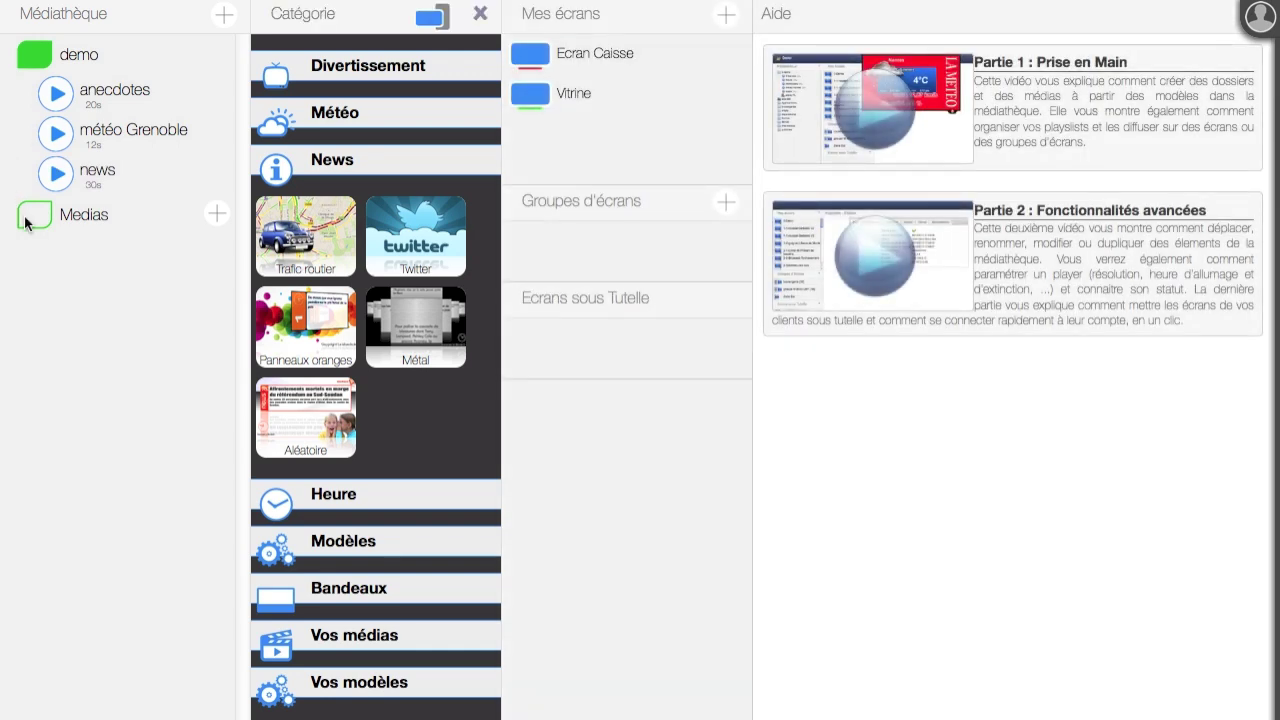
Start a media from the Heure template in the Heure category and name it "heure".
click(423, 173)
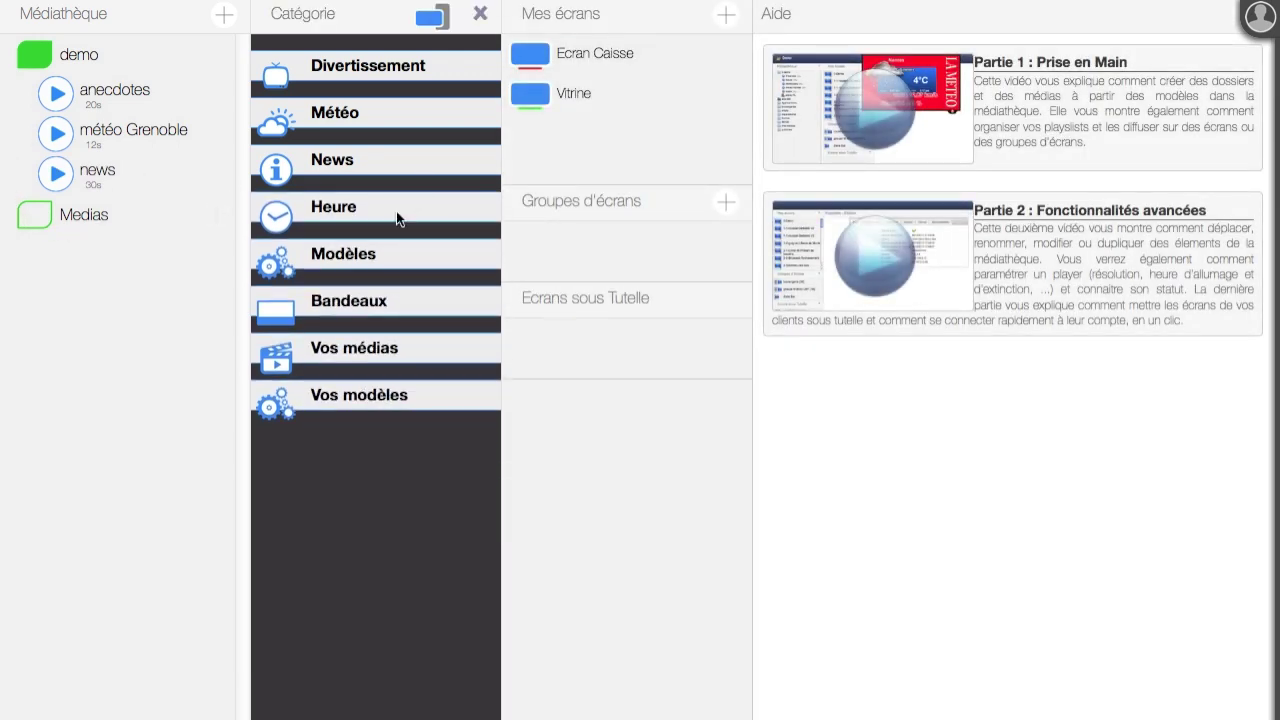
click(396, 211)
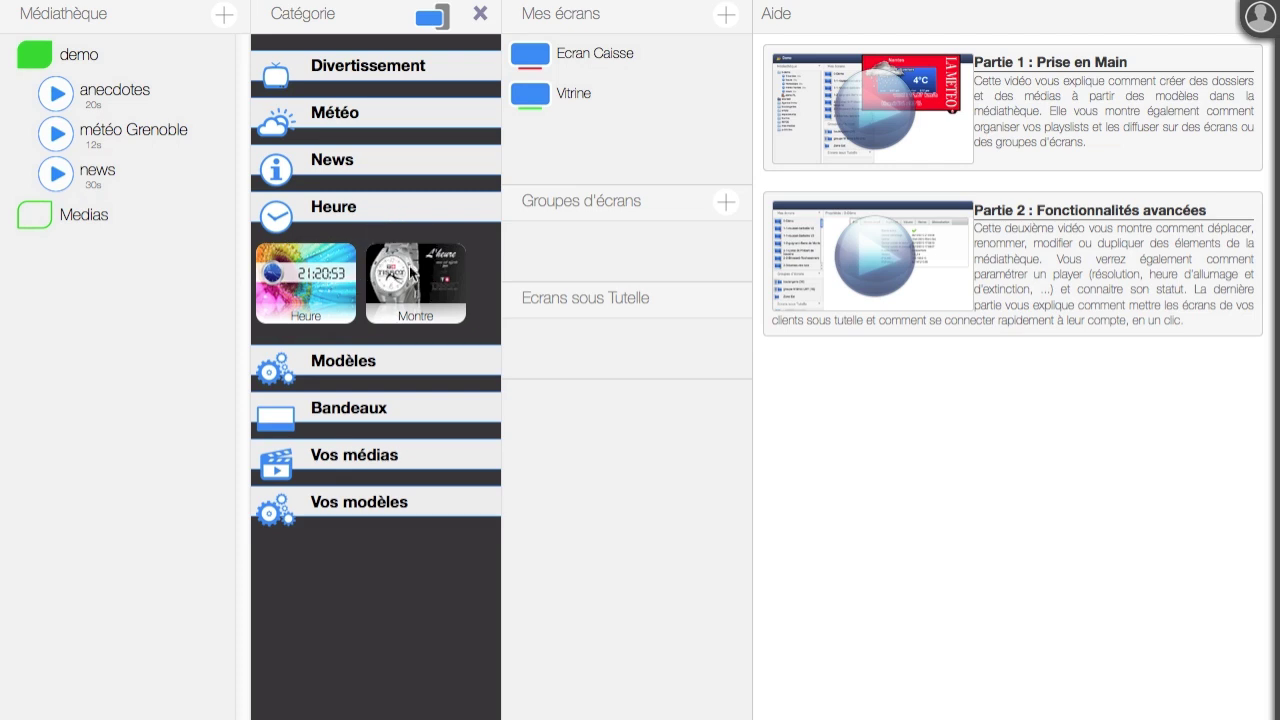
click(316, 283)
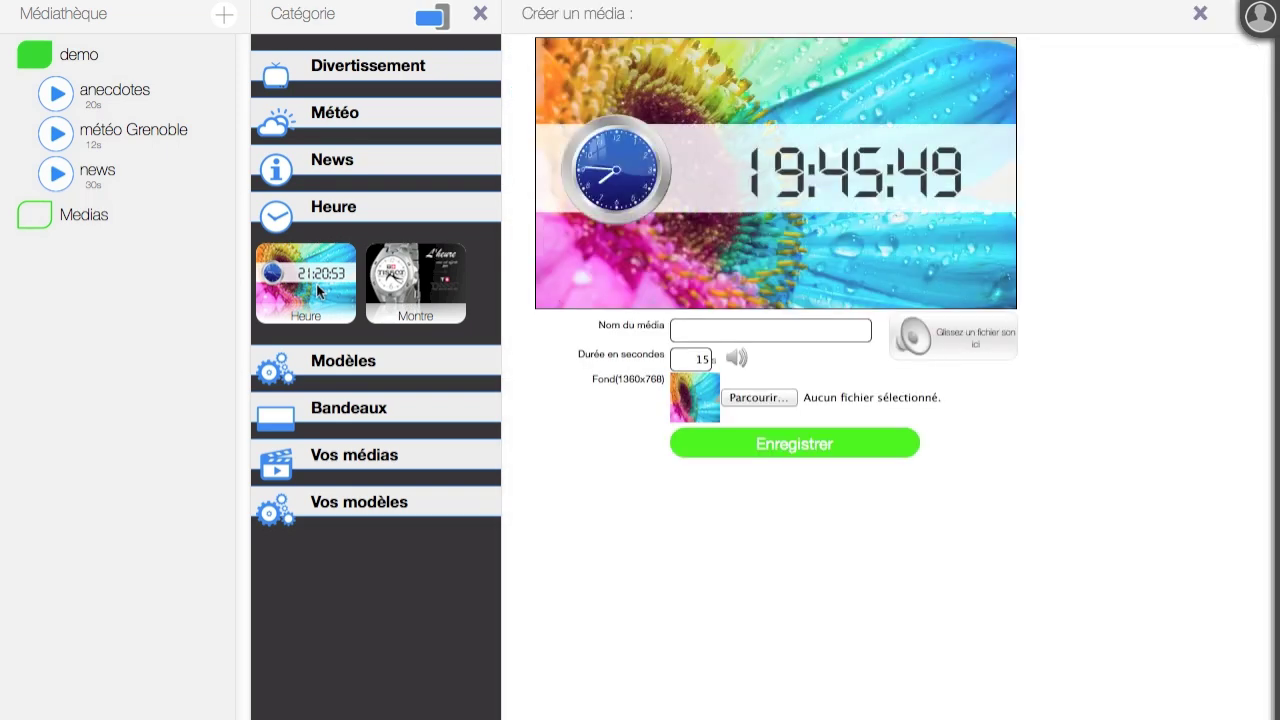
click(738, 335)
text(heure)
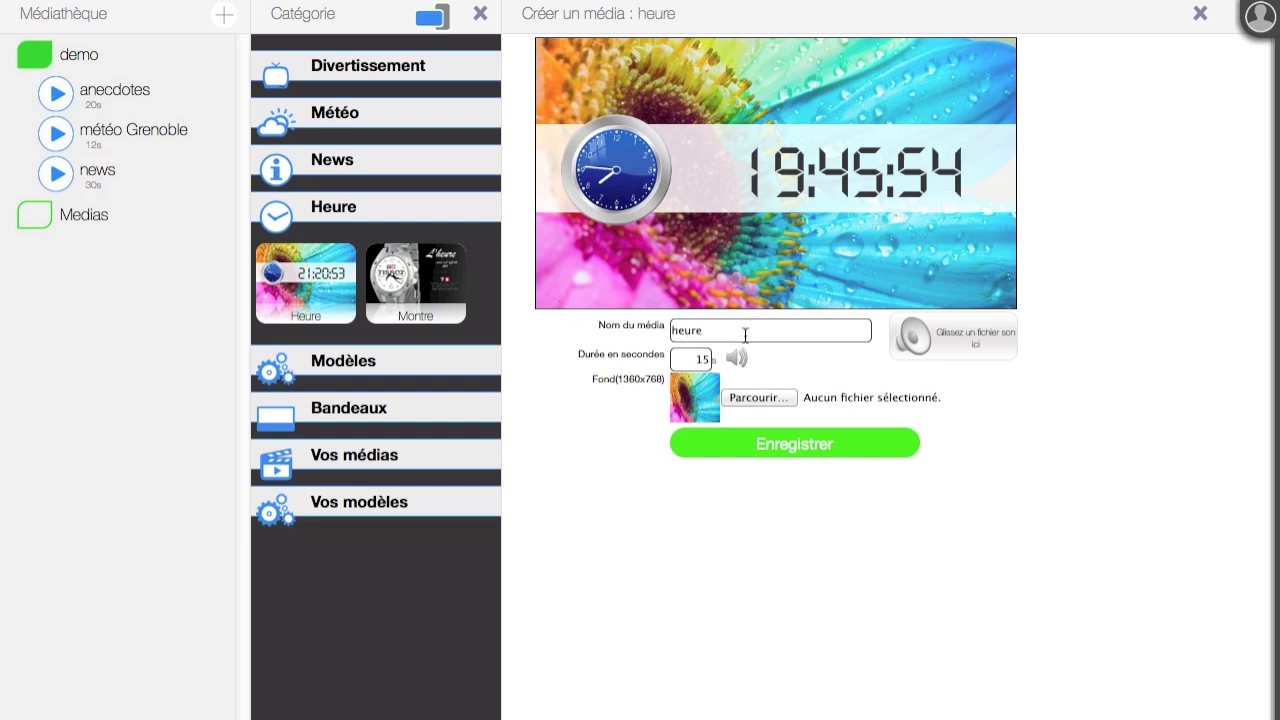
Choose fond_coloré.jpeg from the photos folder as the heure media's background image.
click(767, 399)
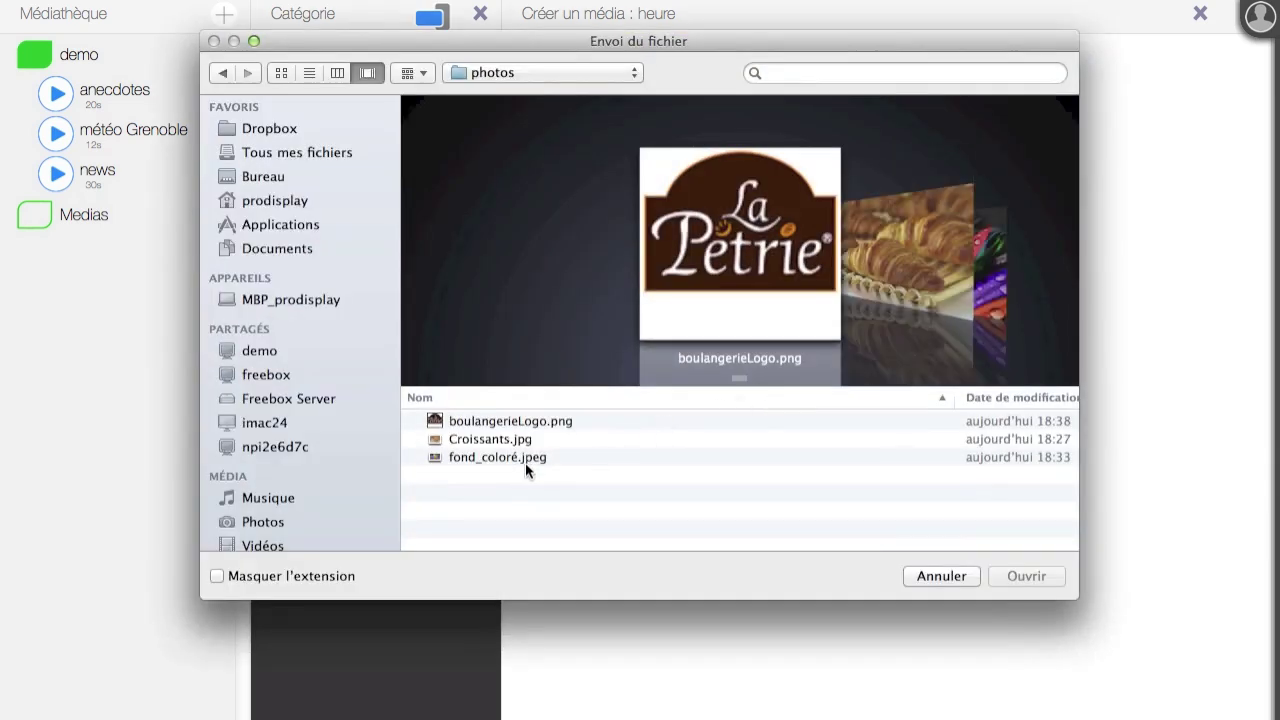
click(525, 460)
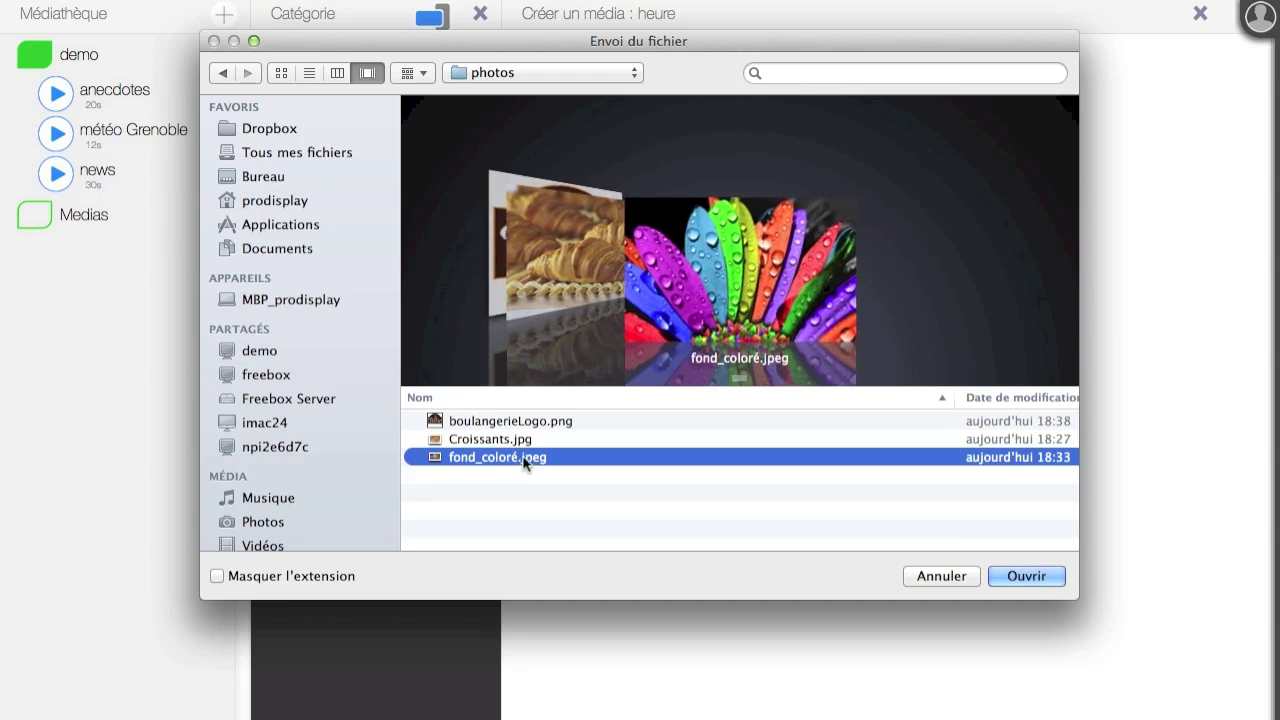
click(1027, 576)
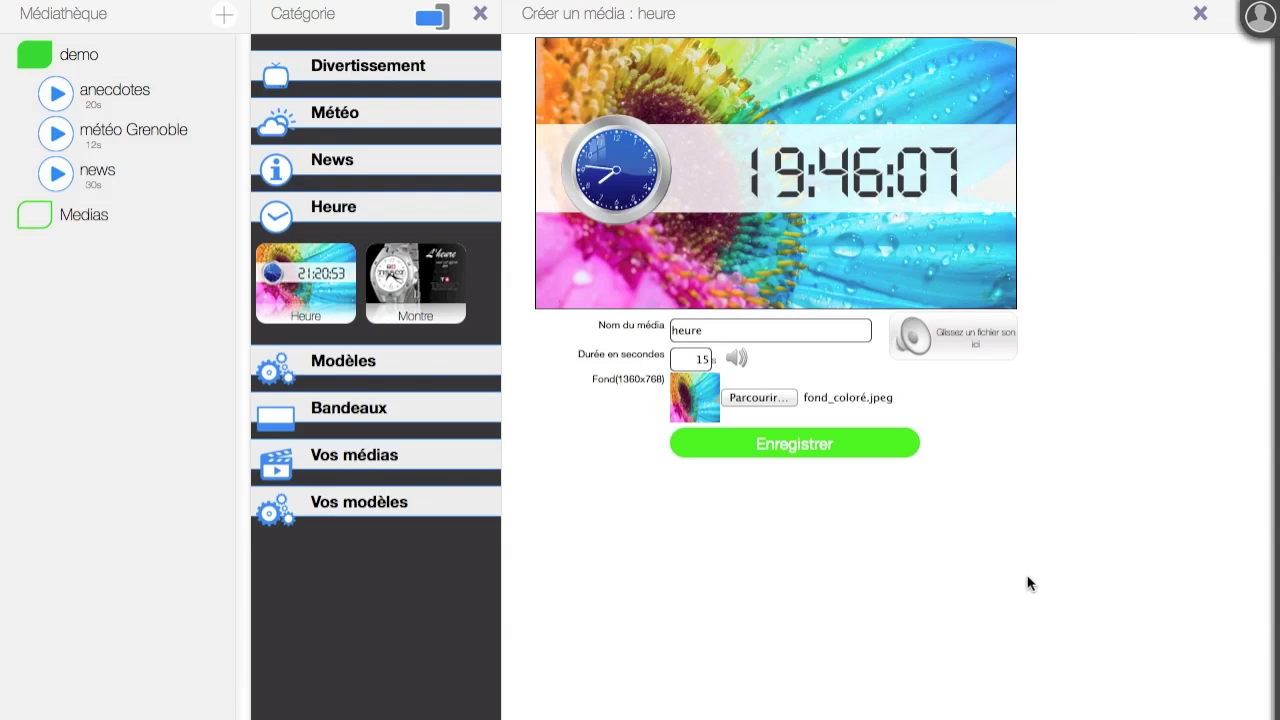
Save the heure media, then play its preview from the demo folder and close it.
click(778, 436)
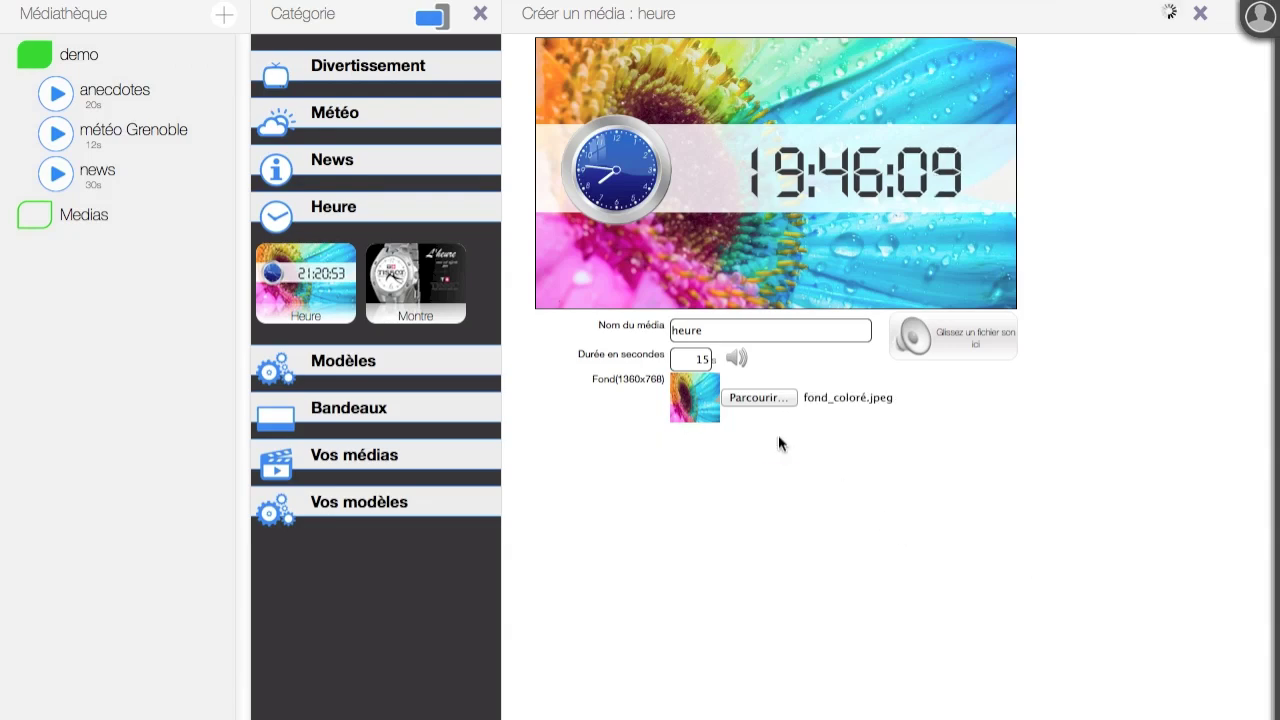
click(60, 136)
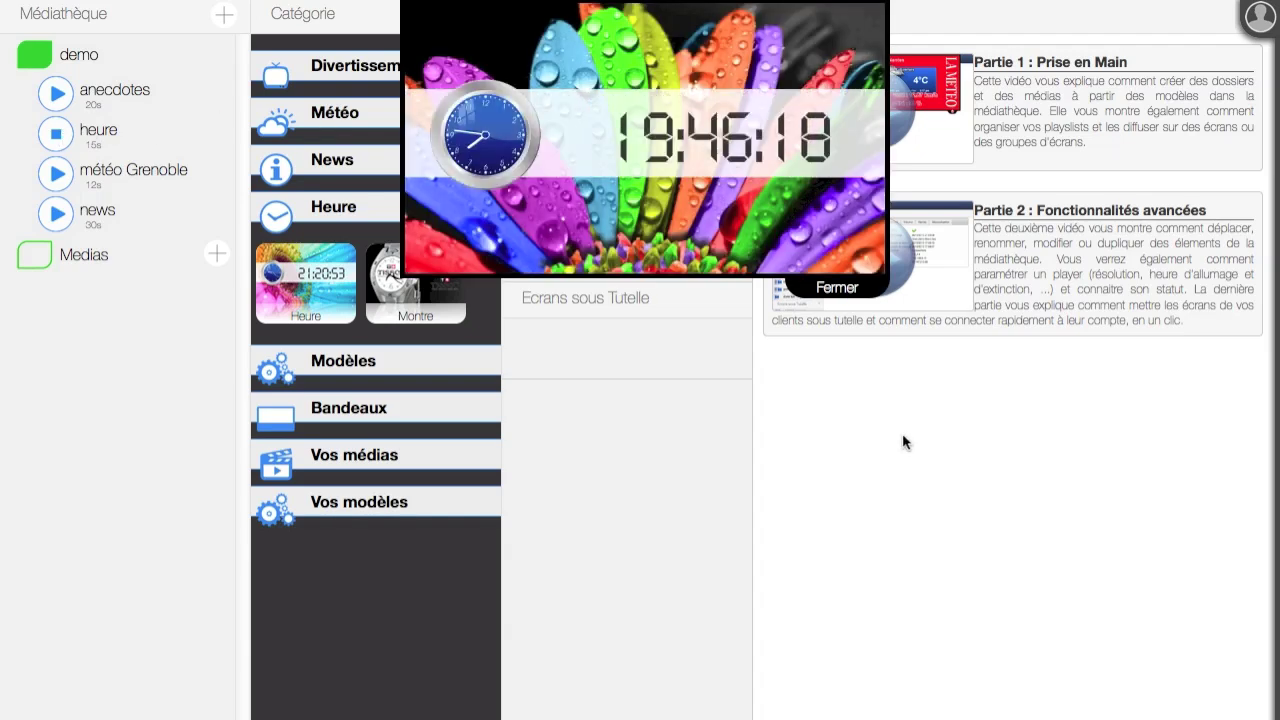
click(829, 290)
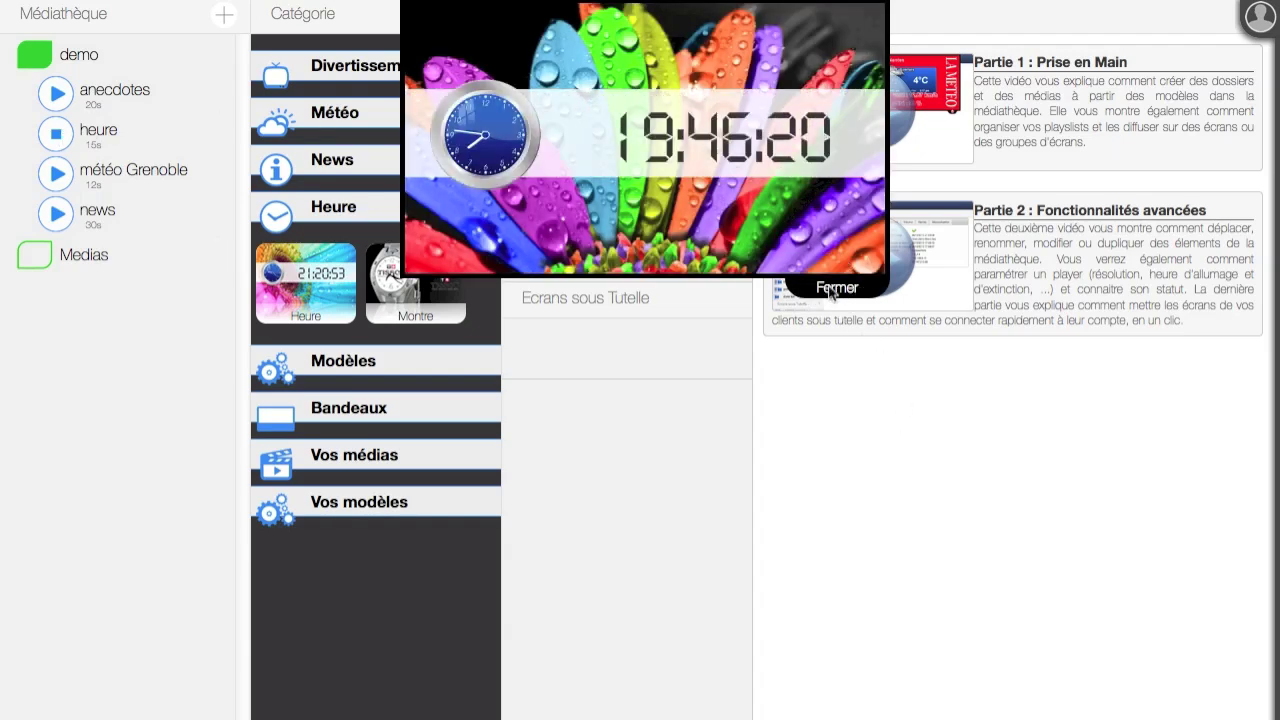
Start a media from the Alimentation template in the Modèles category and name it "promo croissants".
click(320, 366)
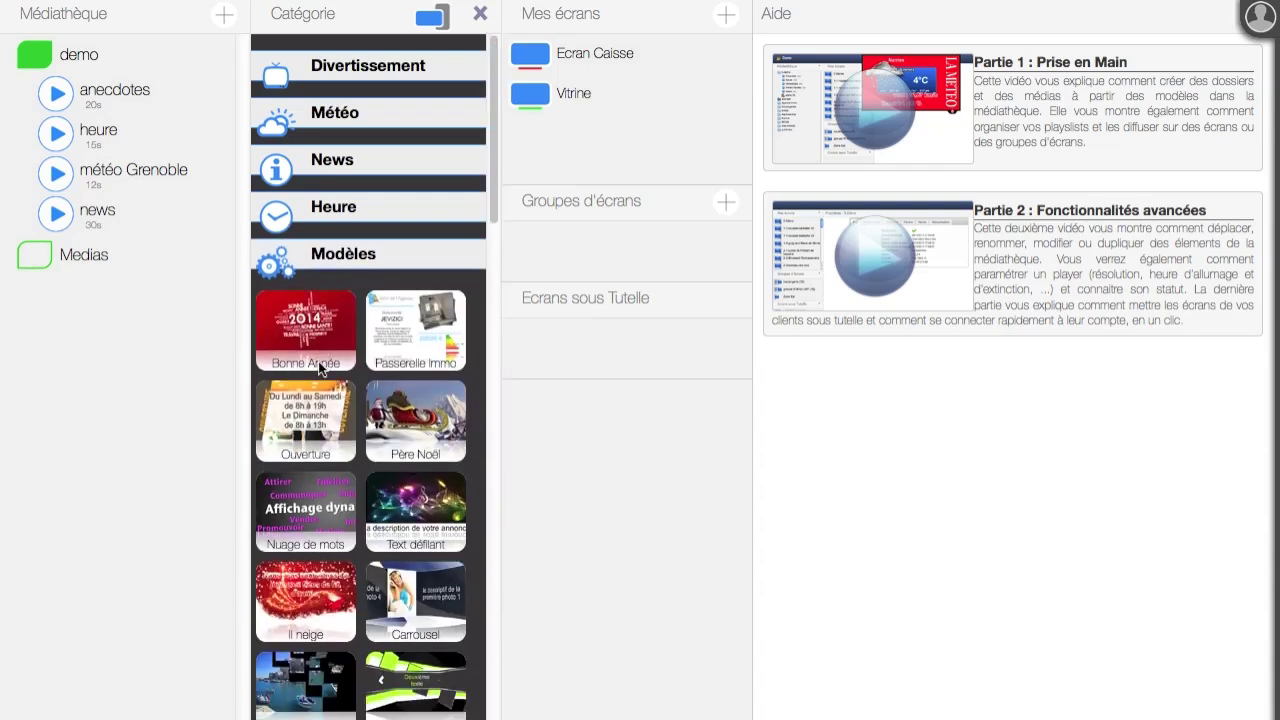
drag(497, 196, 499, 293)
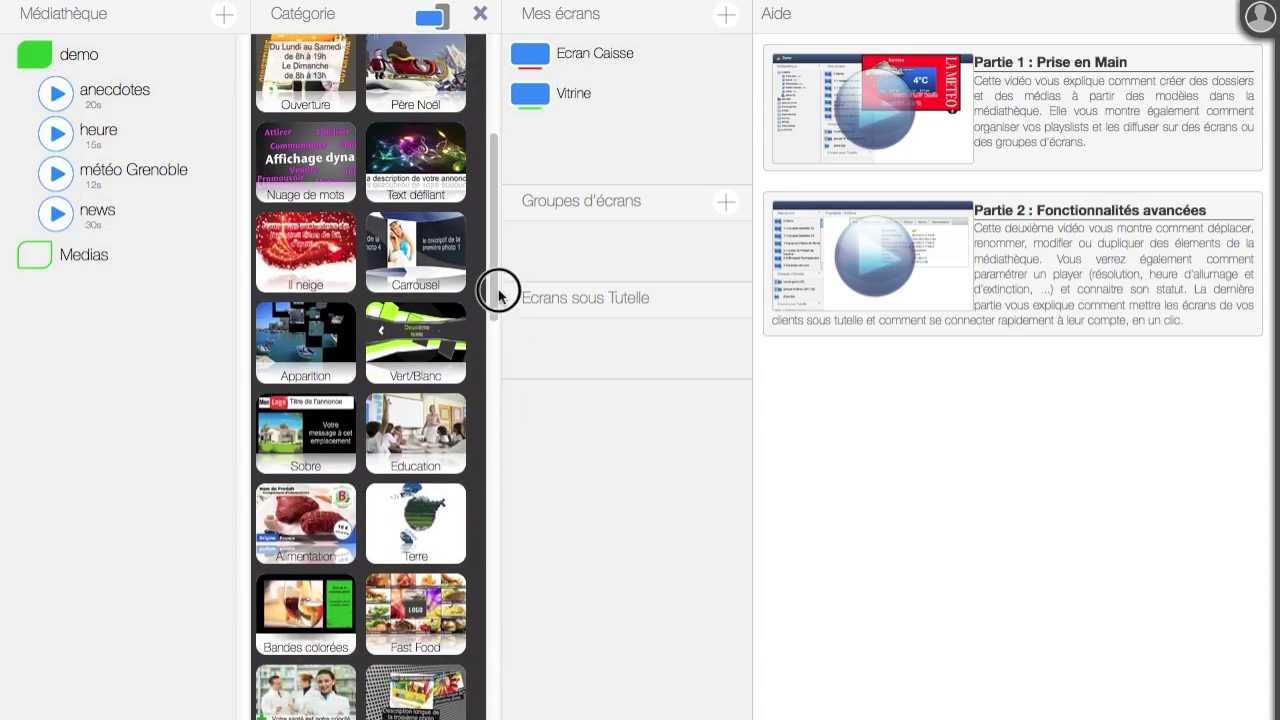
click(323, 518)
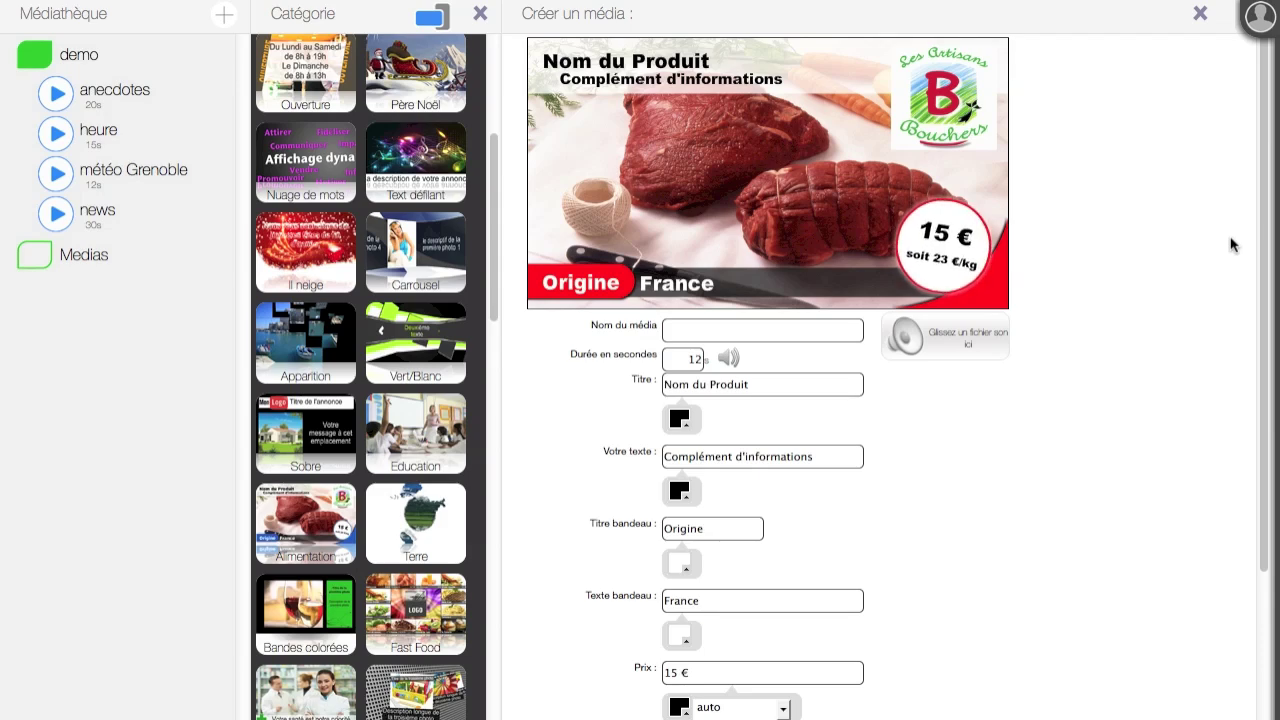
click(754, 328)
text(promo croissants)
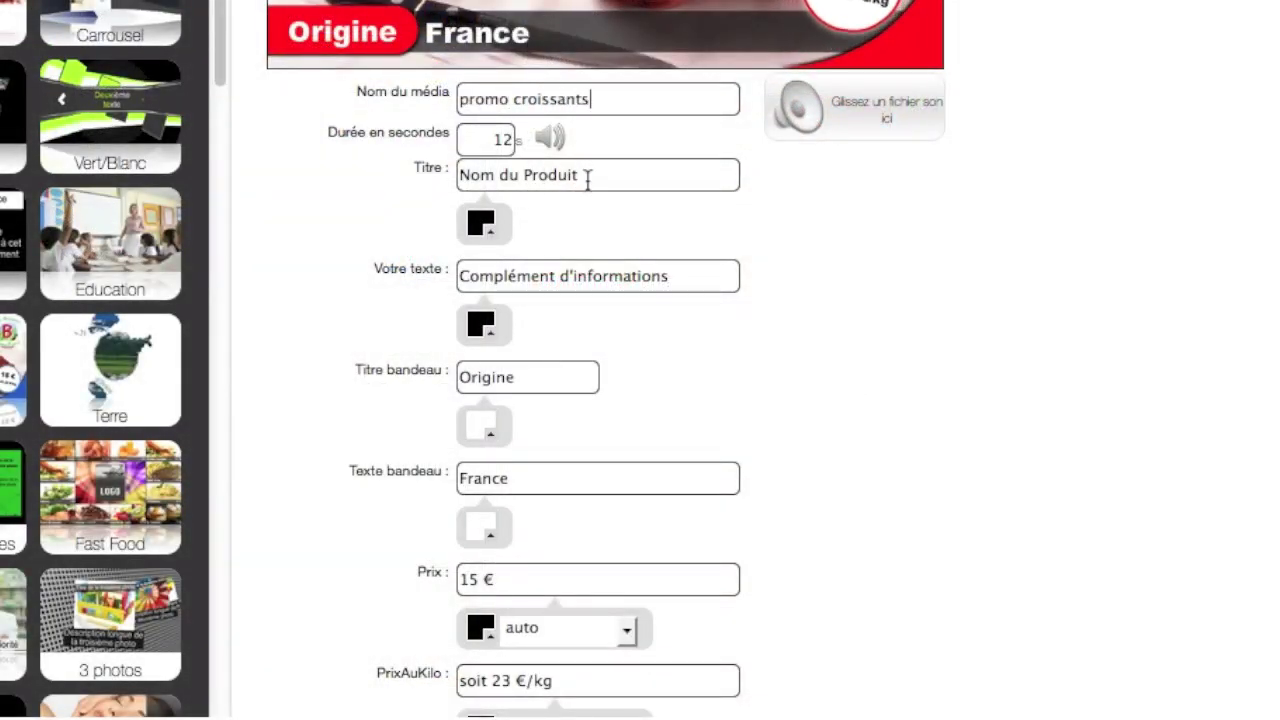
Set the promo media's title to "Croissants" and its additional text to "Pur Beurre".
drag(588, 178, 417, 169)
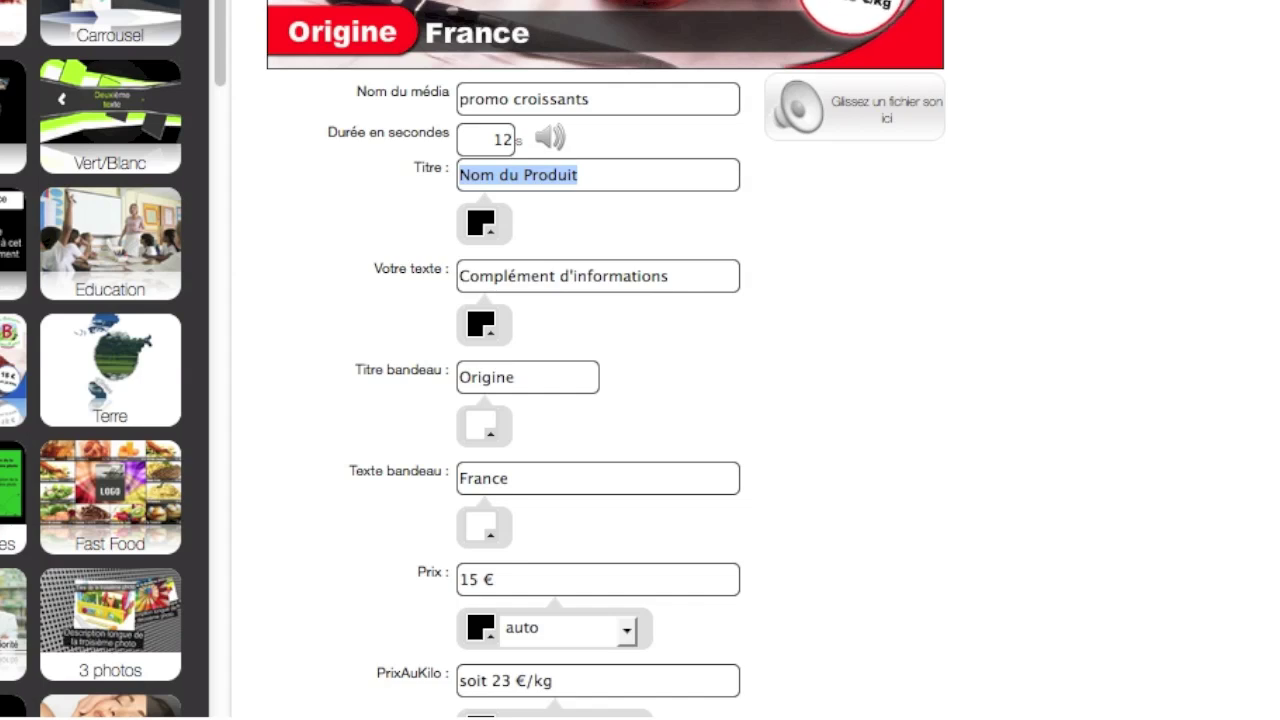
text(Croissants)
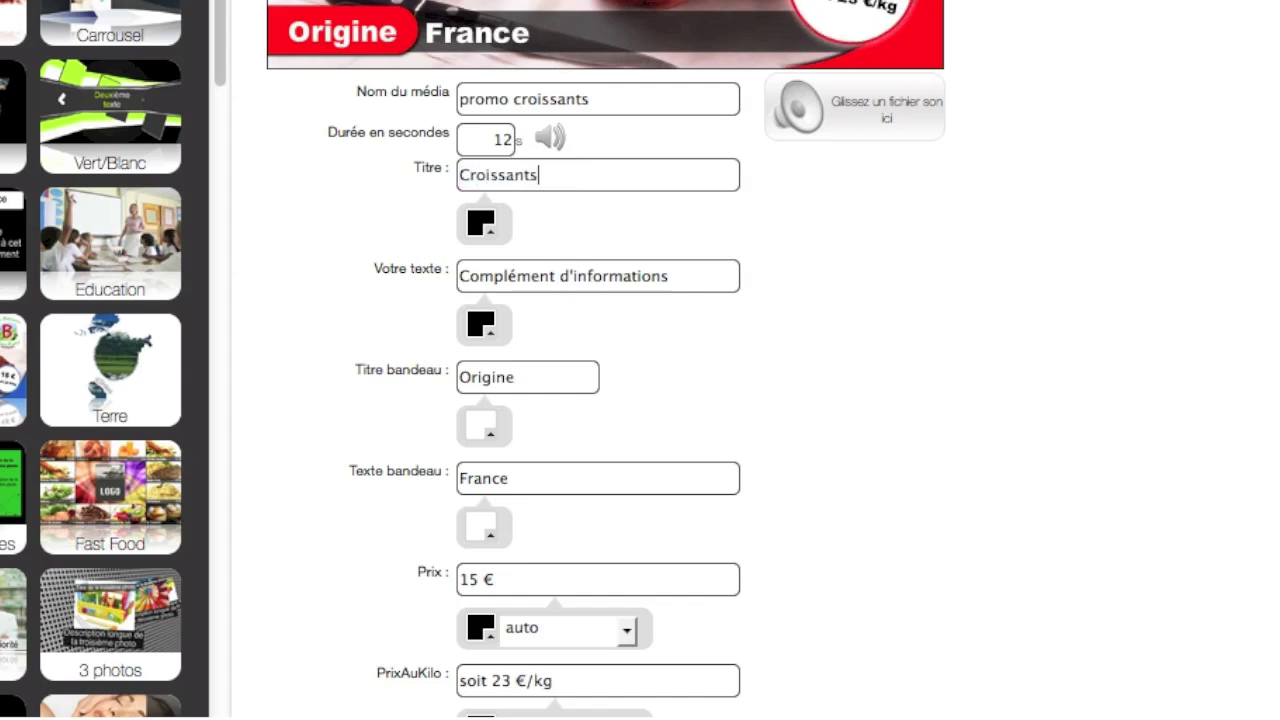
triple_click(569, 276)
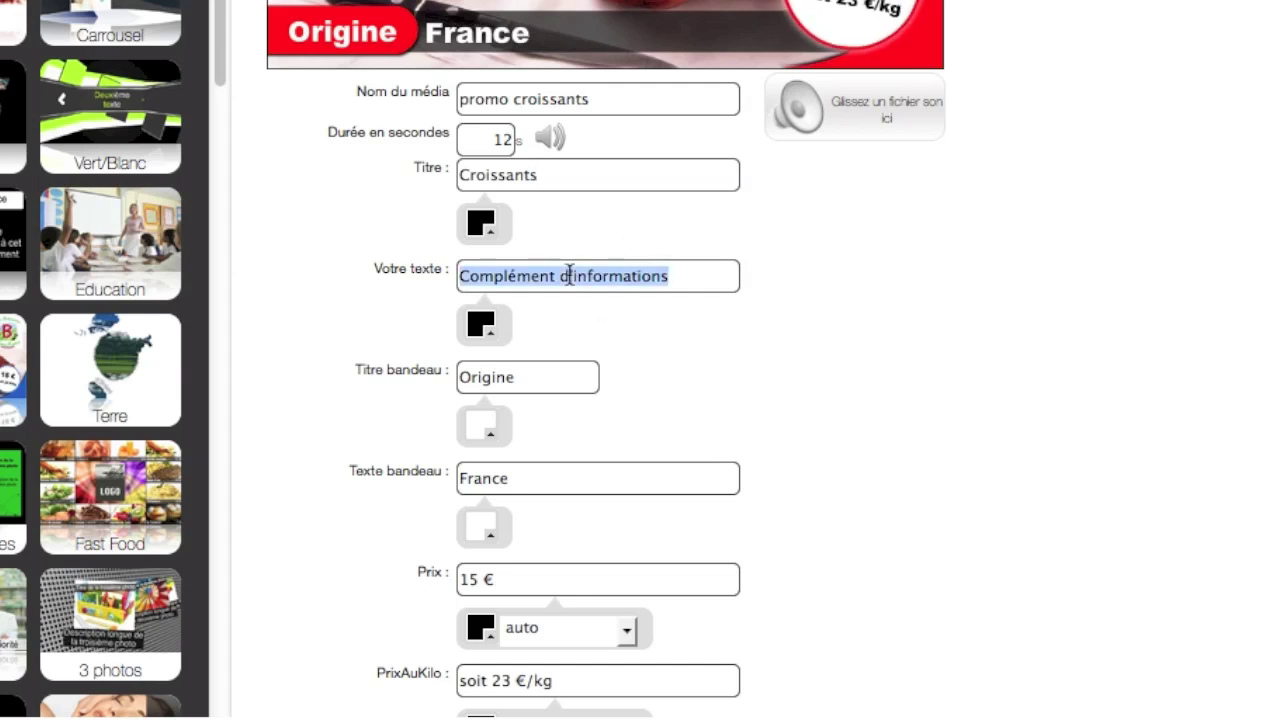
text(Pur Beurre)
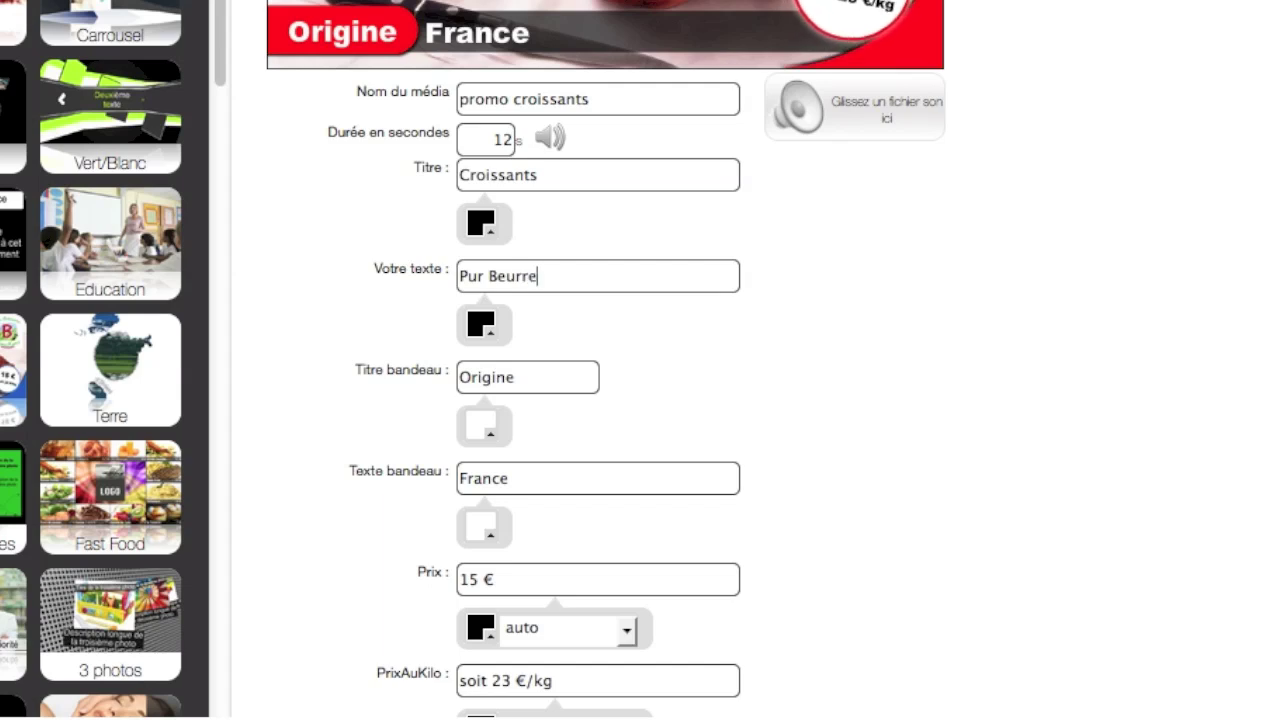
Set the banner title to "PROMO" and the banner text to "3 achetés = 1 offert".
scroll(925, 407, down, 3)
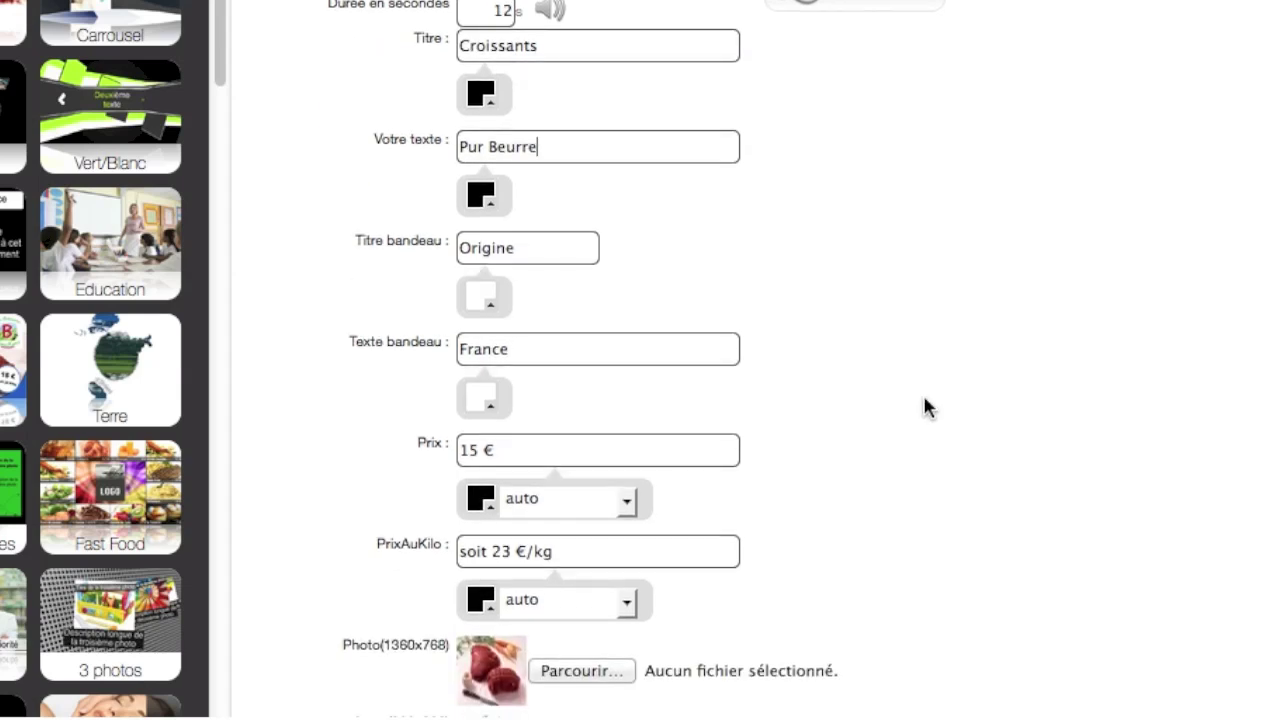
double_click(485, 250)
text(PROMO)
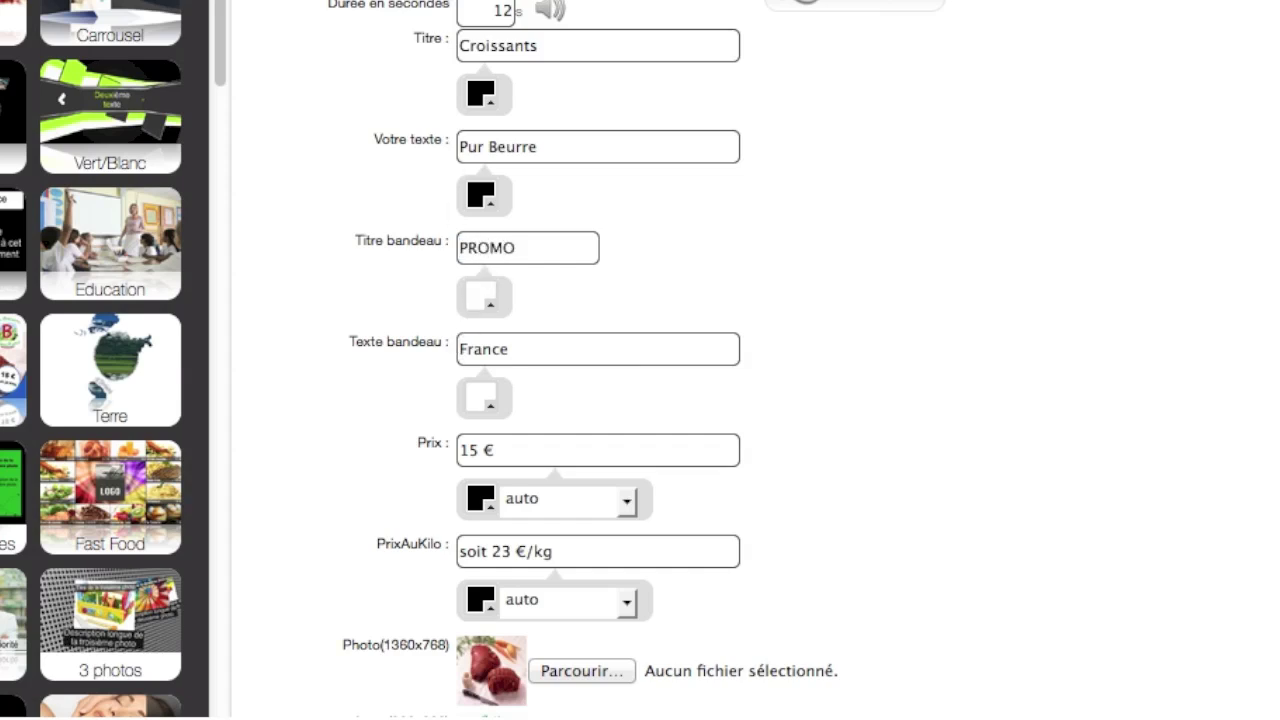
double_click(482, 348)
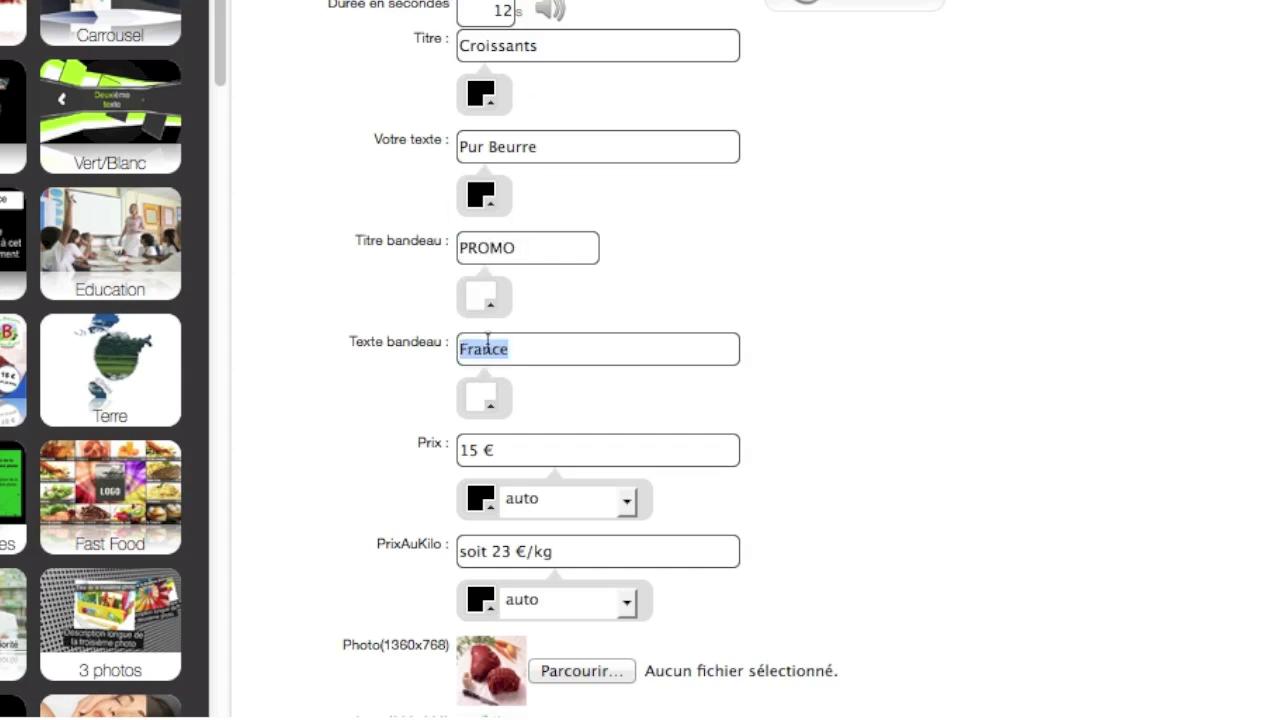
text(1)
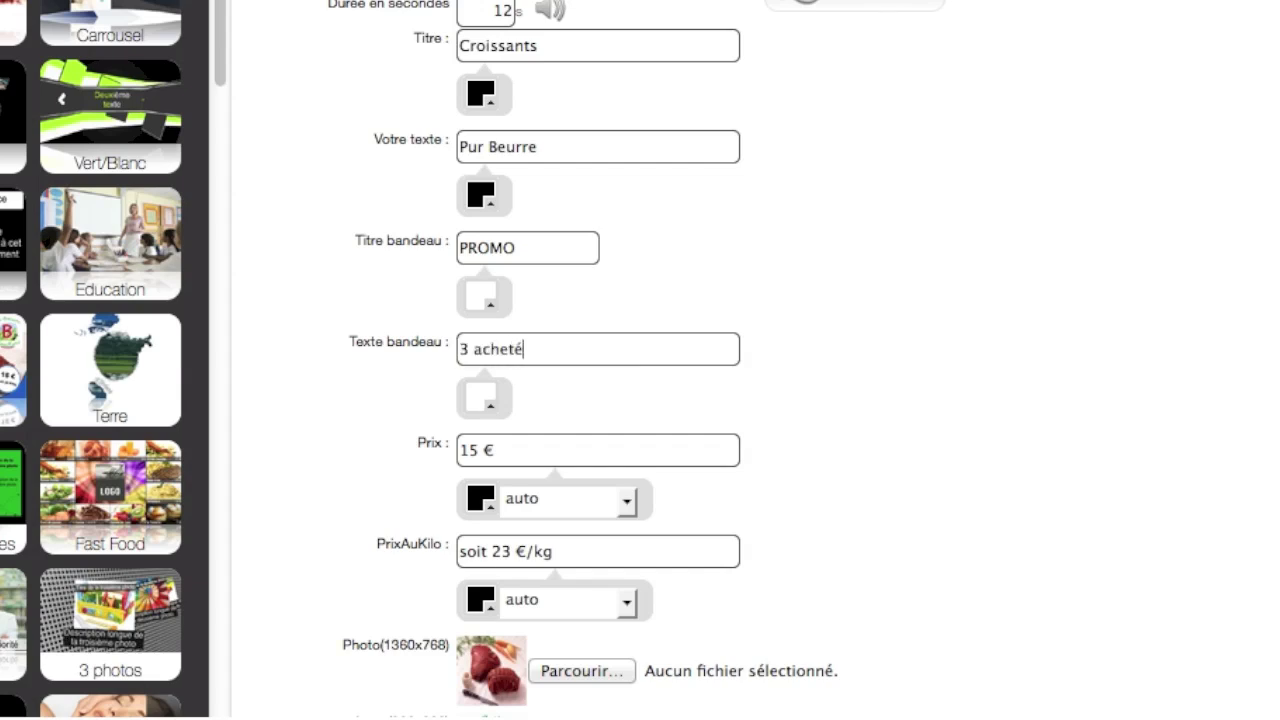
text( offert)
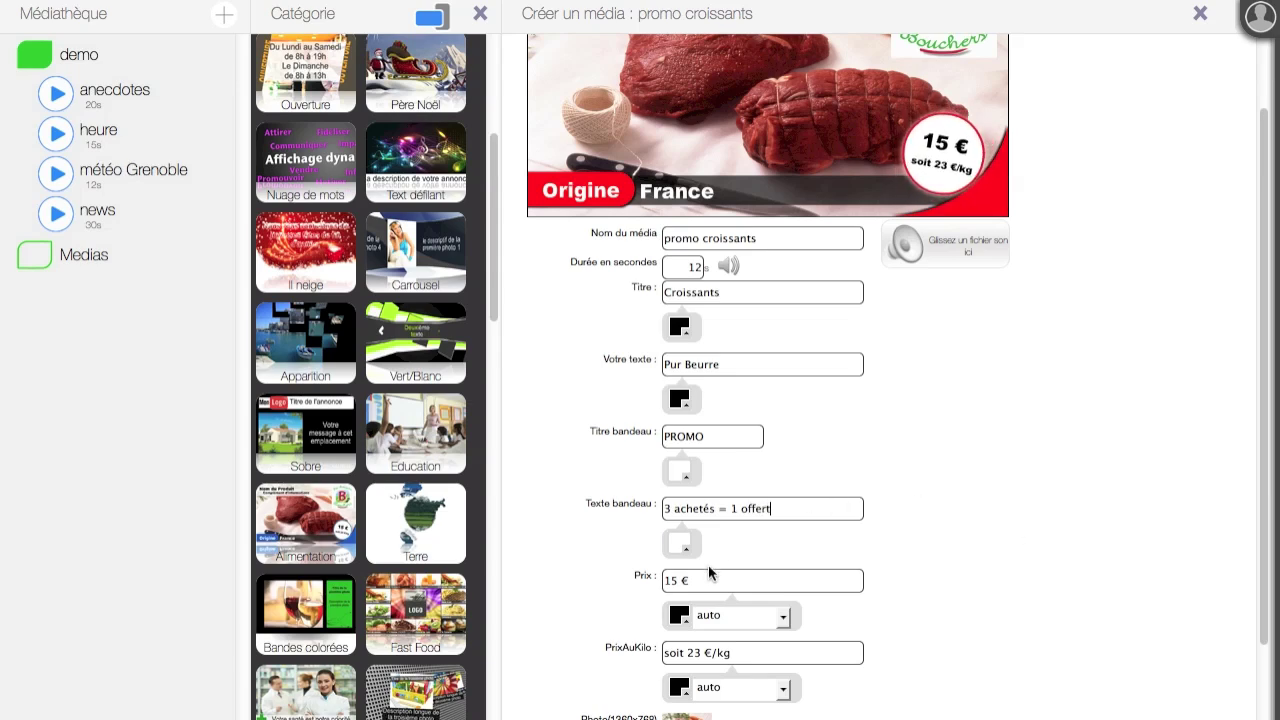
Set the price to "0,95 €" and replace the per-kilo price text with "l'unité".
click(692, 581)
double_click(692, 581)
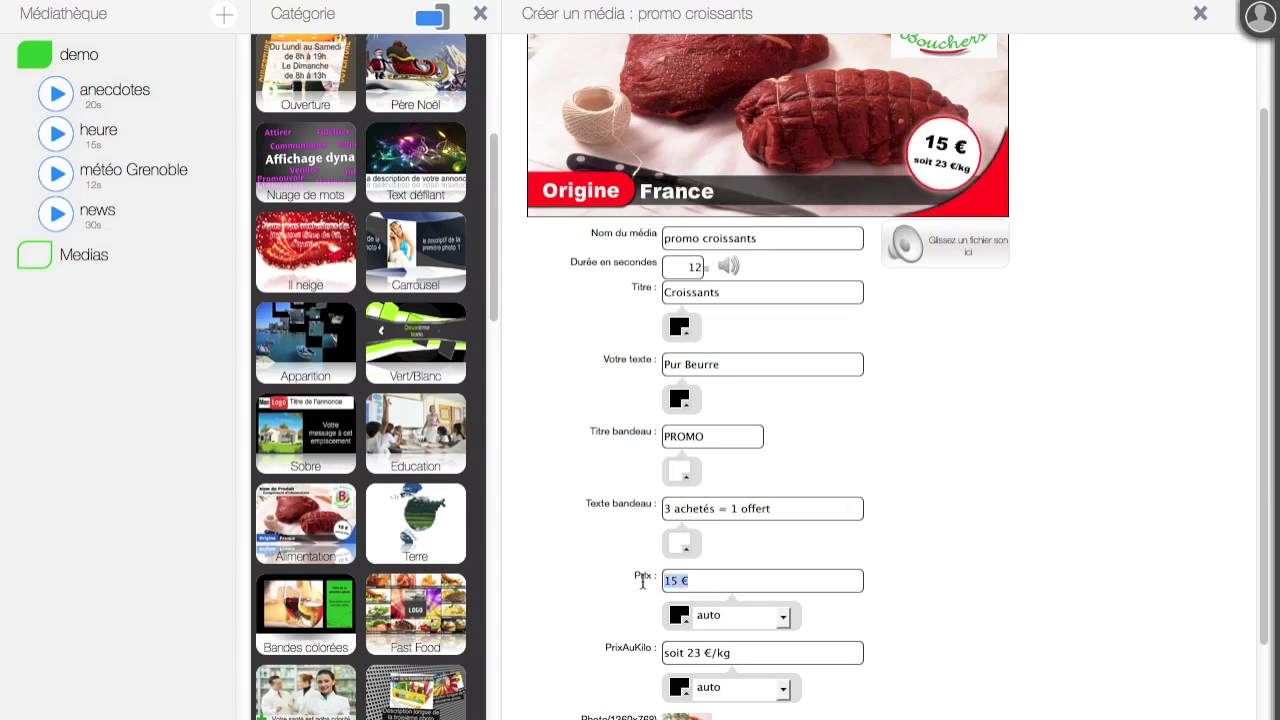
text(0,95)
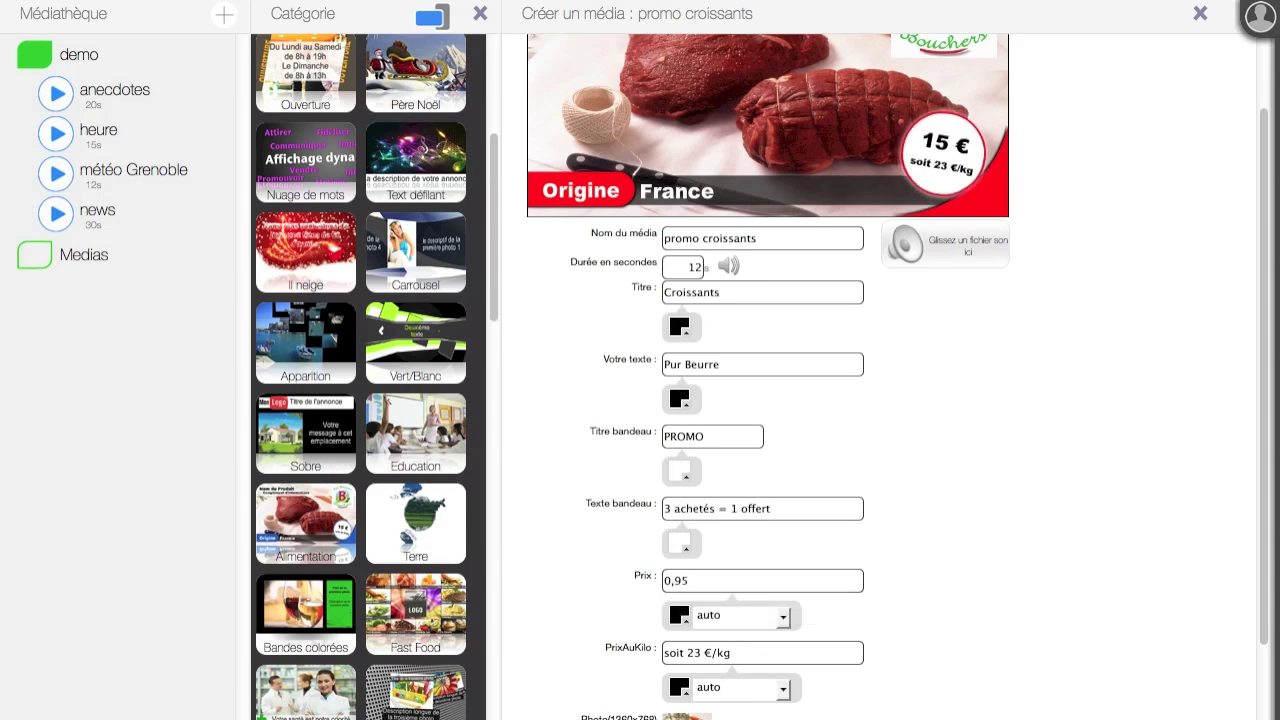
text( €)
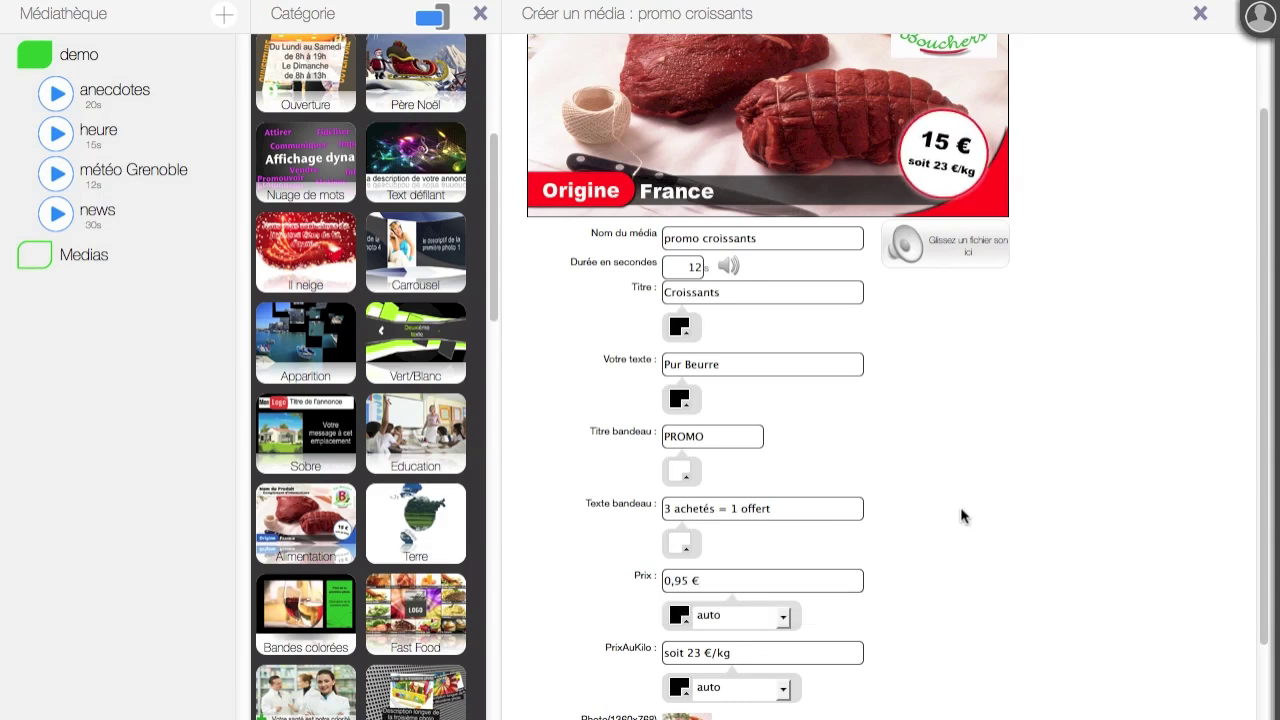
scroll(951, 528, down, 2)
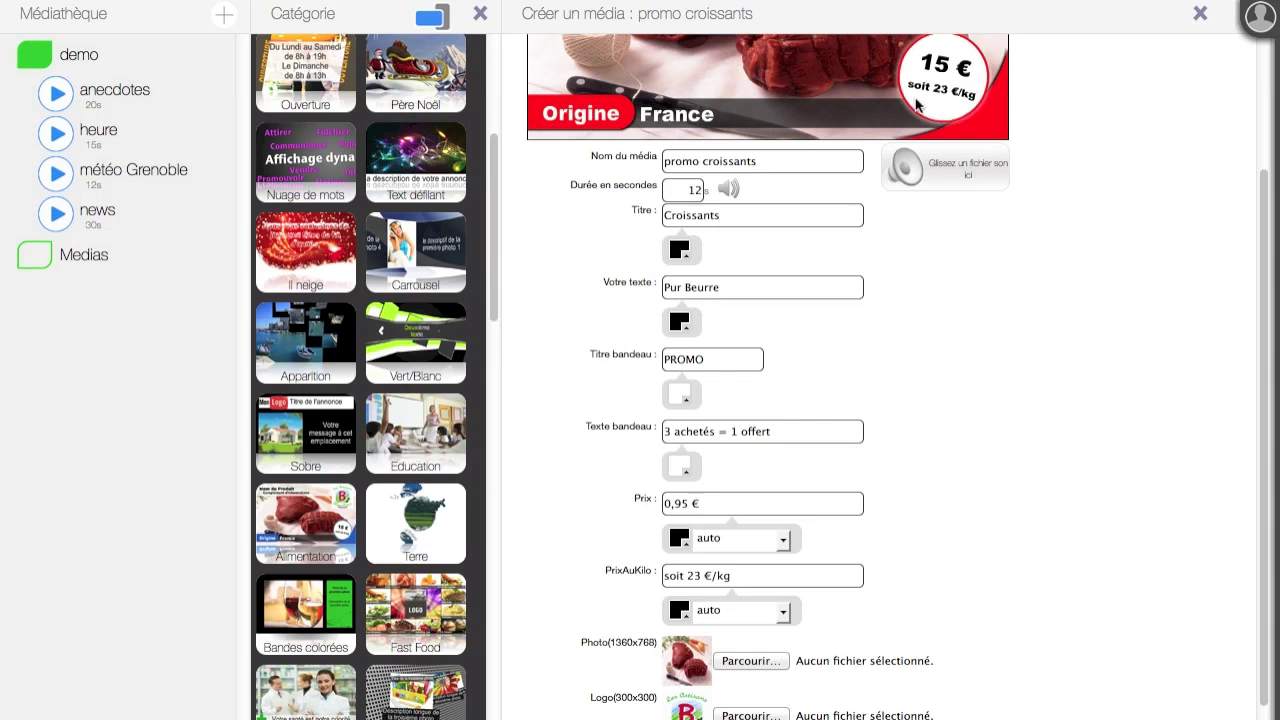
drag(752, 580, 663, 578)
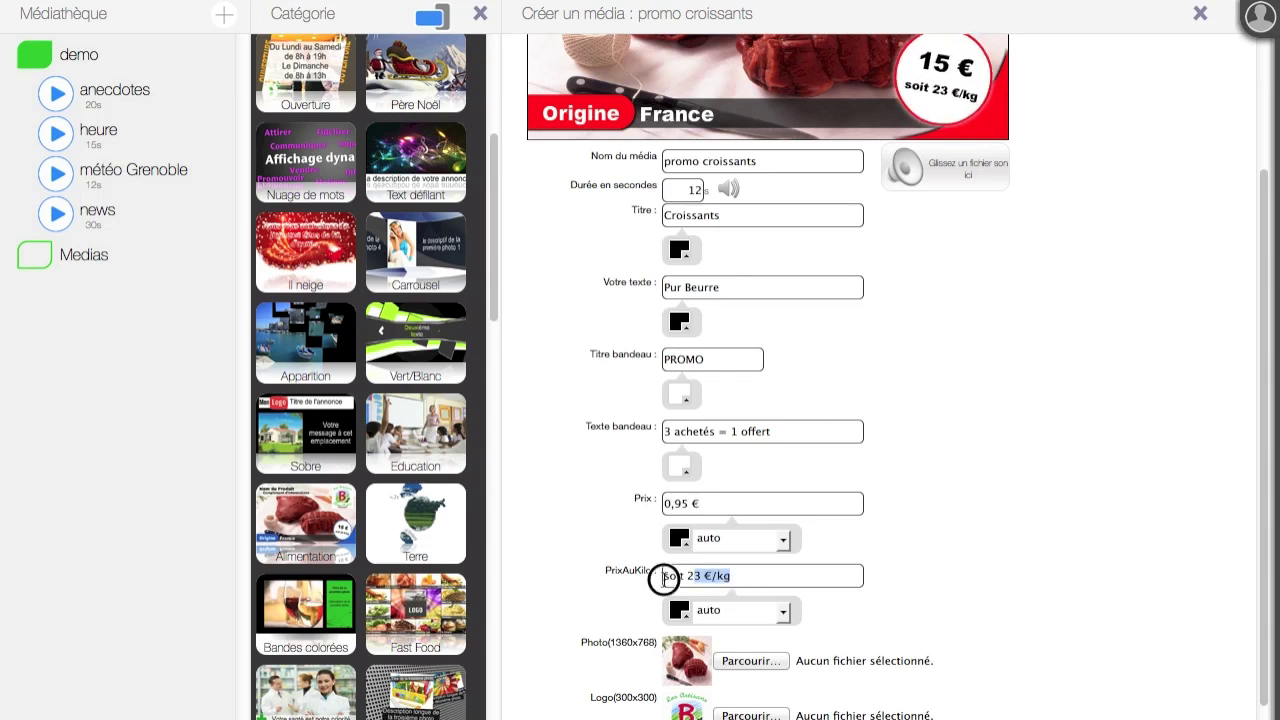
text(l'unité)
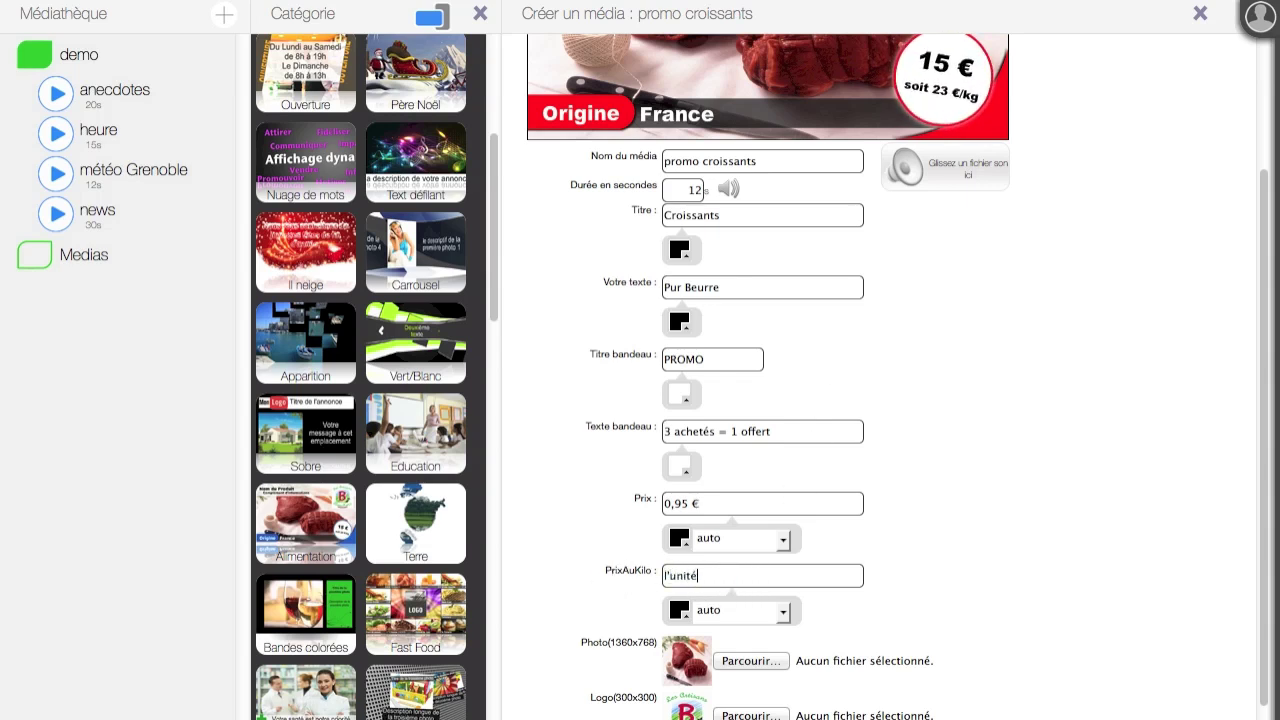
Choose Croissants.jpg as the promo media's photo and boulangerieLogo.png as its logo.
scroll(1069, 598, down, 1)
scroll(1069, 598, down, 1)
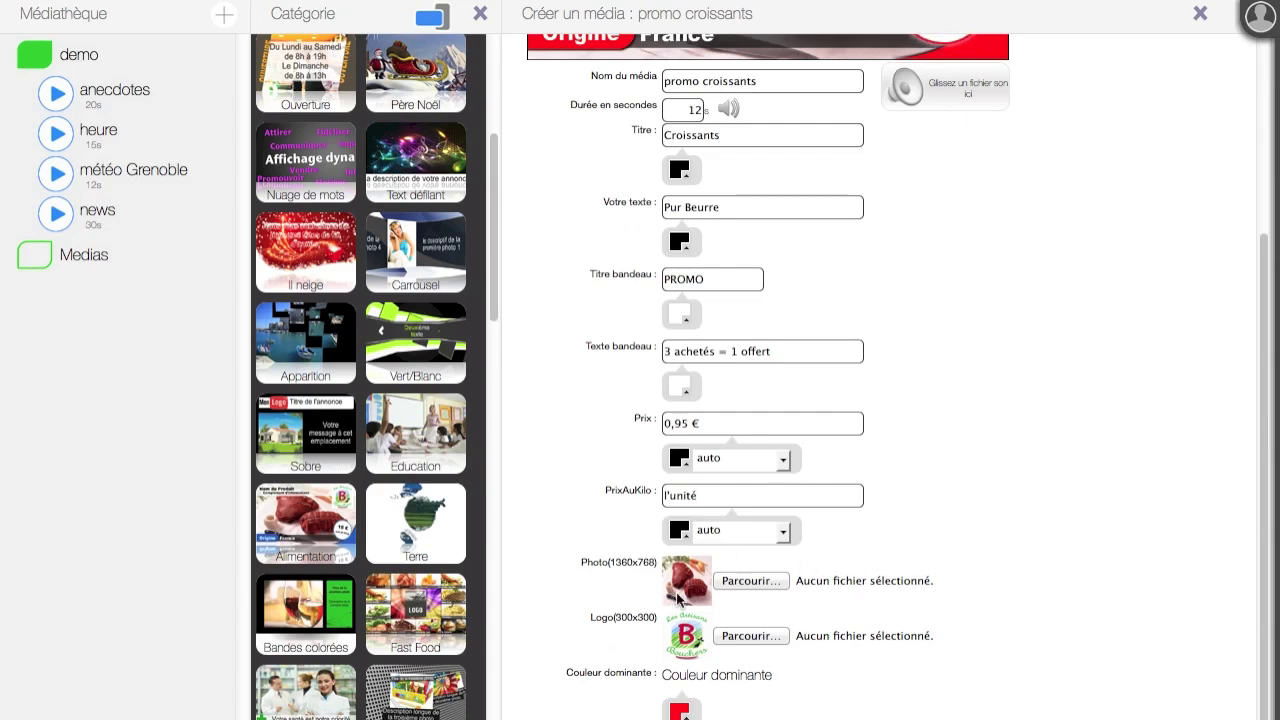
scroll(1008, 521, up, 5)
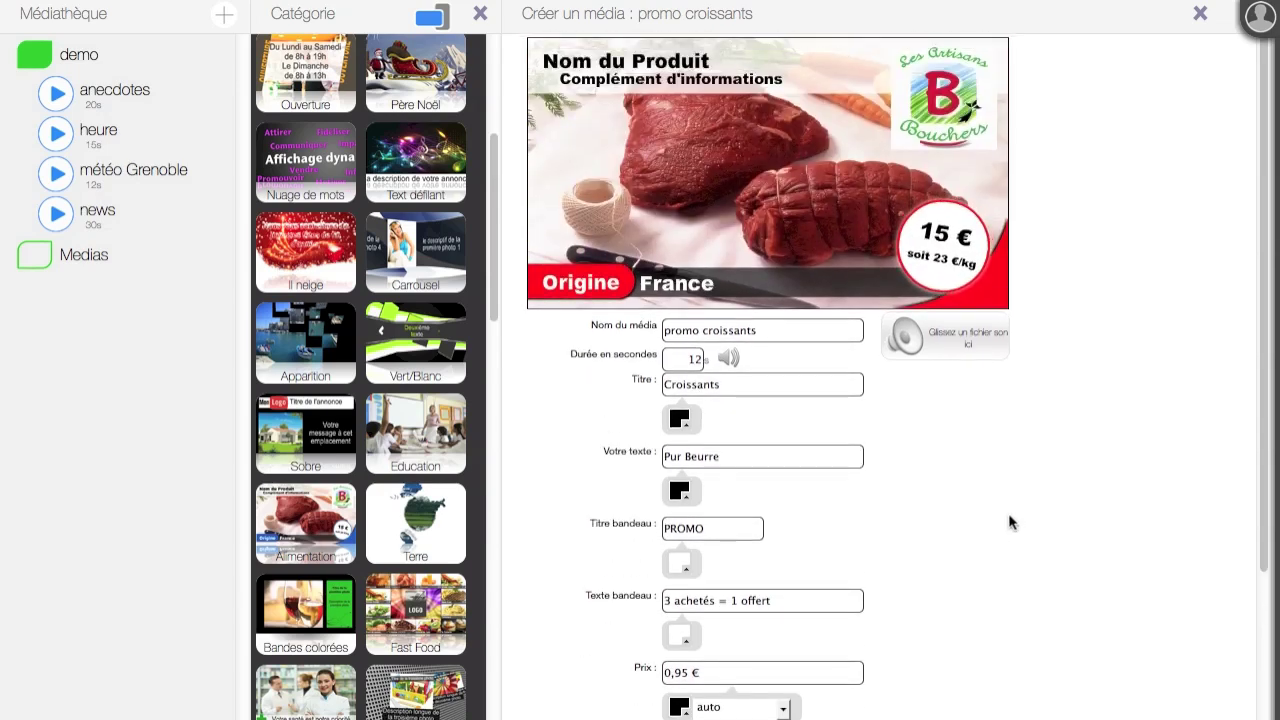
scroll(1010, 521, down, 5)
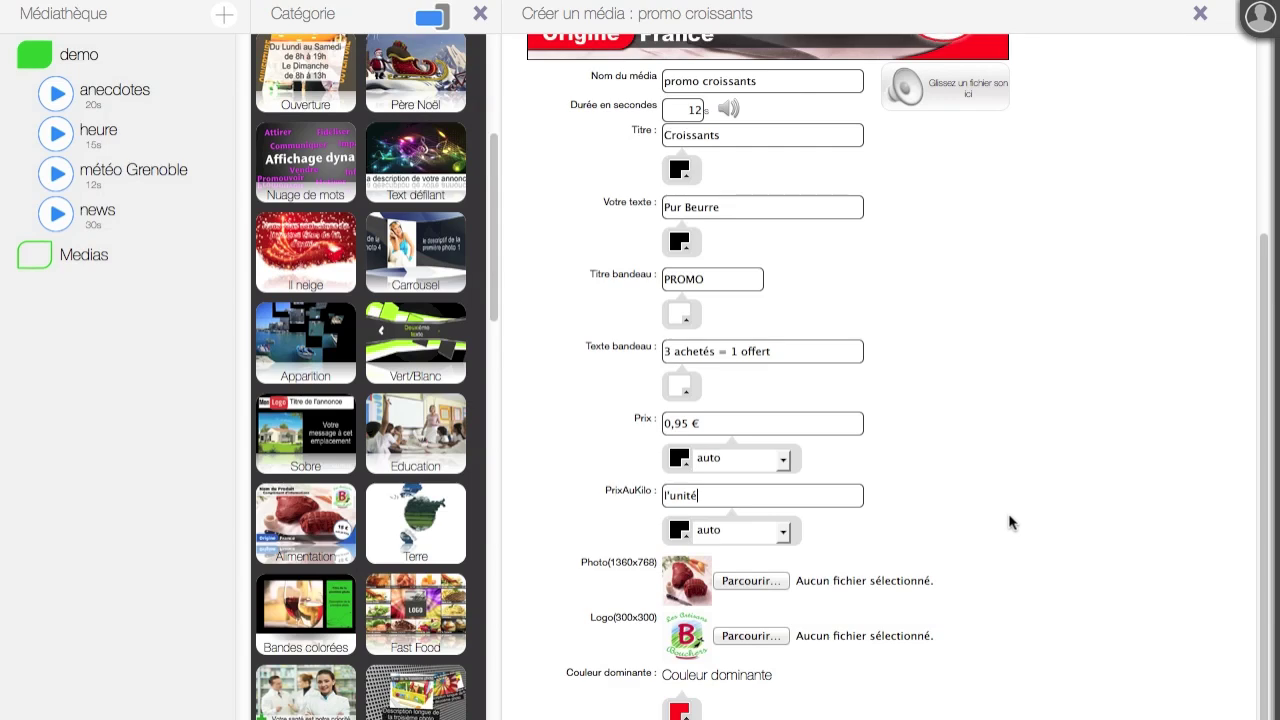
click(750, 581)
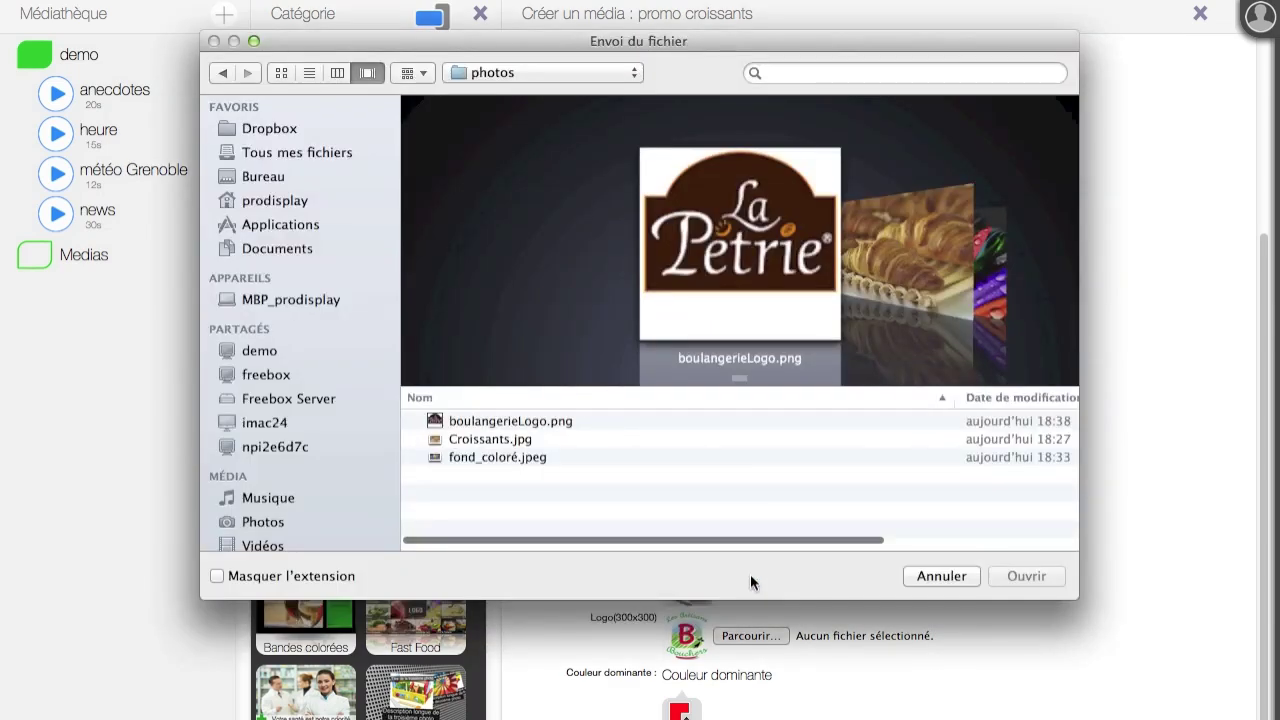
click(884, 284)
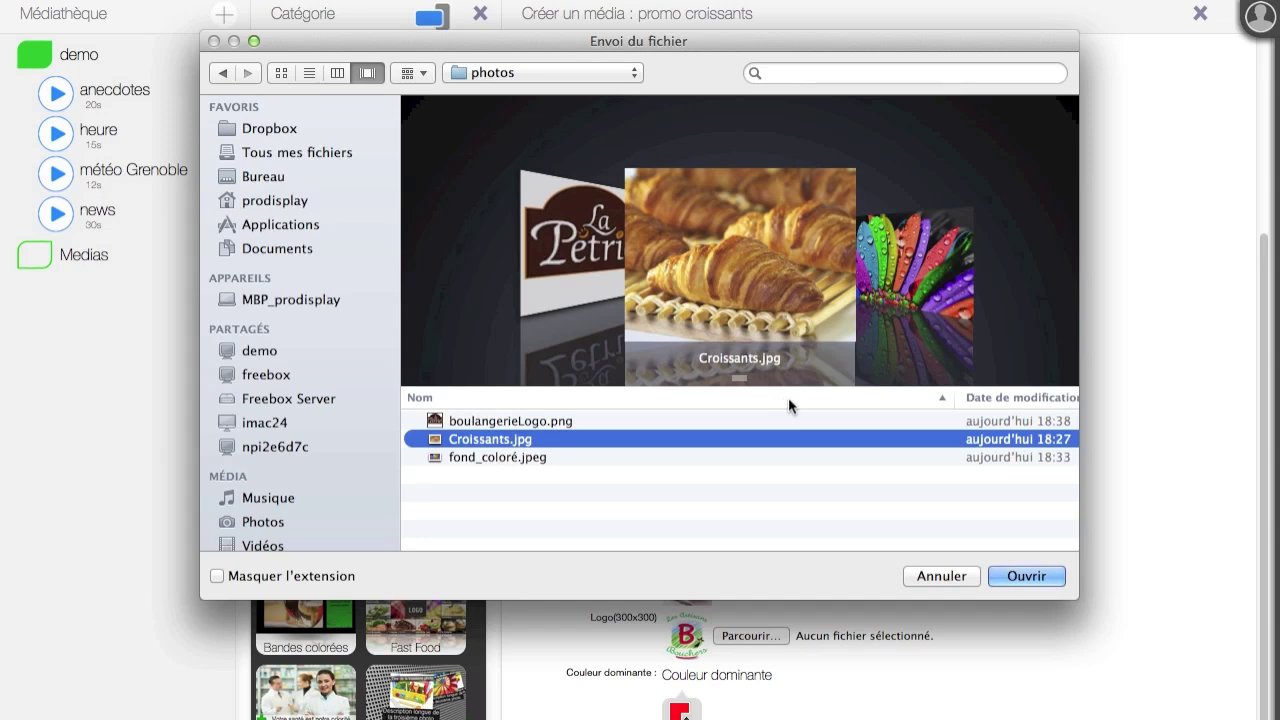
click(1030, 578)
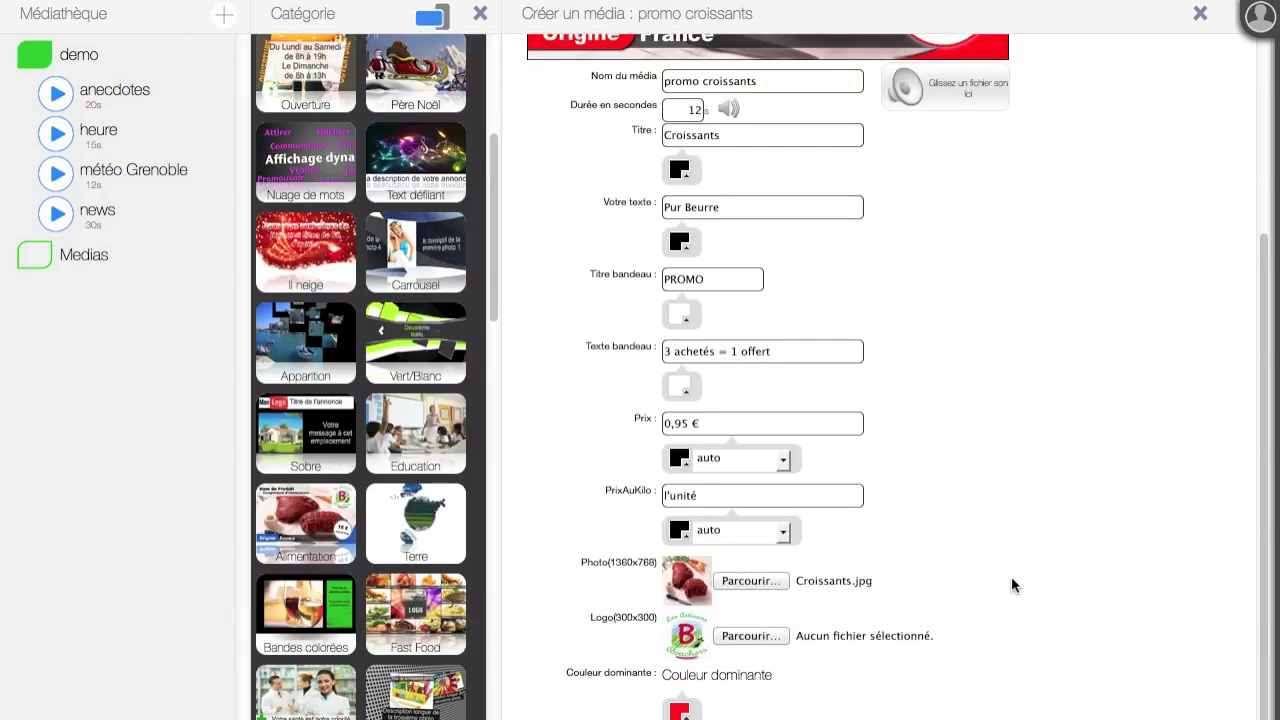
click(757, 640)
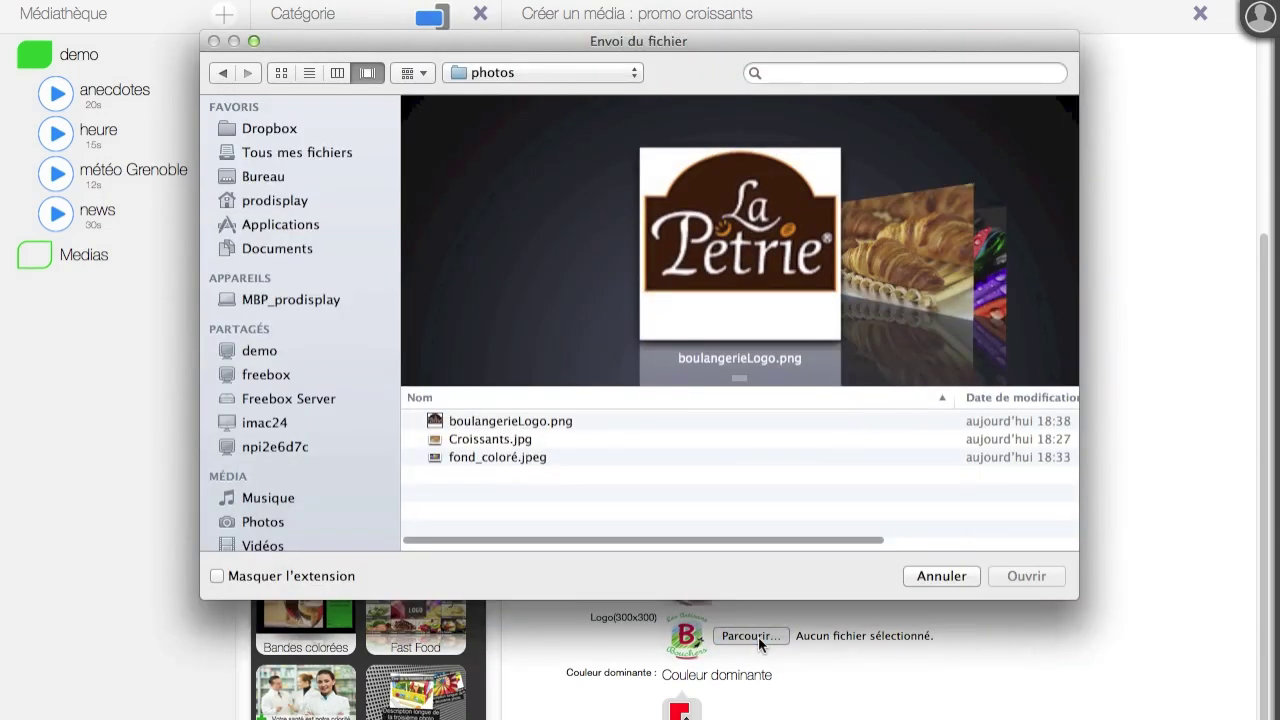
double_click(714, 311)
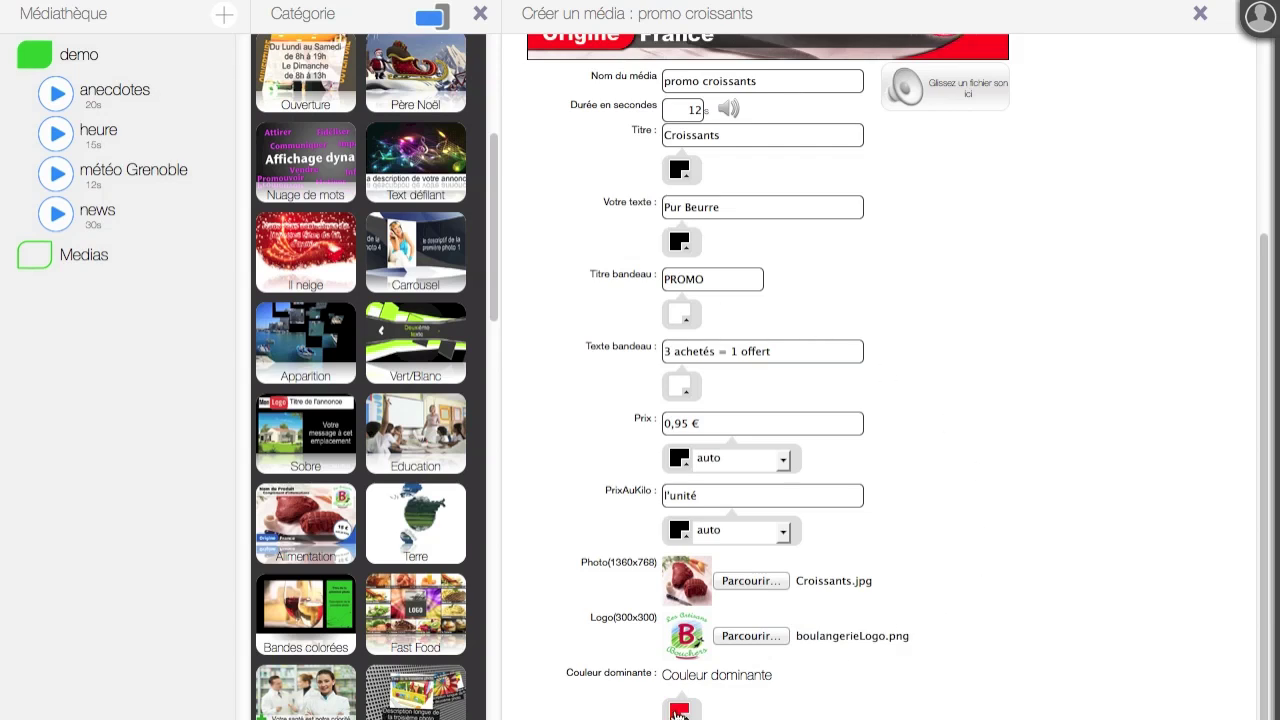
Set the promo media's dominant colour to dark red 3d0101 and save the media, closing its preview.
scroll(1012, 467, up, 5)
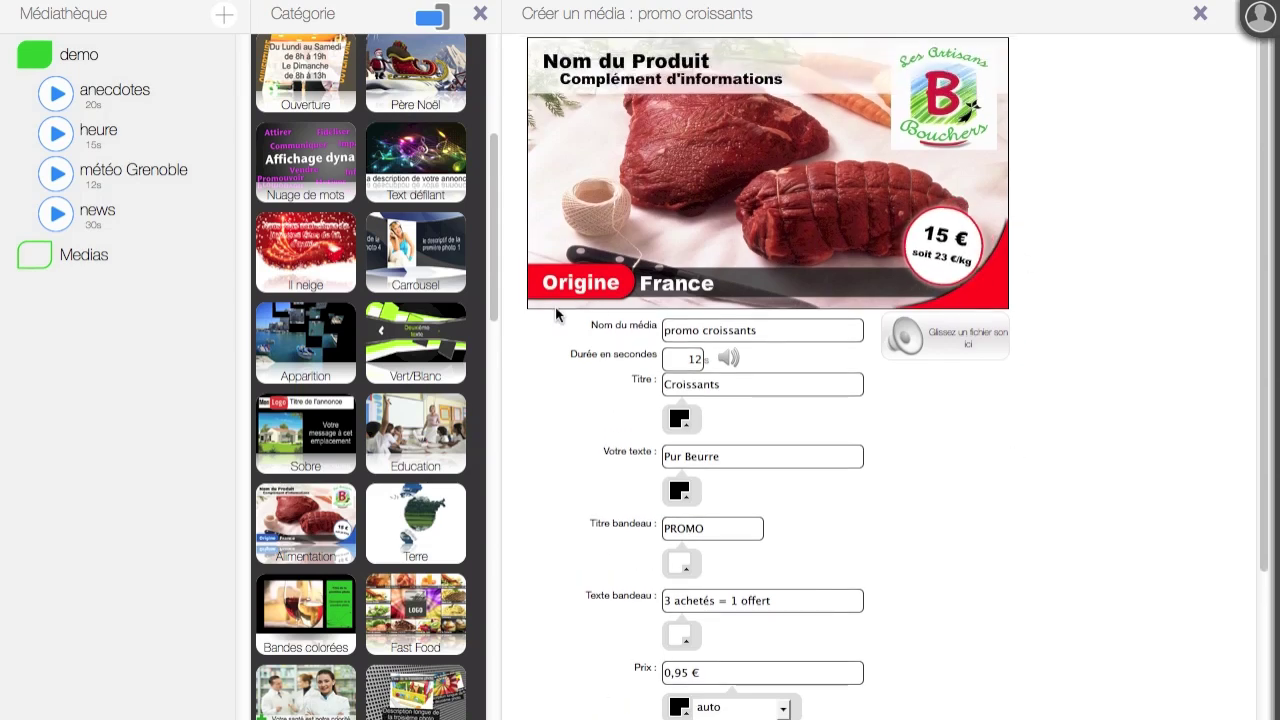
scroll(1050, 480, down, 5)
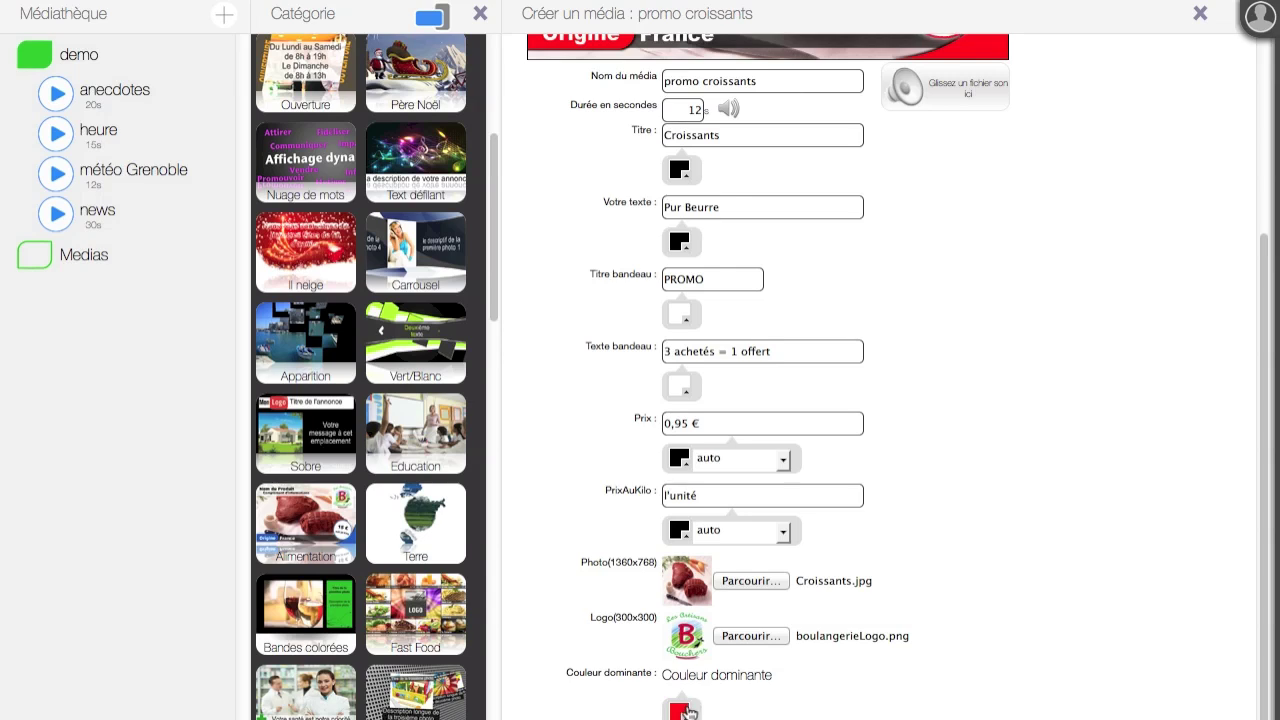
click(685, 711)
mouse_move(694, 191)
mouse_down()
mouse_move(749, 229)
mouse_move(749, 256)
mouse_up()
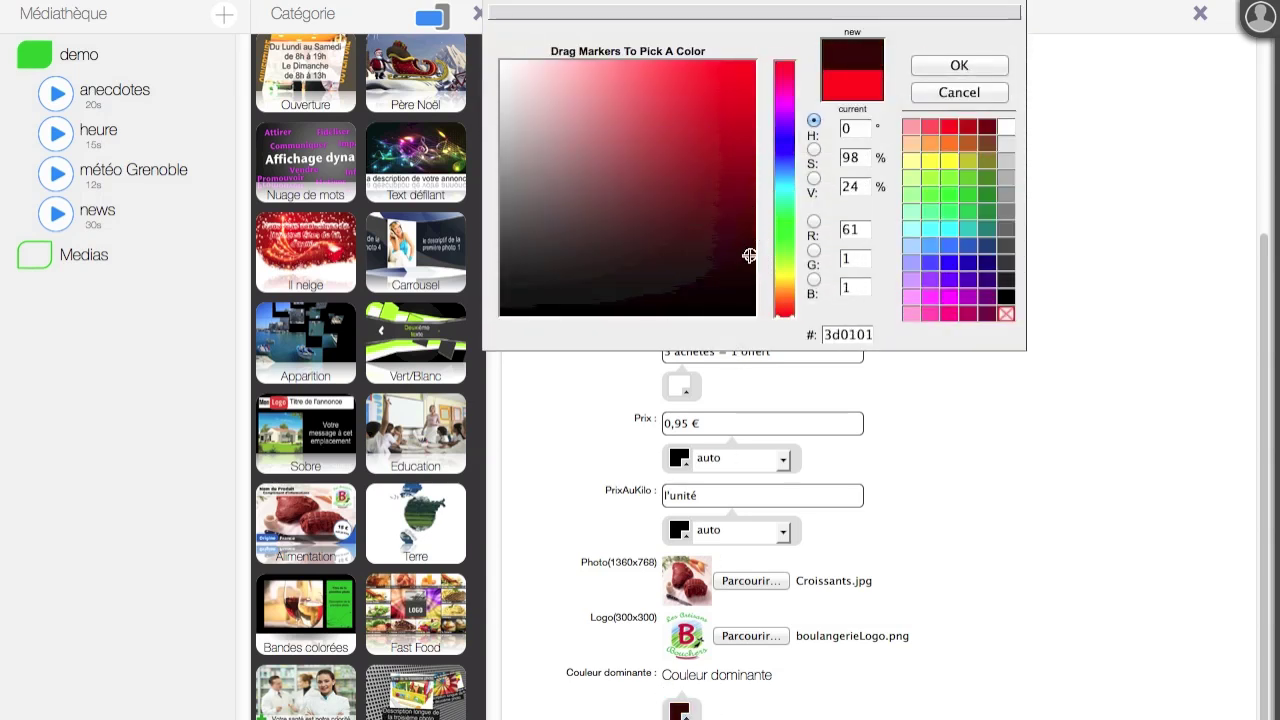
click(972, 70)
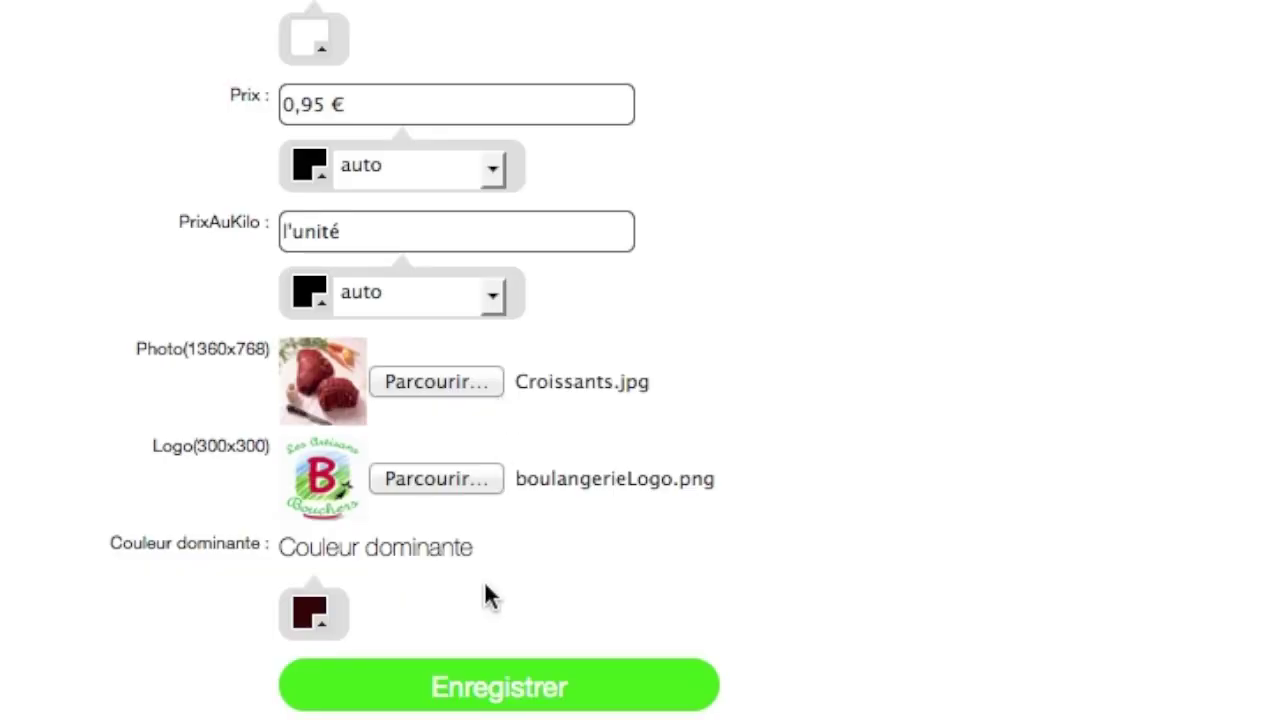
click(459, 693)
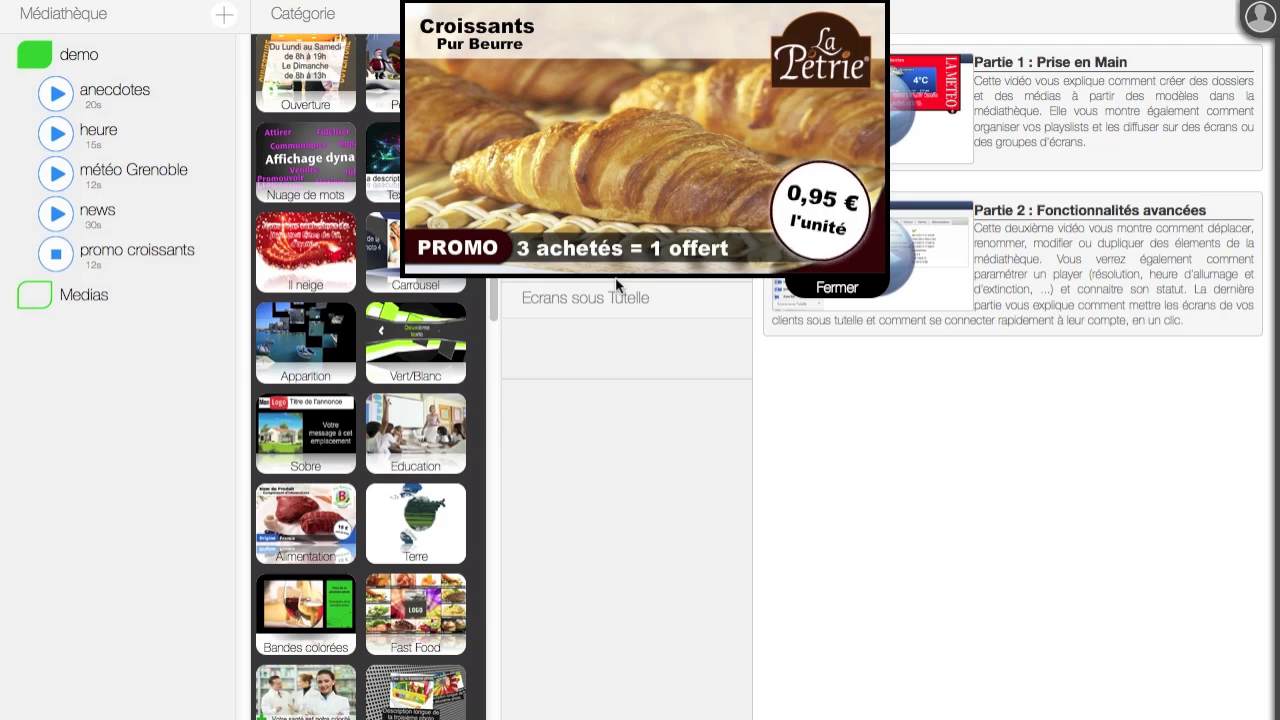
click(836, 296)
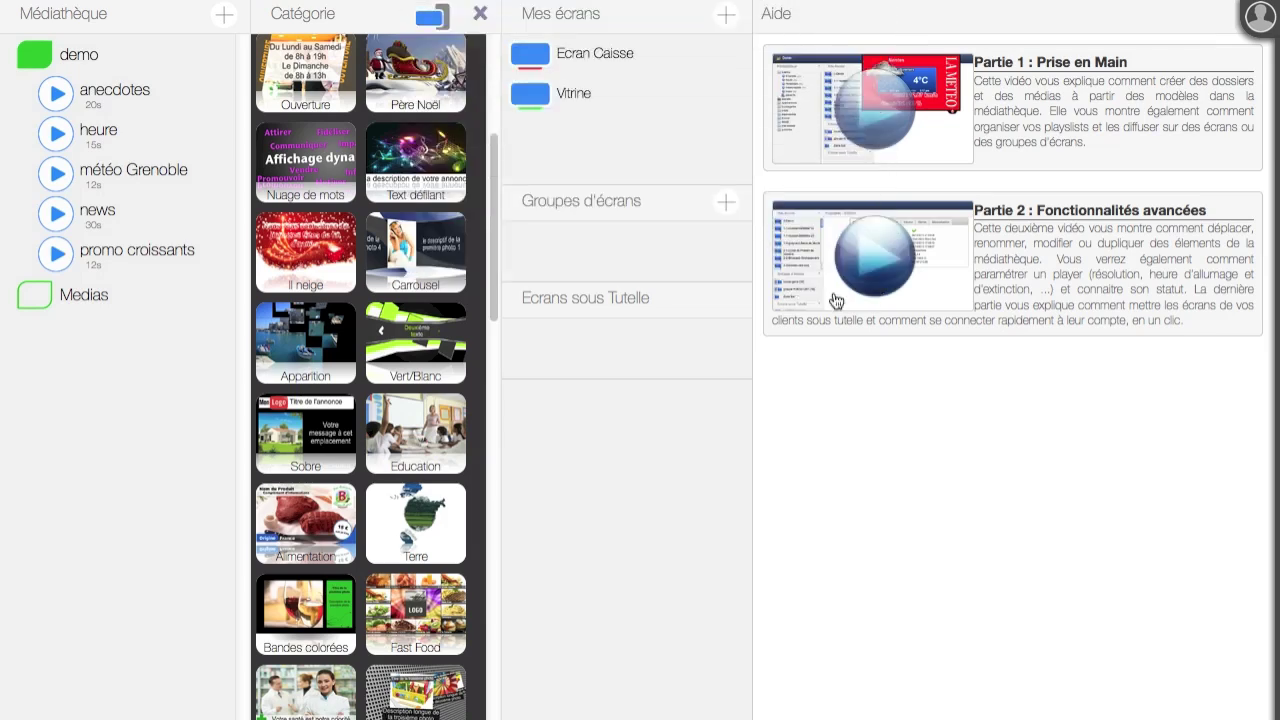
Create and save an opening-hours media named "ouverture" from the Ouverture template, keeping its default content.
scroll(394, 283, up, 5)
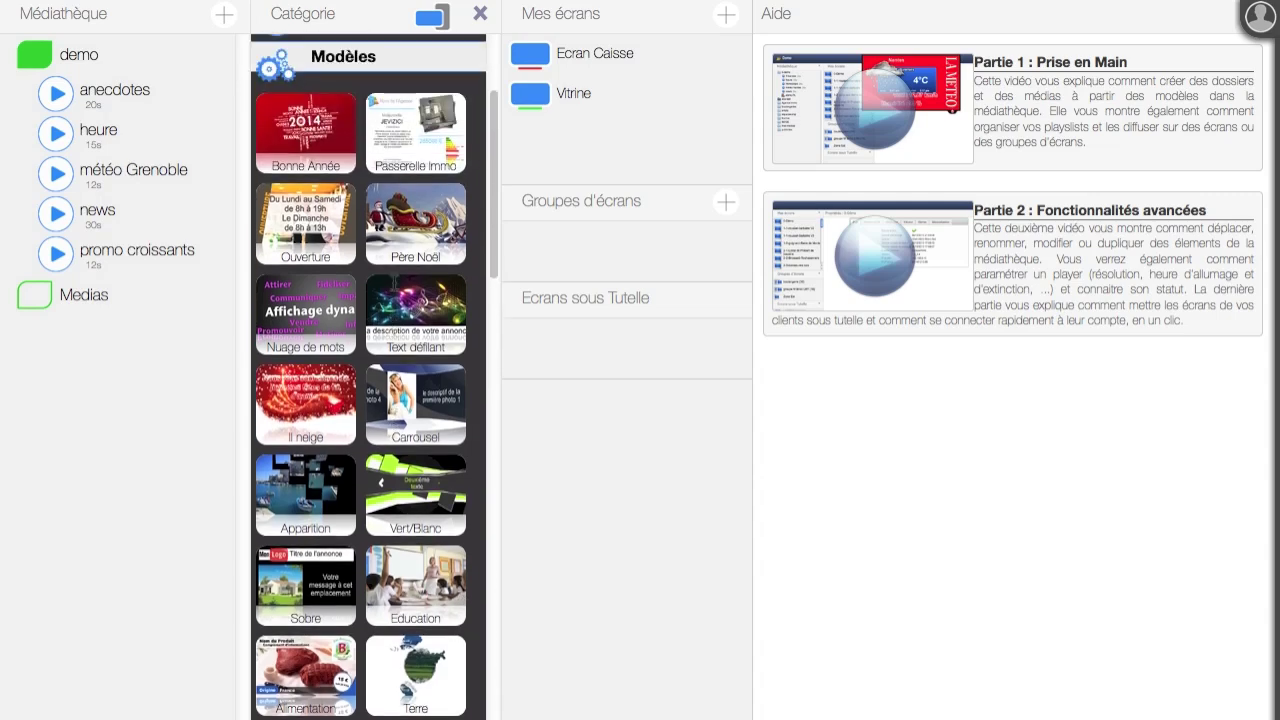
click(312, 362)
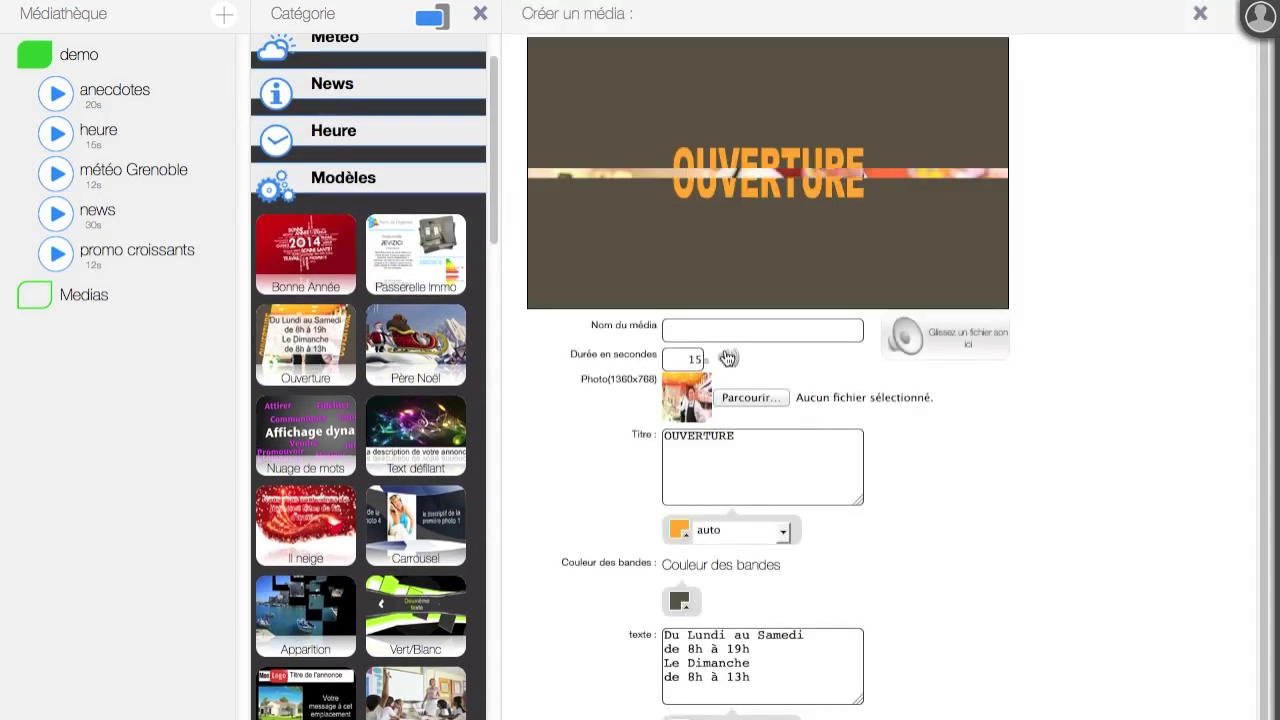
click(698, 328)
text(ouverture)
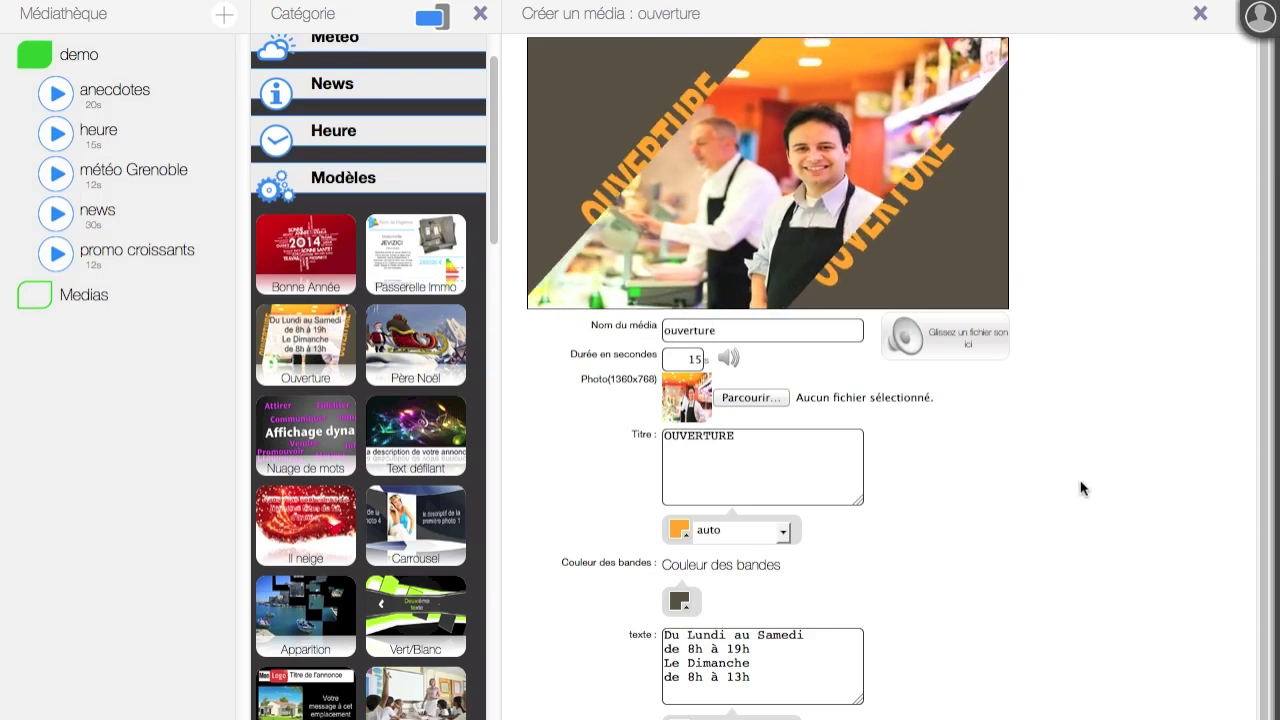
scroll(1068, 486, up, 1)
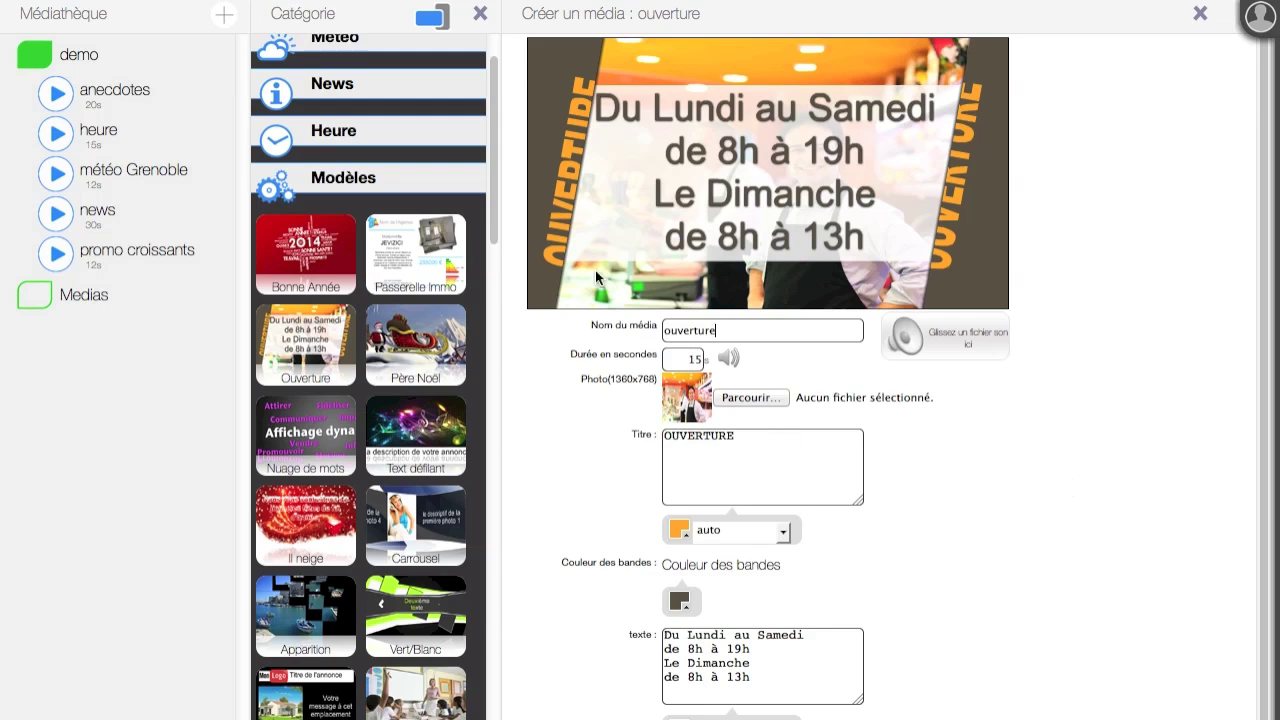
scroll(1073, 438, down, 1)
scroll(1073, 440, down, 1)
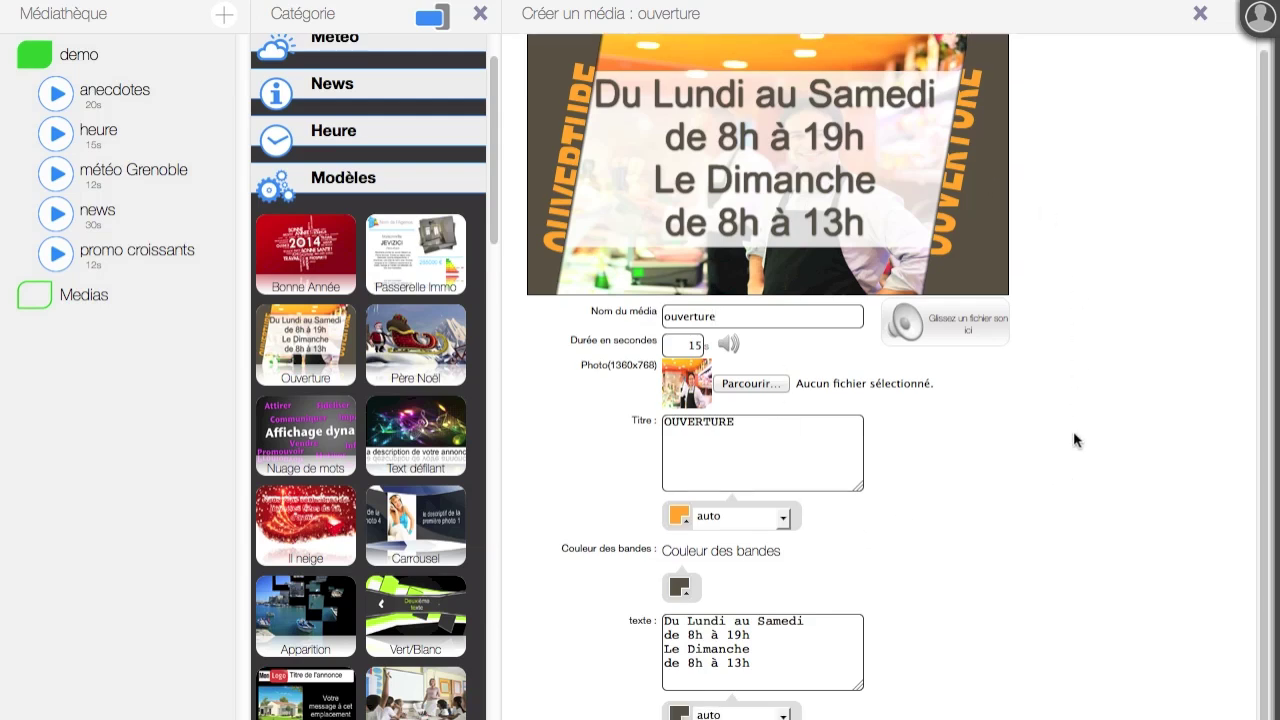
scroll(863, 524, down, 1)
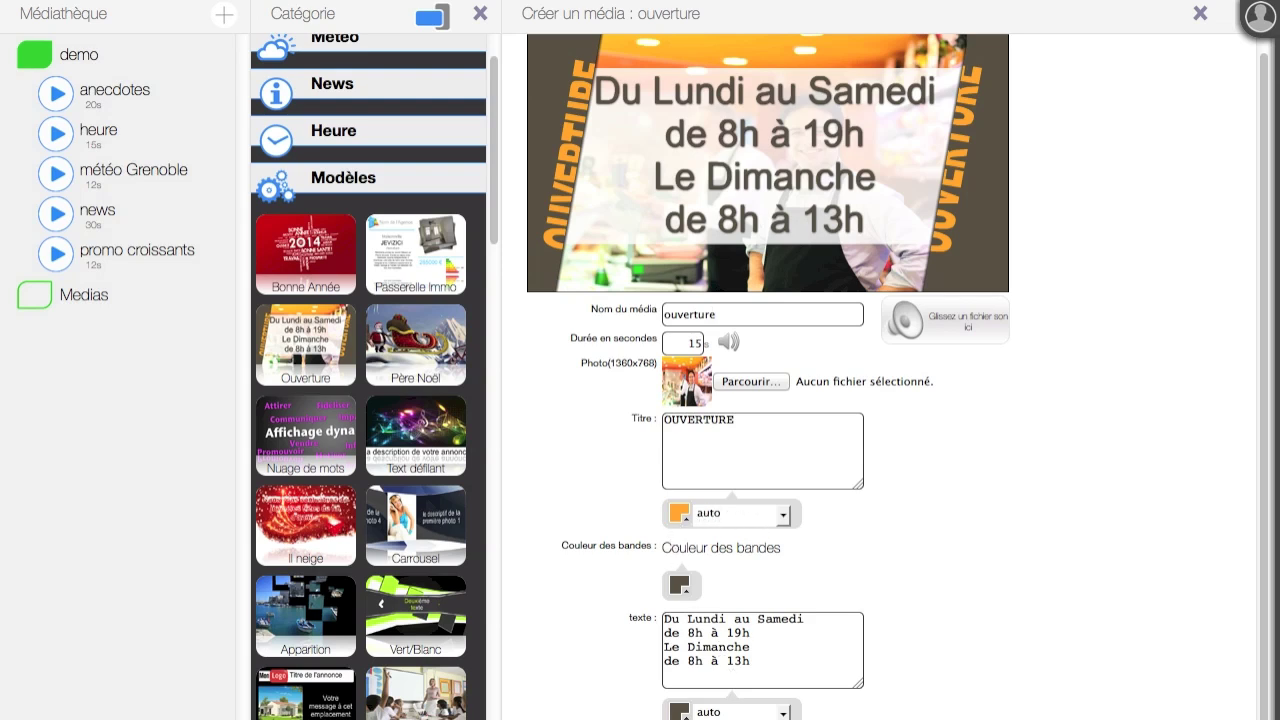
key(Return)
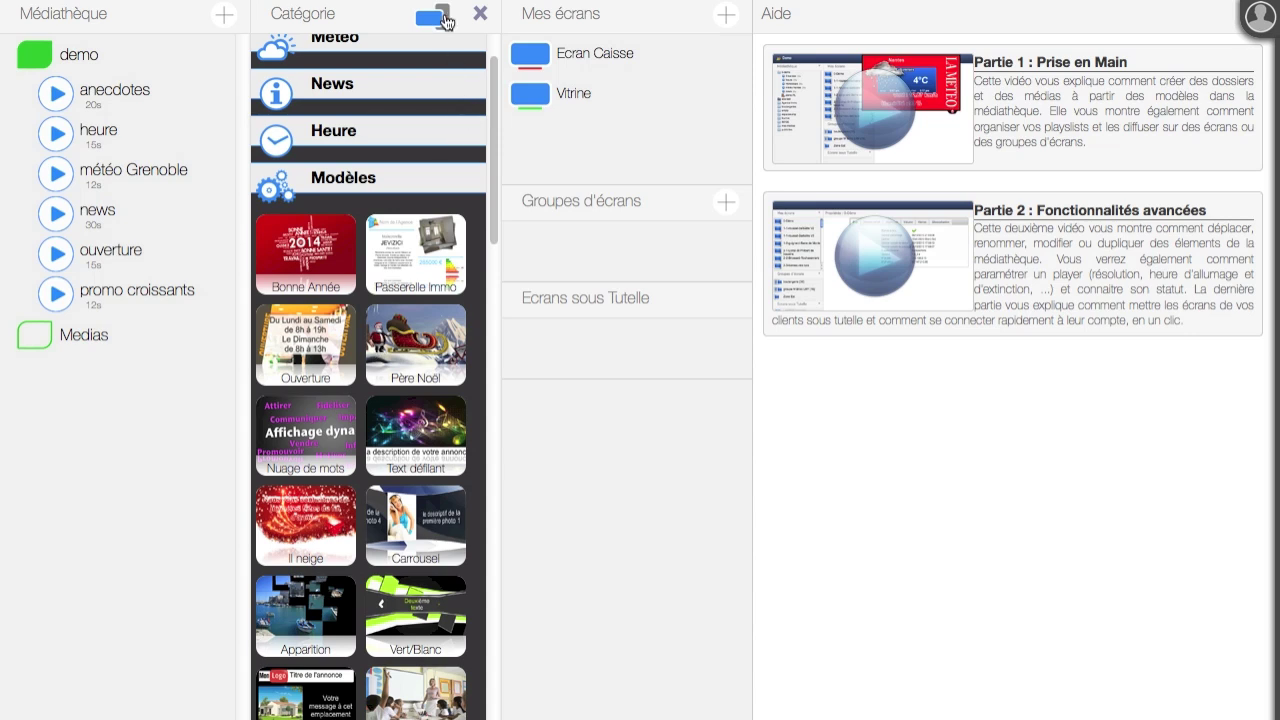
Examine the portrait versions of the media templates and return to the landscape ones.
click(445, 21)
scroll(368, 565, down, 1)
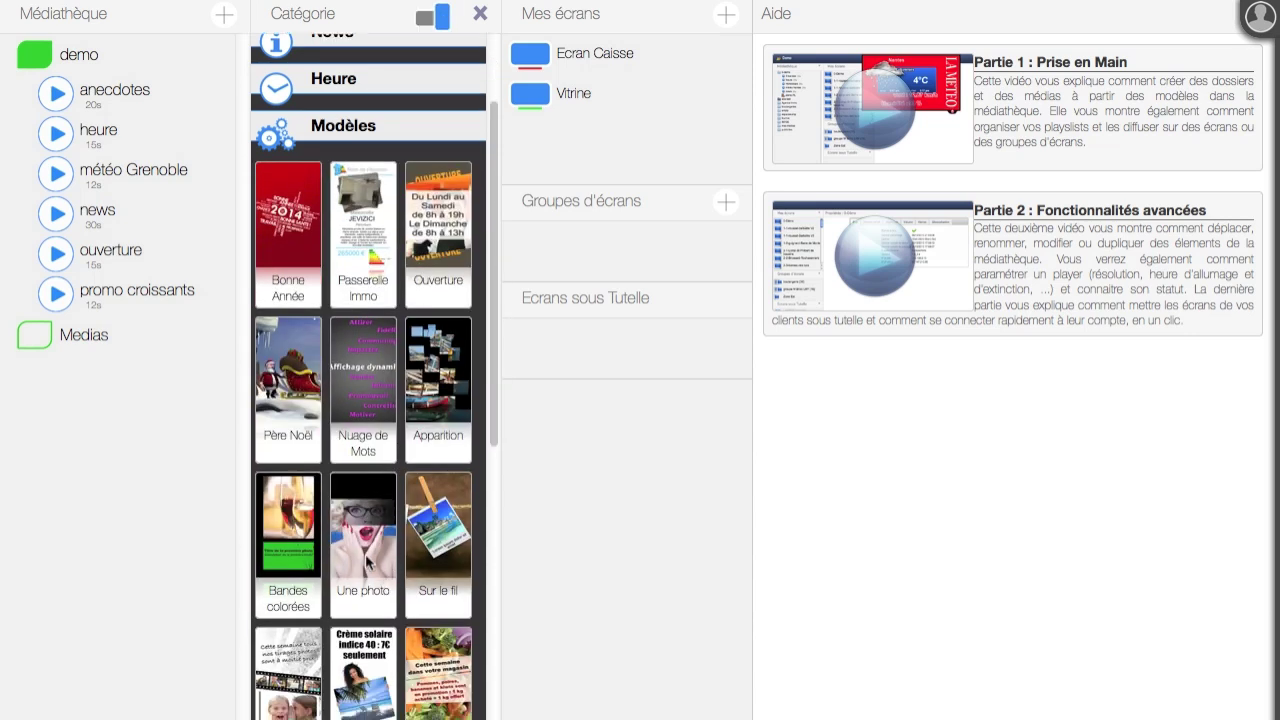
scroll(370, 480, up, 3)
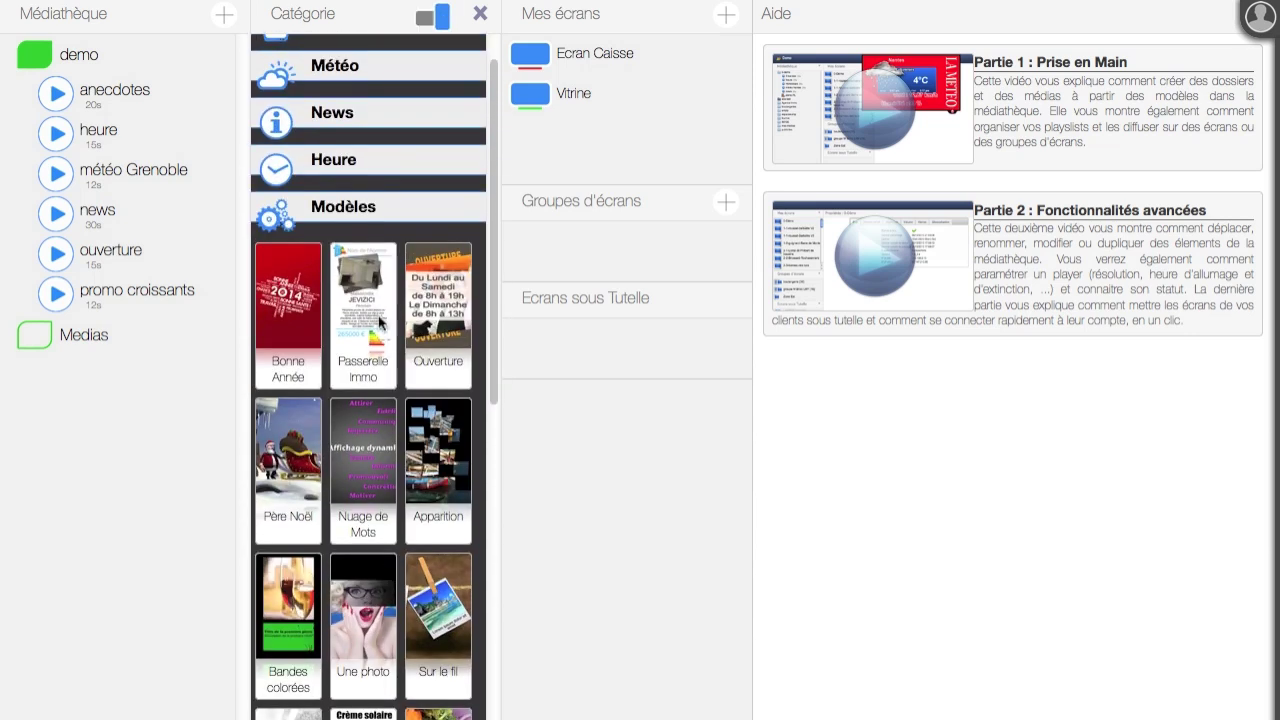
click(428, 20)
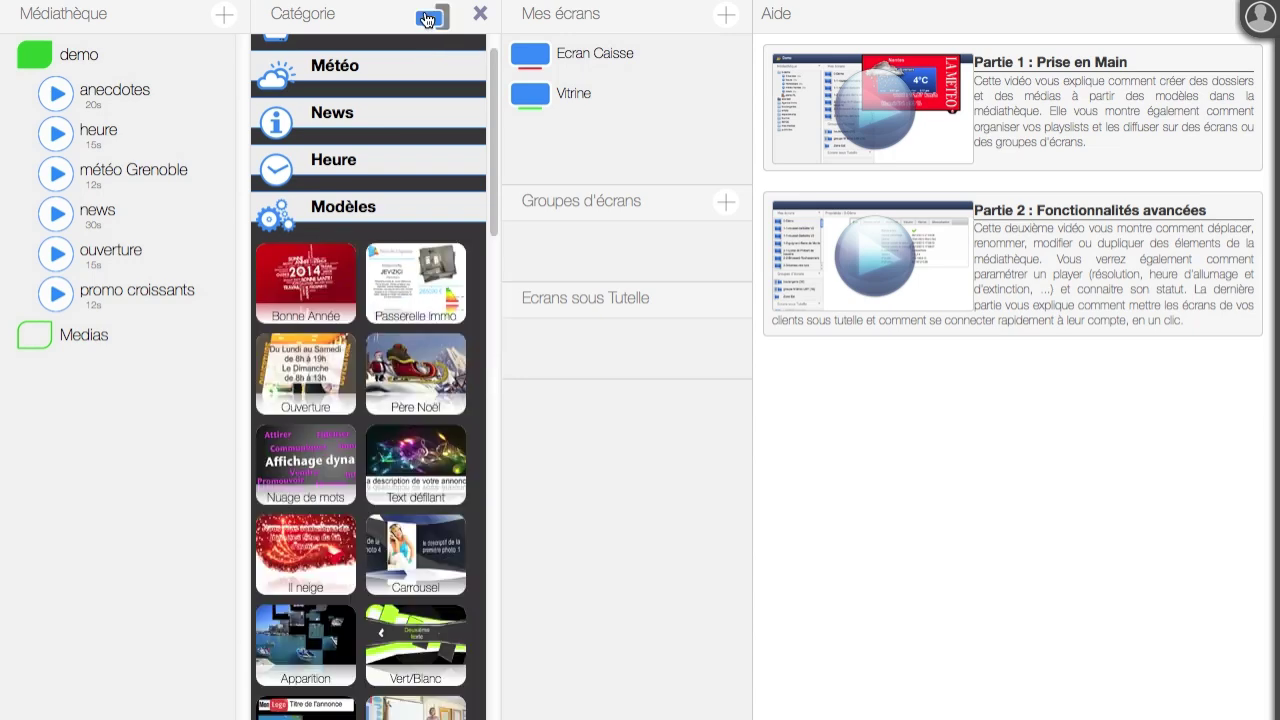
Start a new media from the Texte libre template among the banner models.
click(349, 224)
click(341, 313)
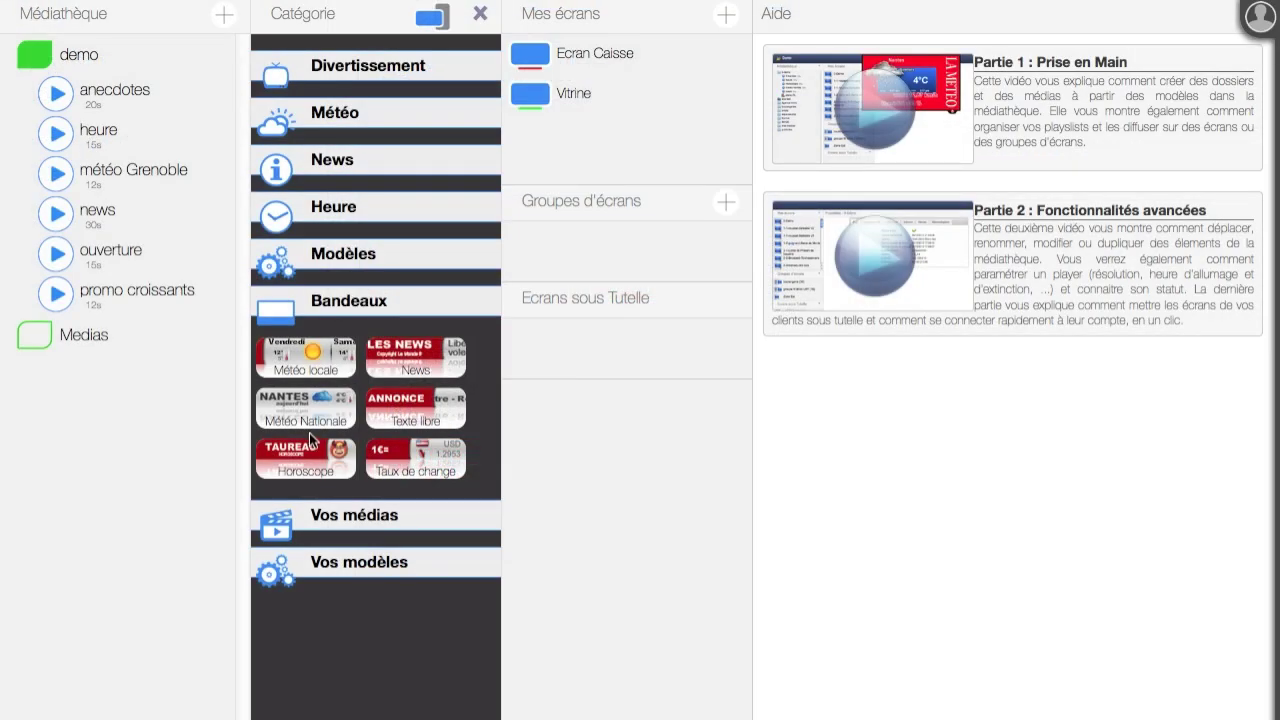
click(415, 410)
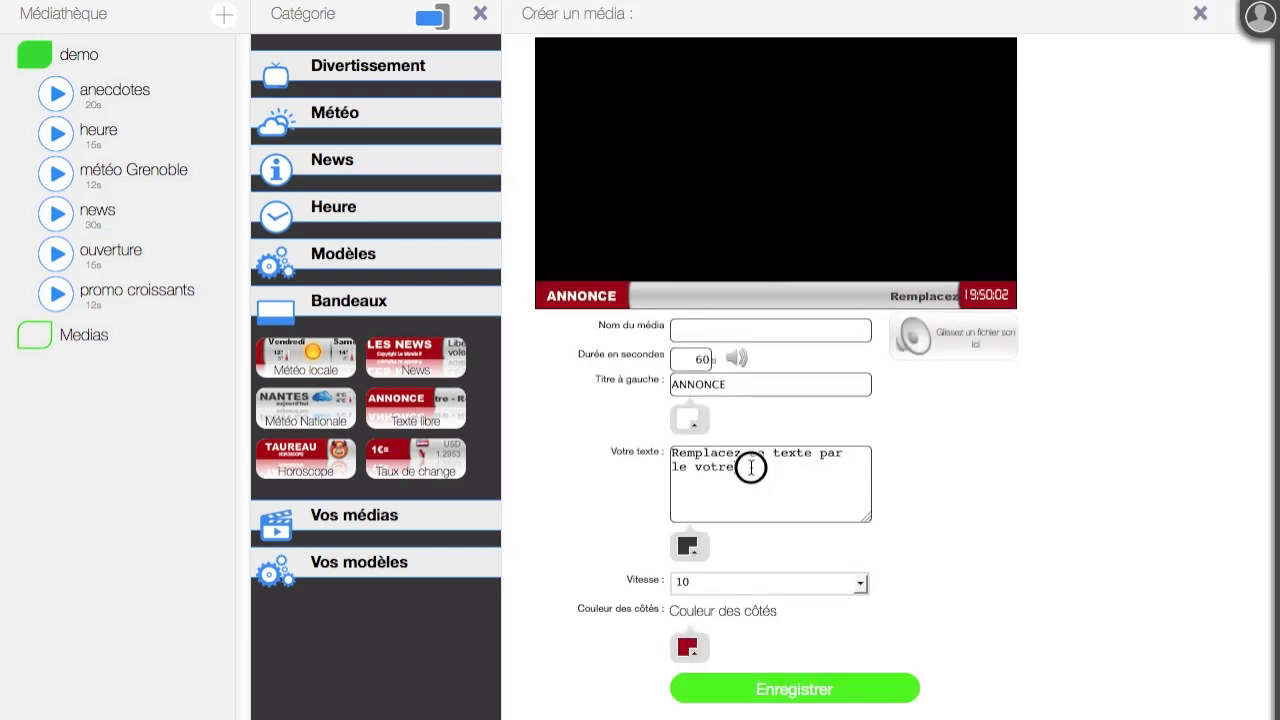
Replace the banner's scrolling text with "Bienvenue dans notre boulangerie, toute l'équipe est heureuse de vous y accueillir.".
drag(754, 466, 694, 449)
key(BackSpace)
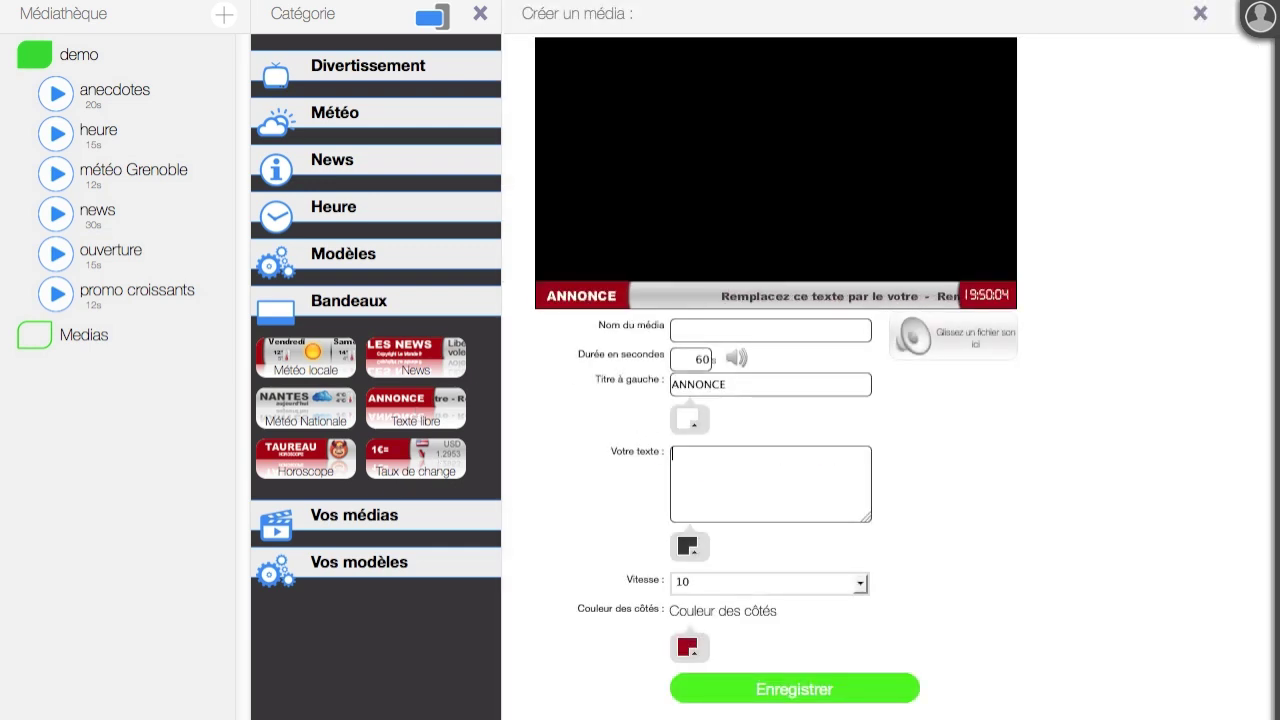
text(Bienvenue)
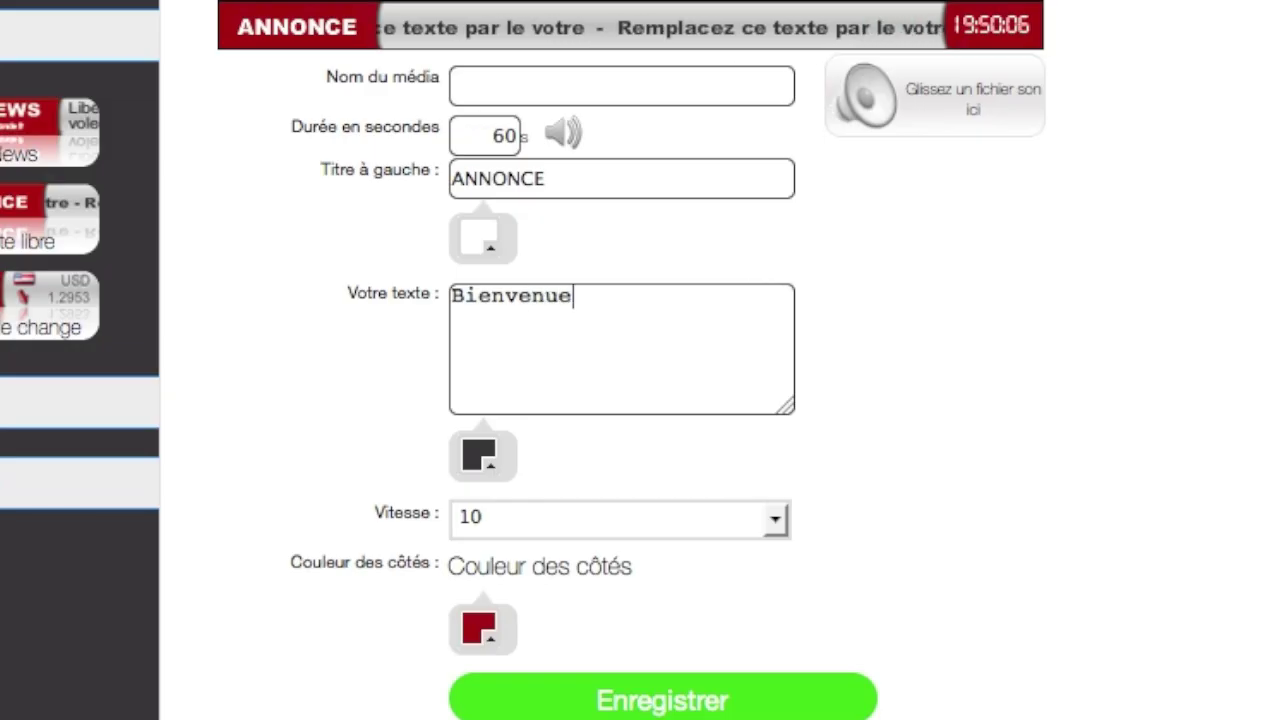
text( dans notre boulangr)
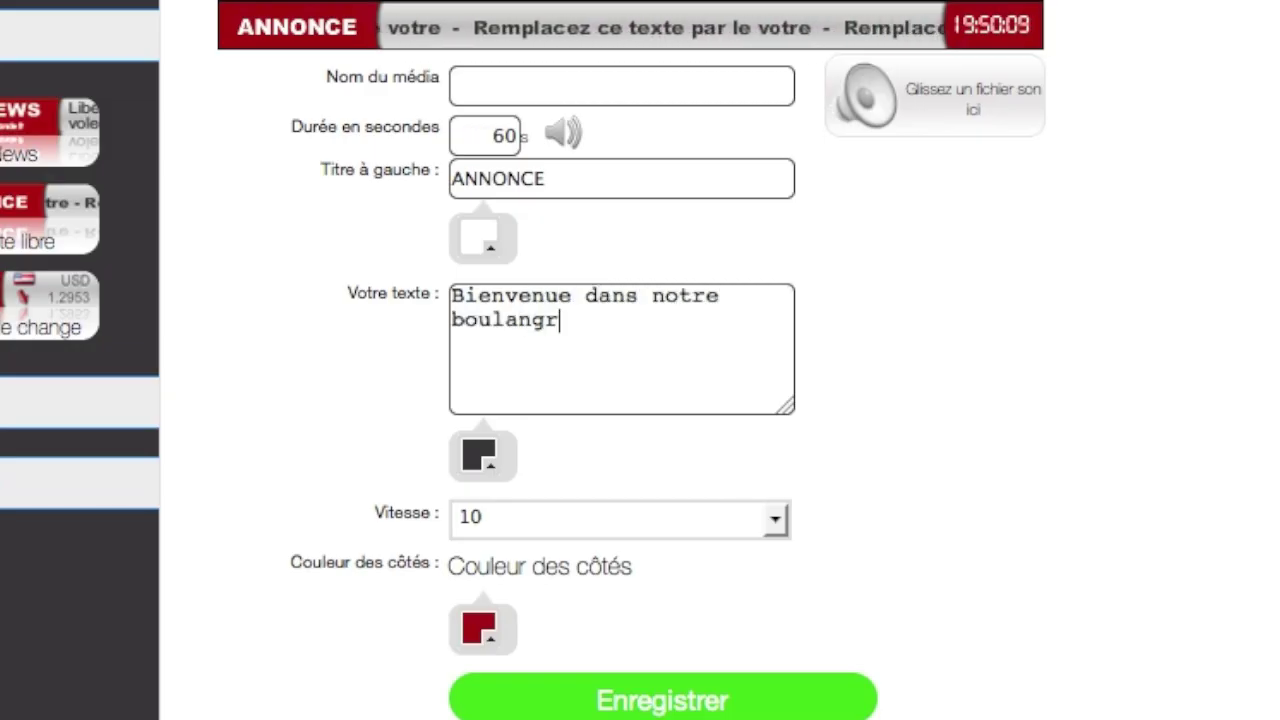
key(BackSpace)
text(er)
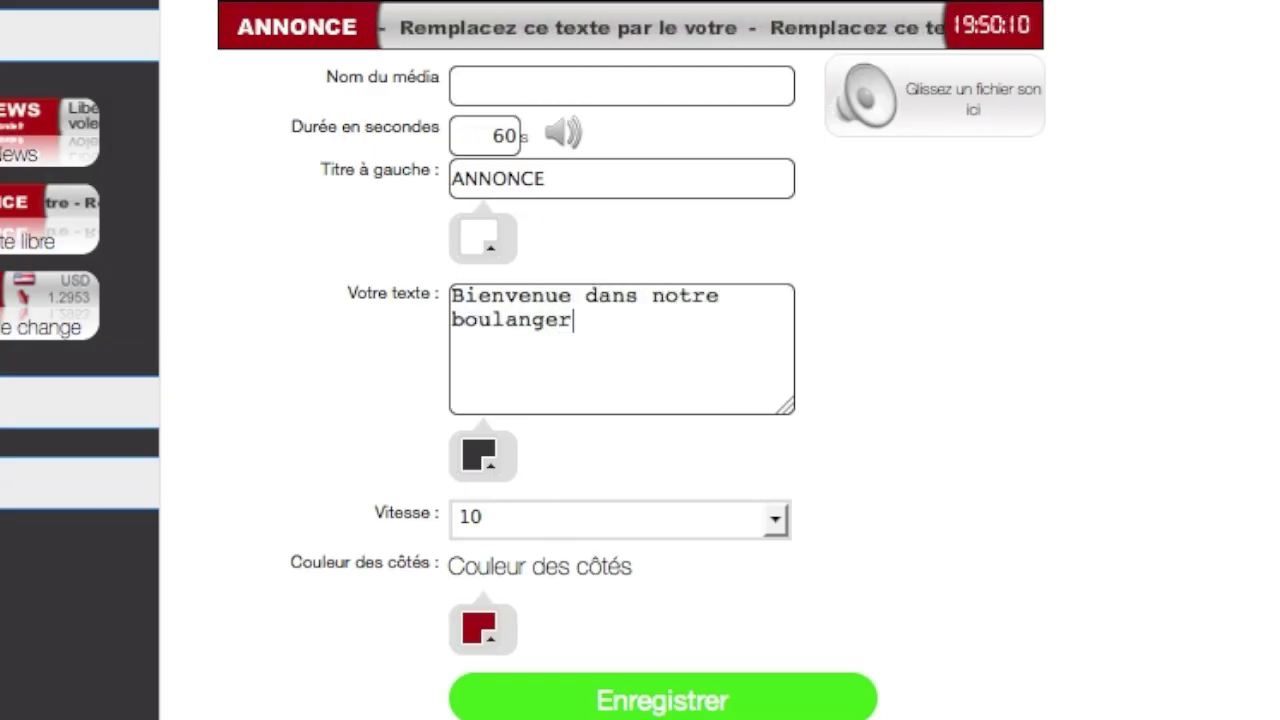
text(ie, tou)
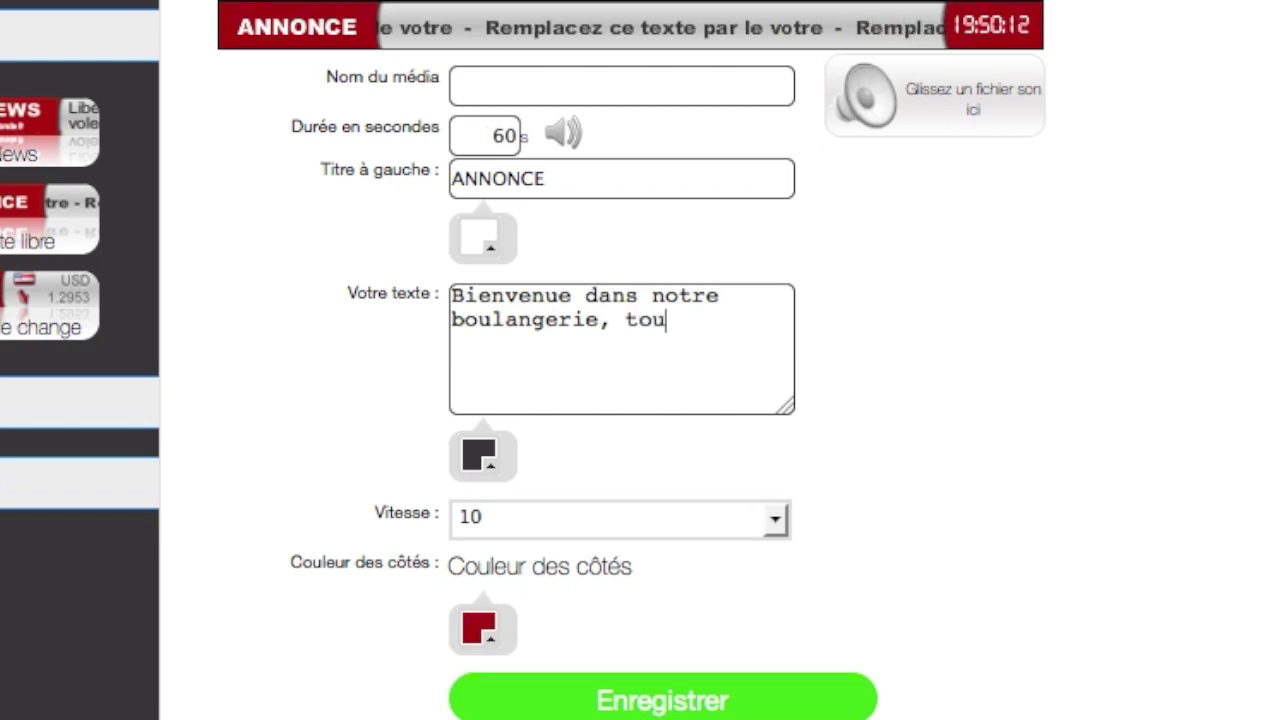
text(te l'équ)
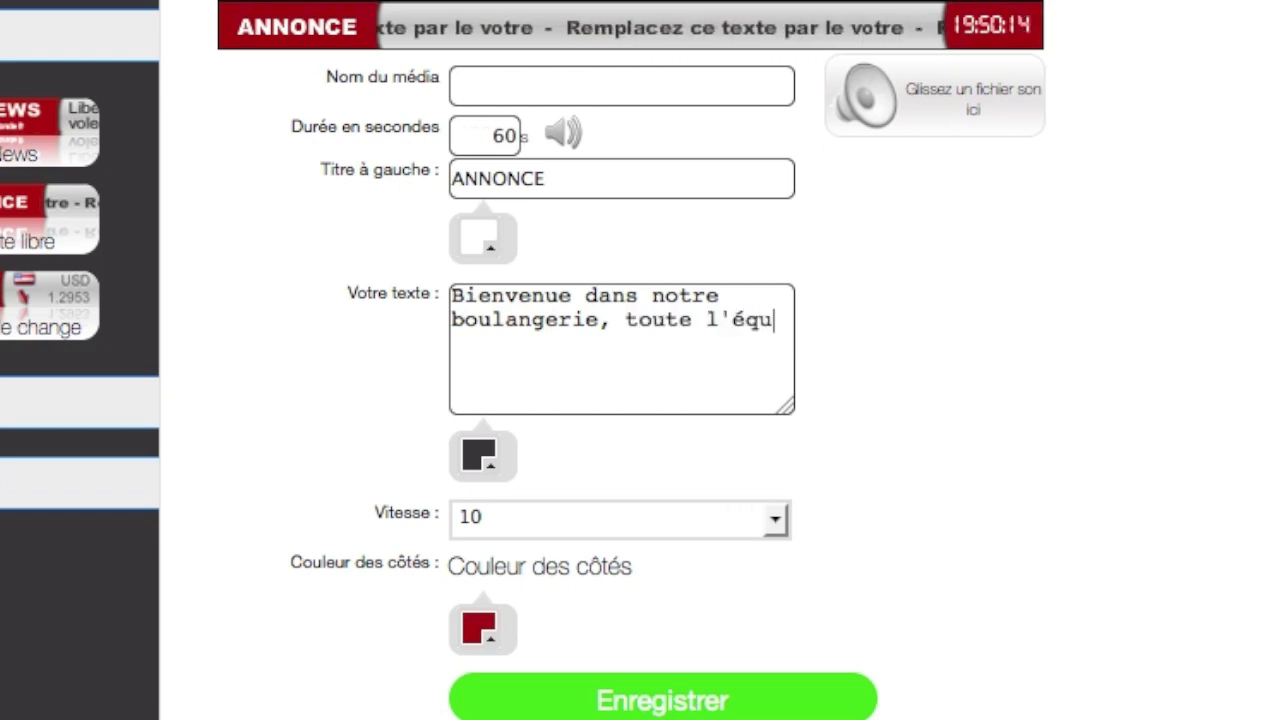
text(ipe est heure)
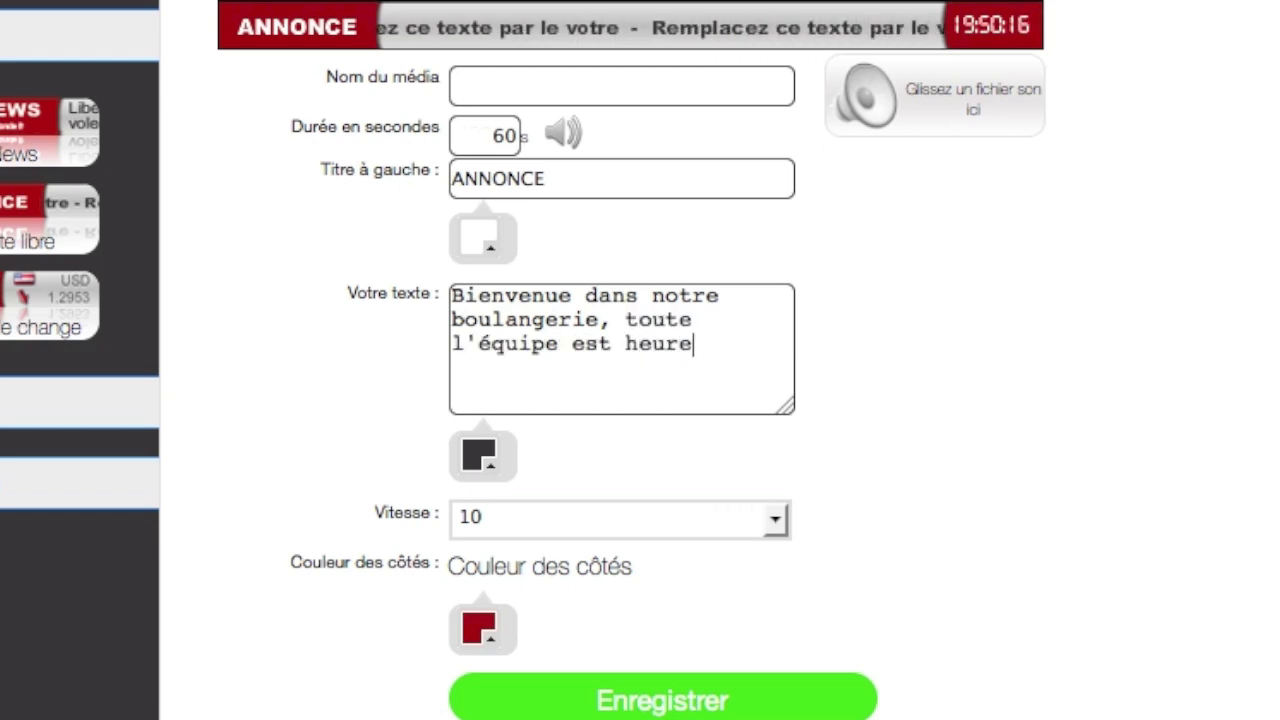
text(use de voy)
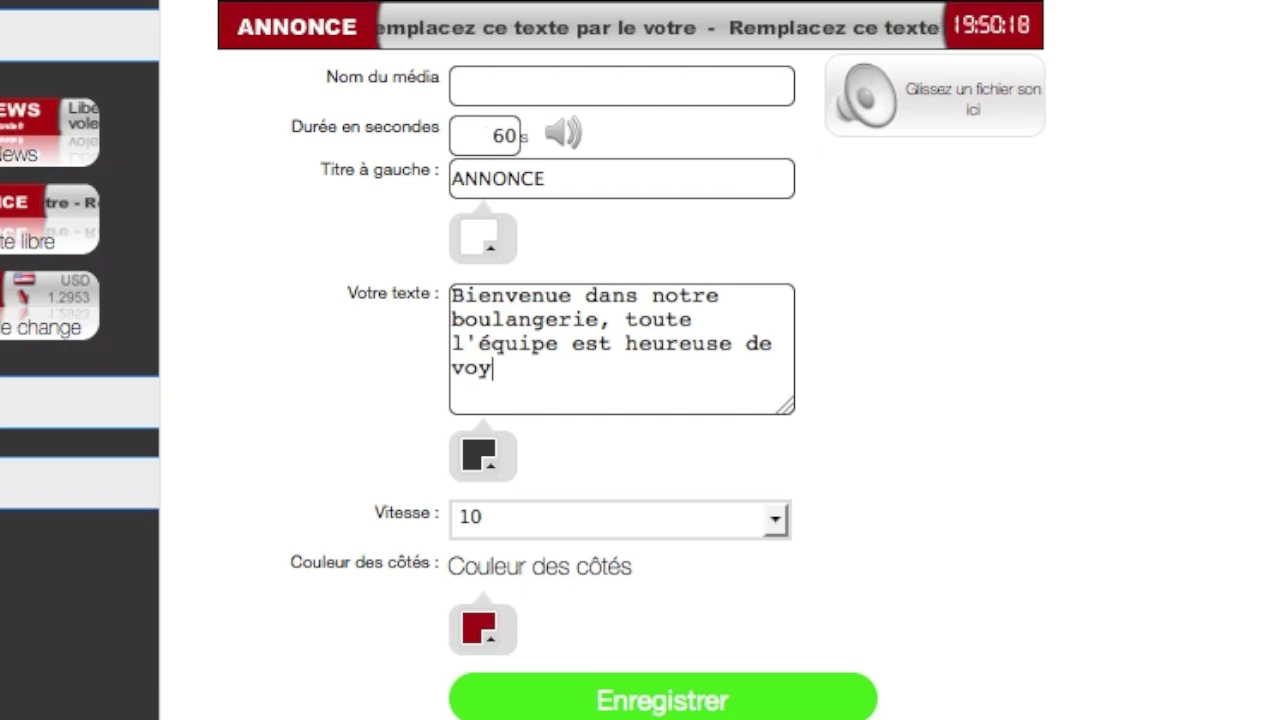
key(BackSpace)
text(us y accueill)
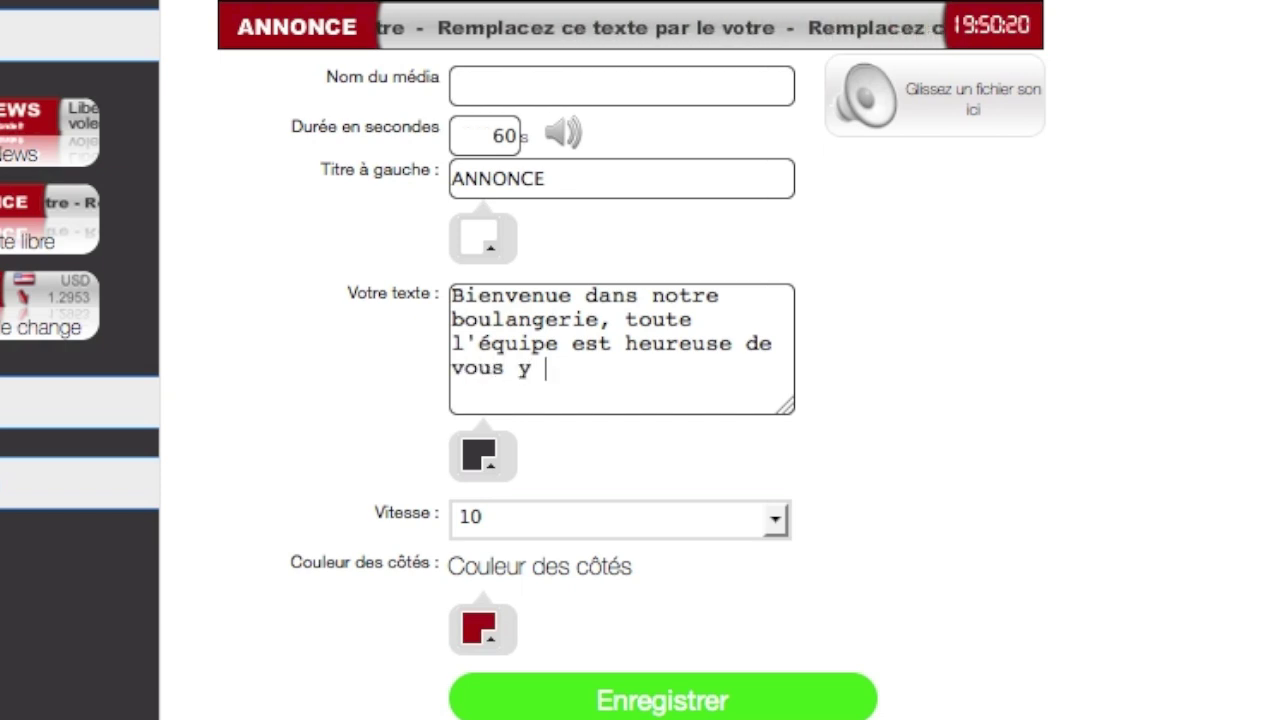
text(i)
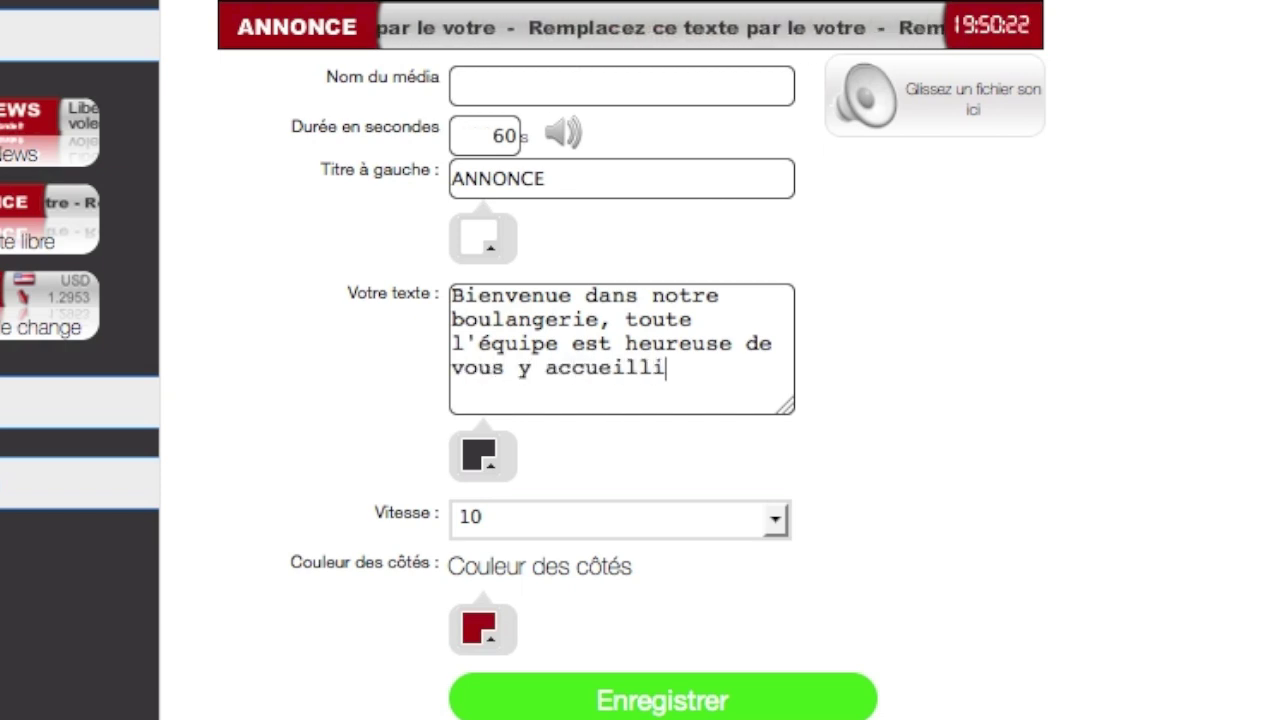
text(r.)
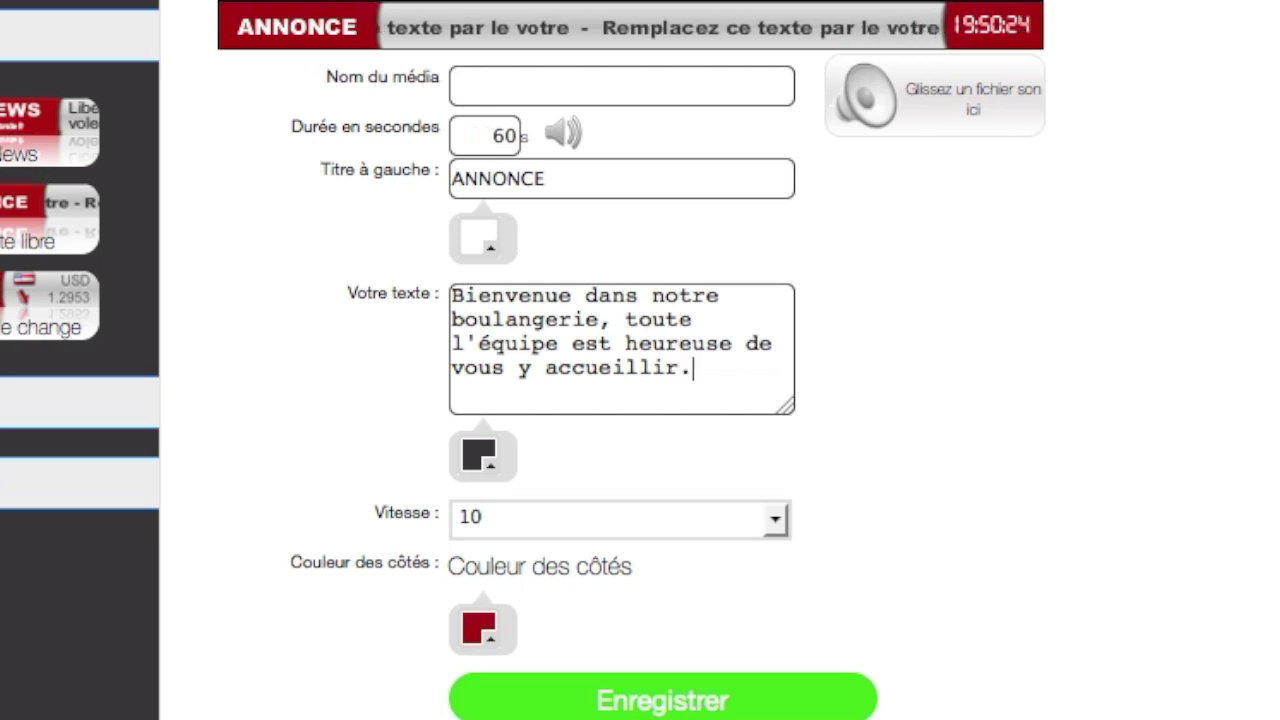
Name the banner media "bienvenue bandeau" and set its side colour to dark red 490101.
click(527, 75)
text(bienvenue bandeau)
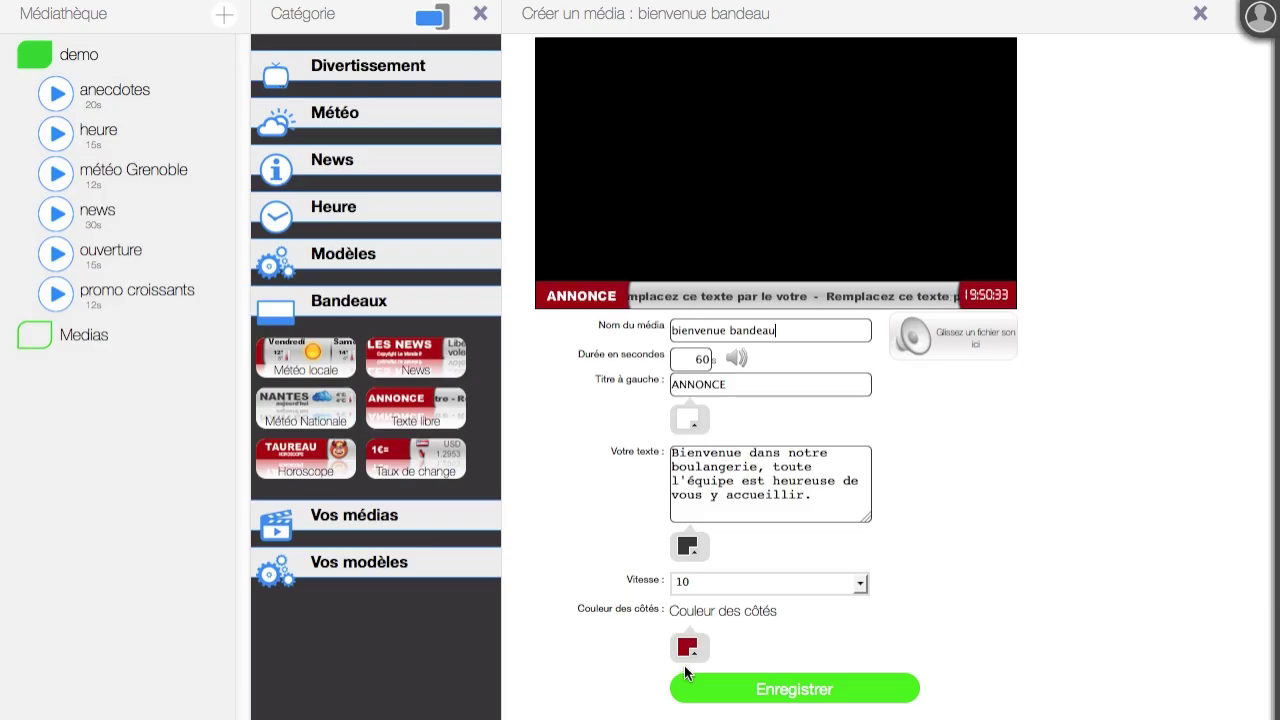
click(687, 648)
click(744, 240)
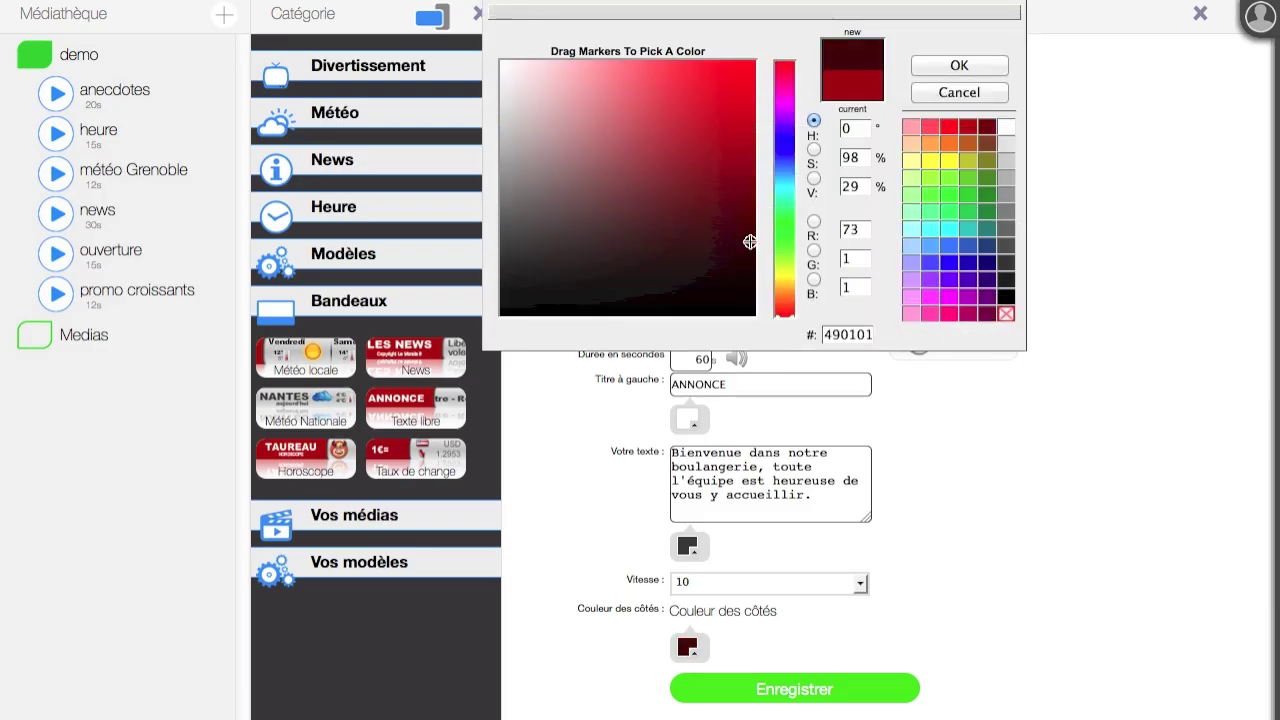
click(955, 65)
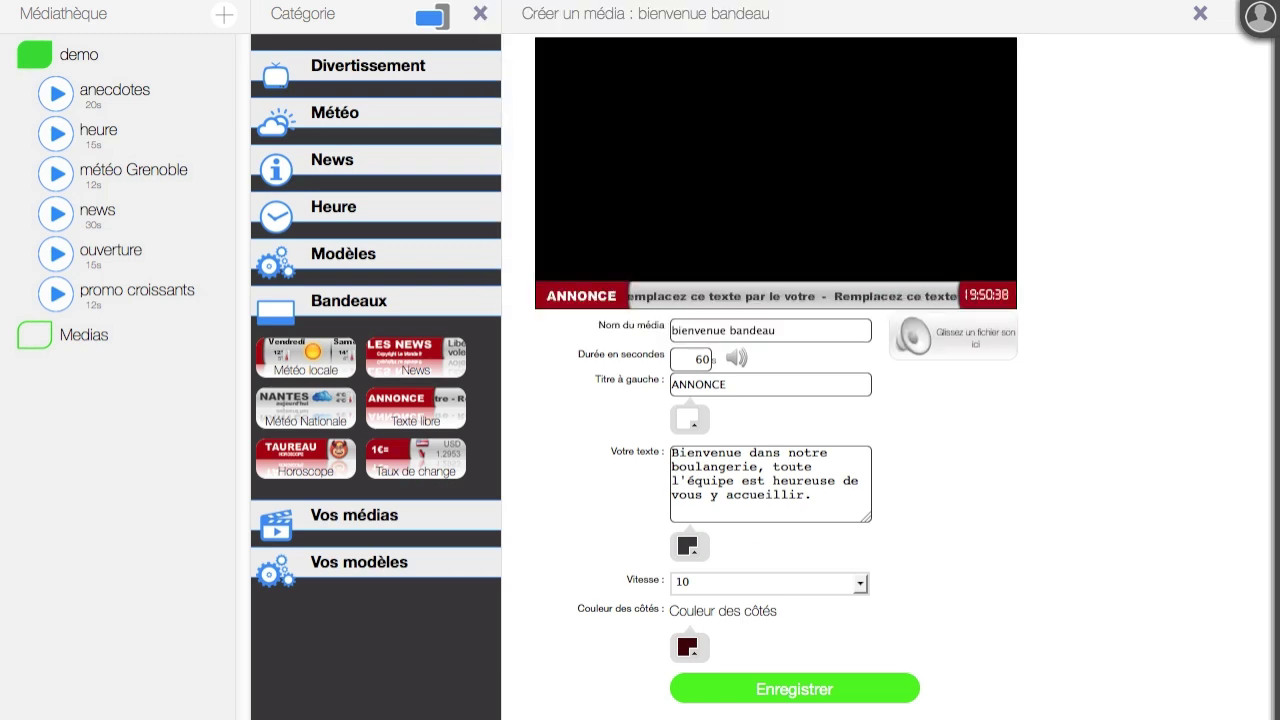
Save the banner media and preview it from the demo folder, closing the preview.
click(818, 688)
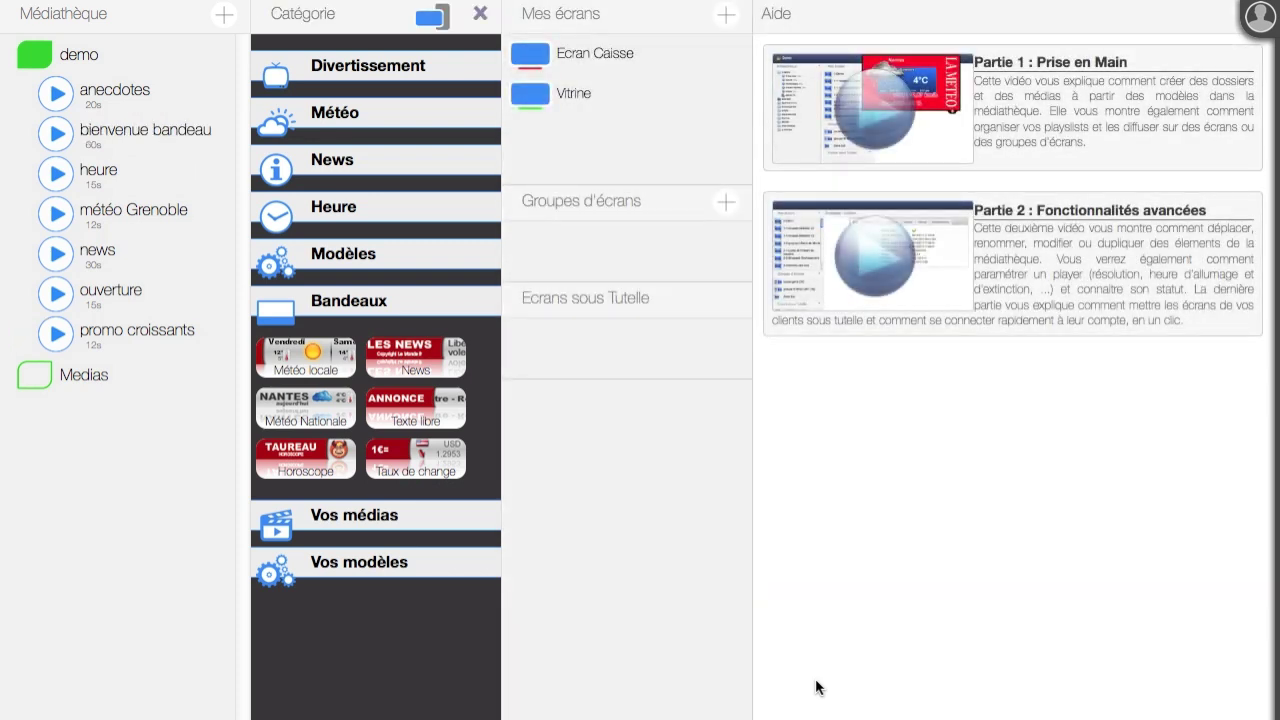
click(55, 135)
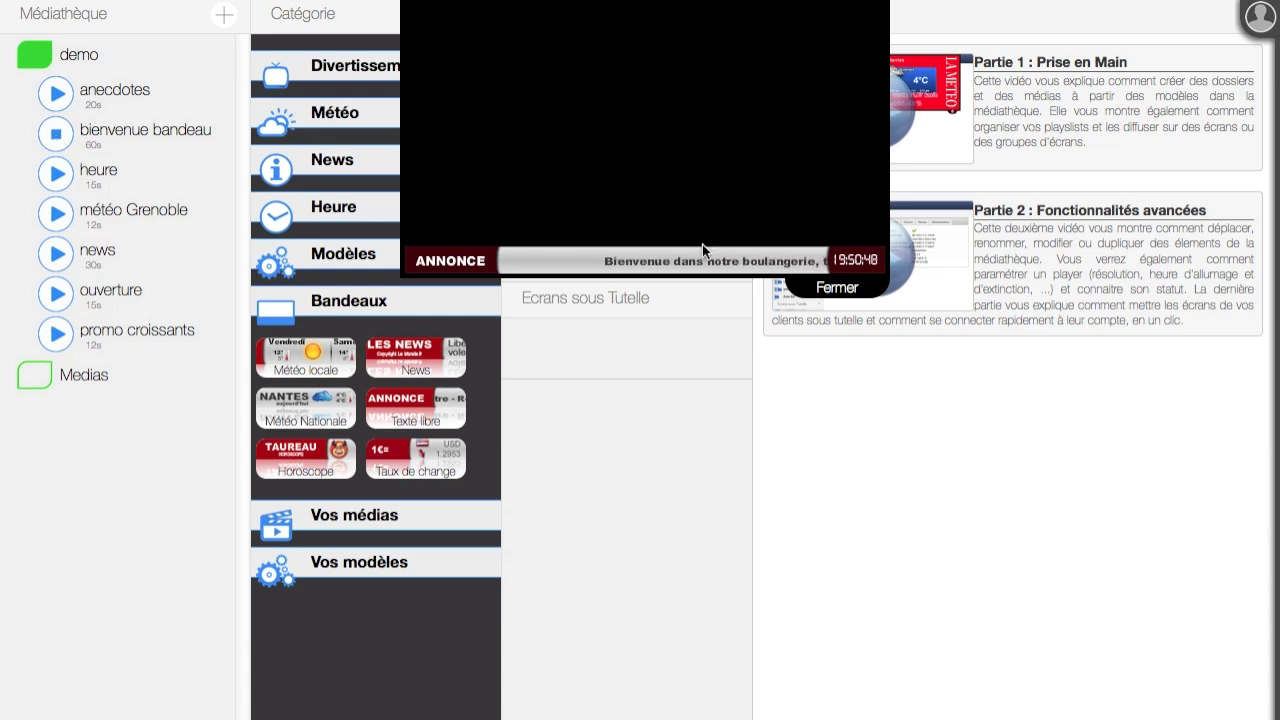
click(838, 290)
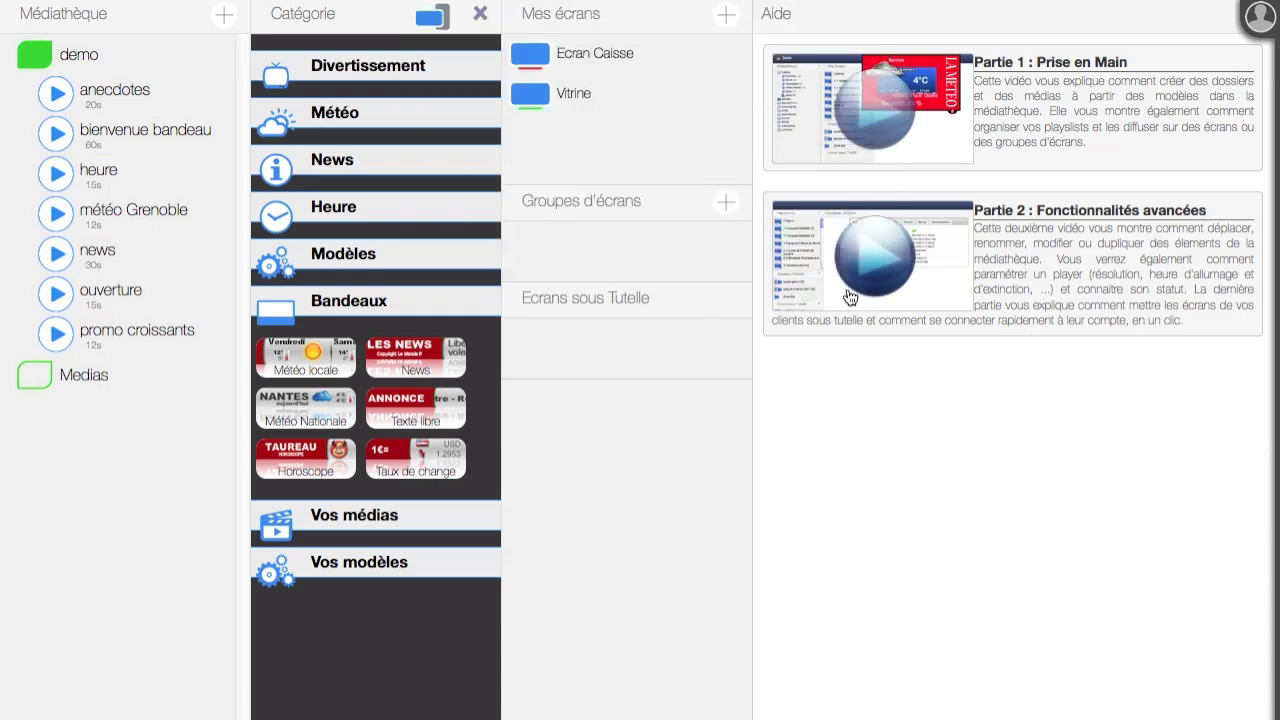
Look over the media types offered in the Vos médias category, from external videos to links, then collapse it.
click(436, 518)
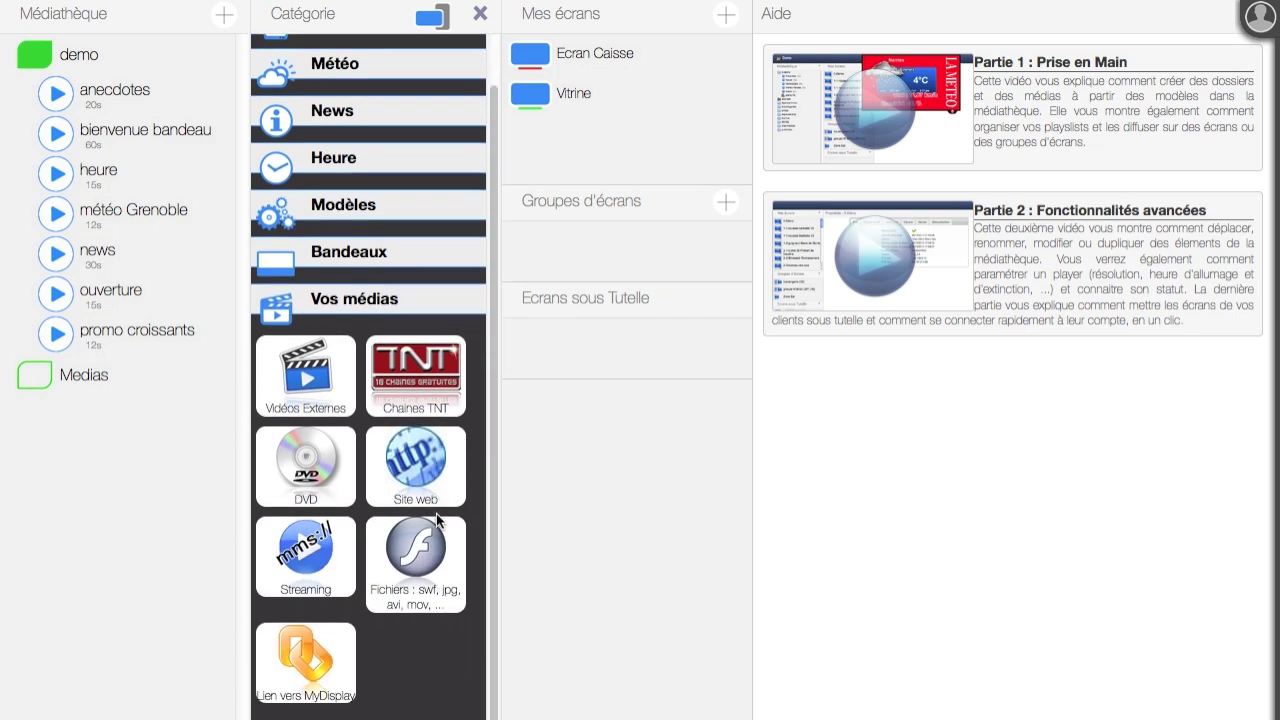
scroll(436, 513, up, 2)
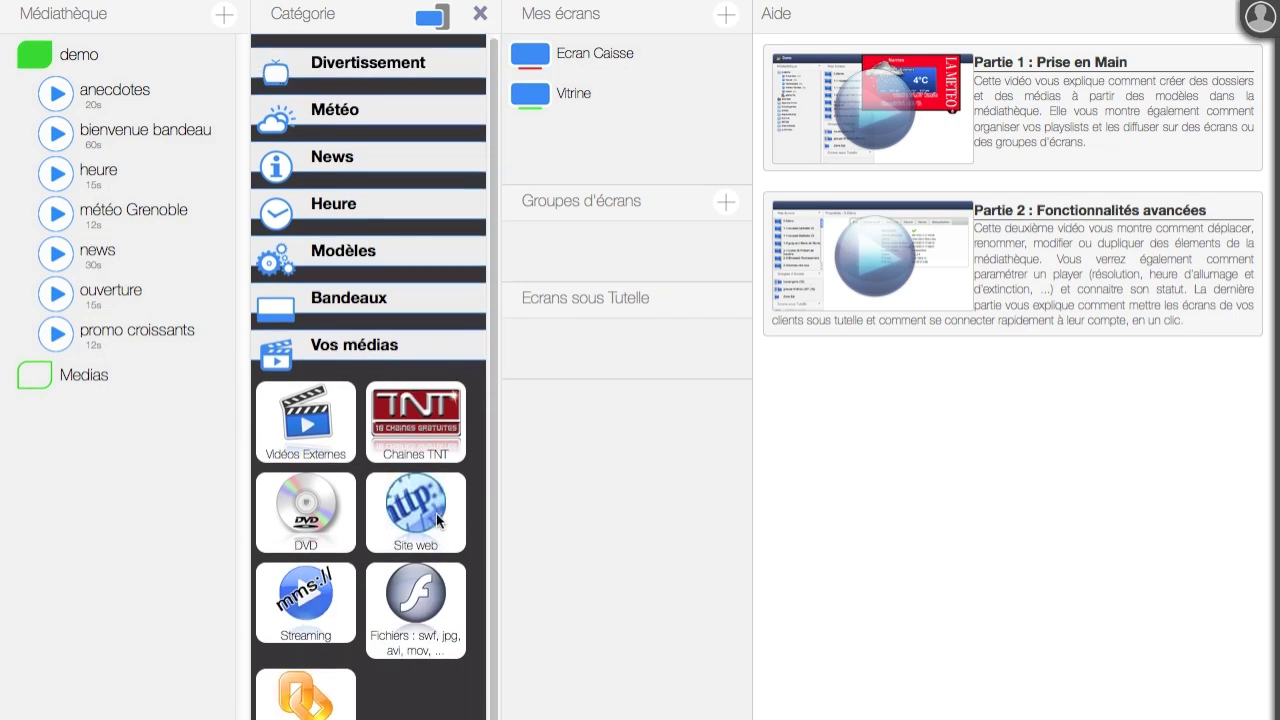
scroll(436, 518, down, 2)
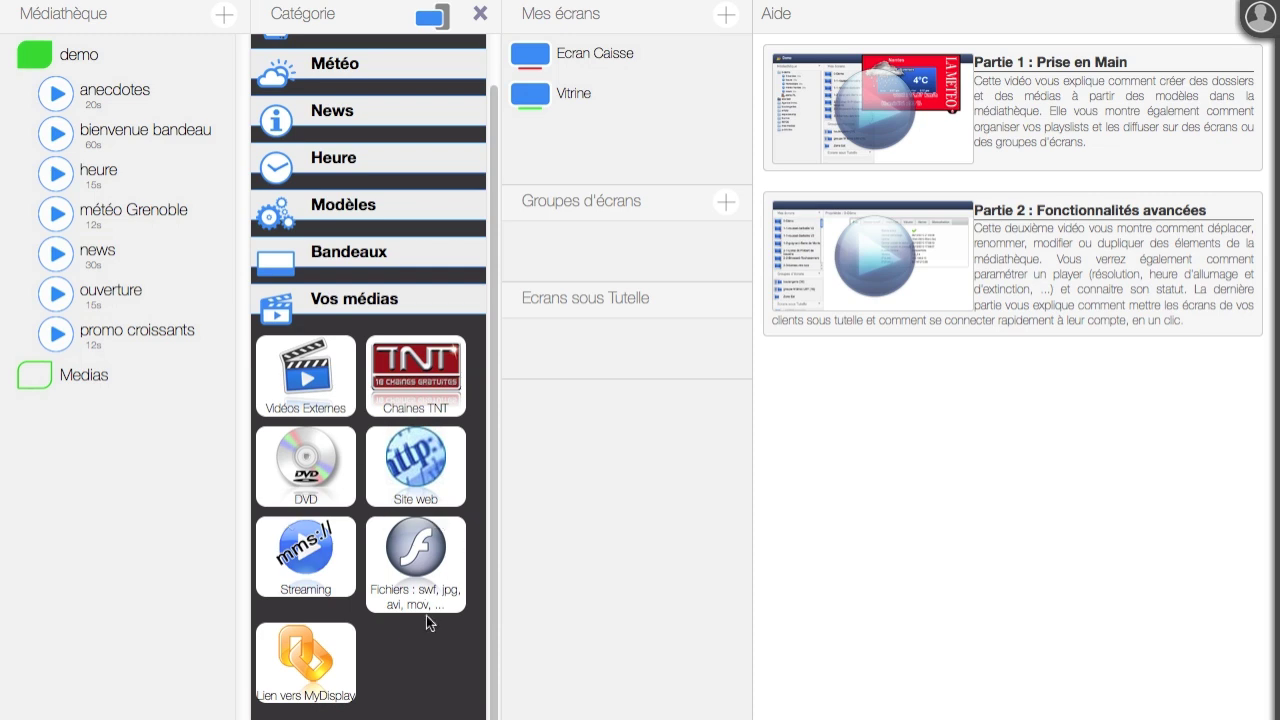
click(409, 296)
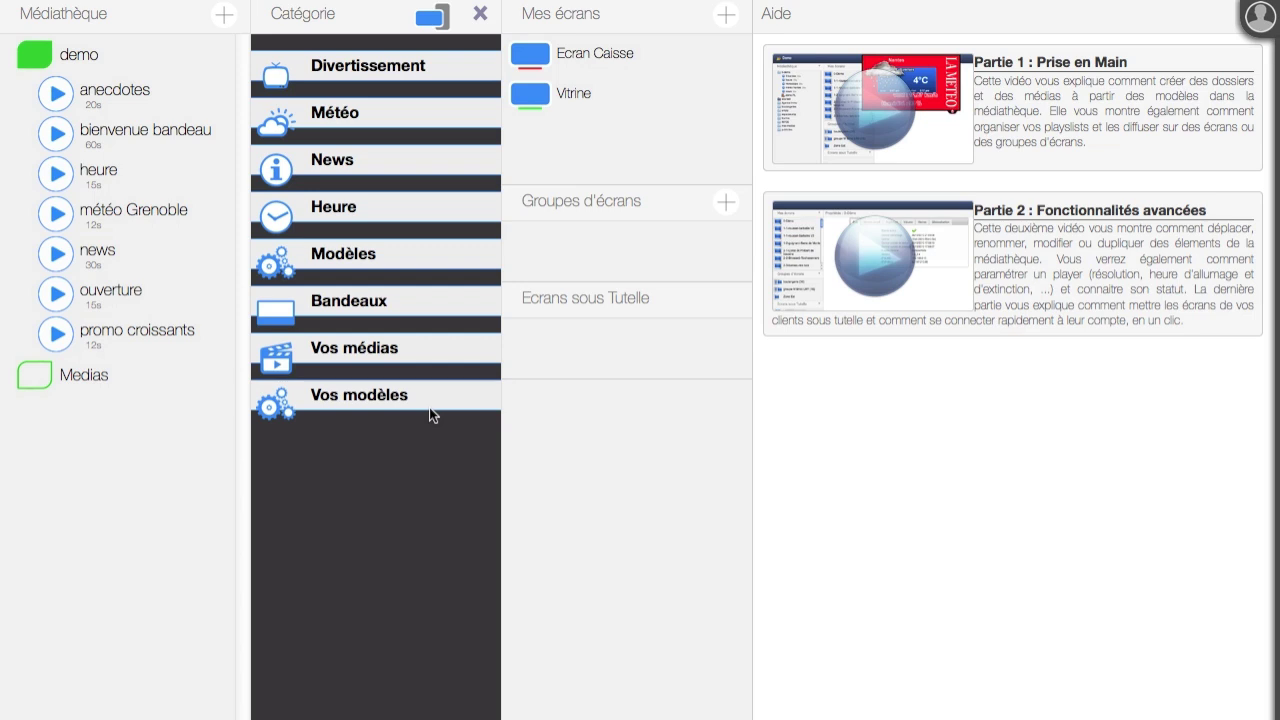
Add a playlist named "PL boulangerie" to the demo folder.
mouse_move(220, 56)
click(220, 56)
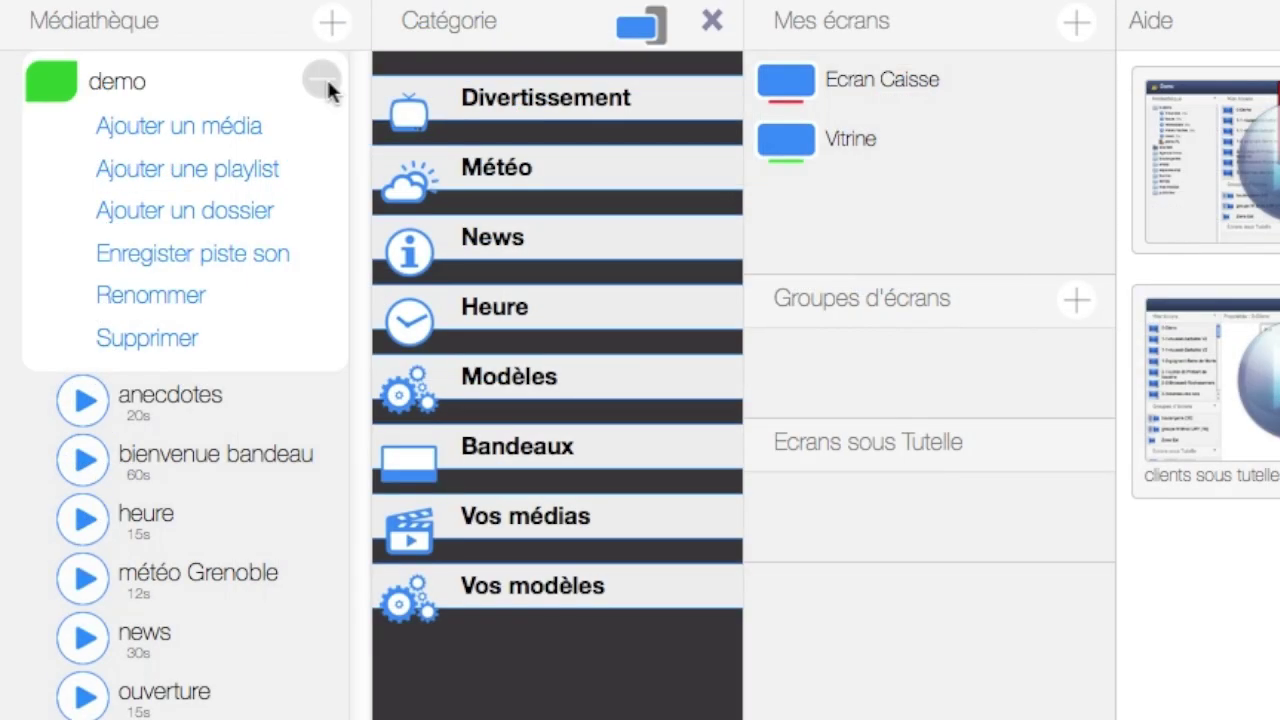
click(218, 186)
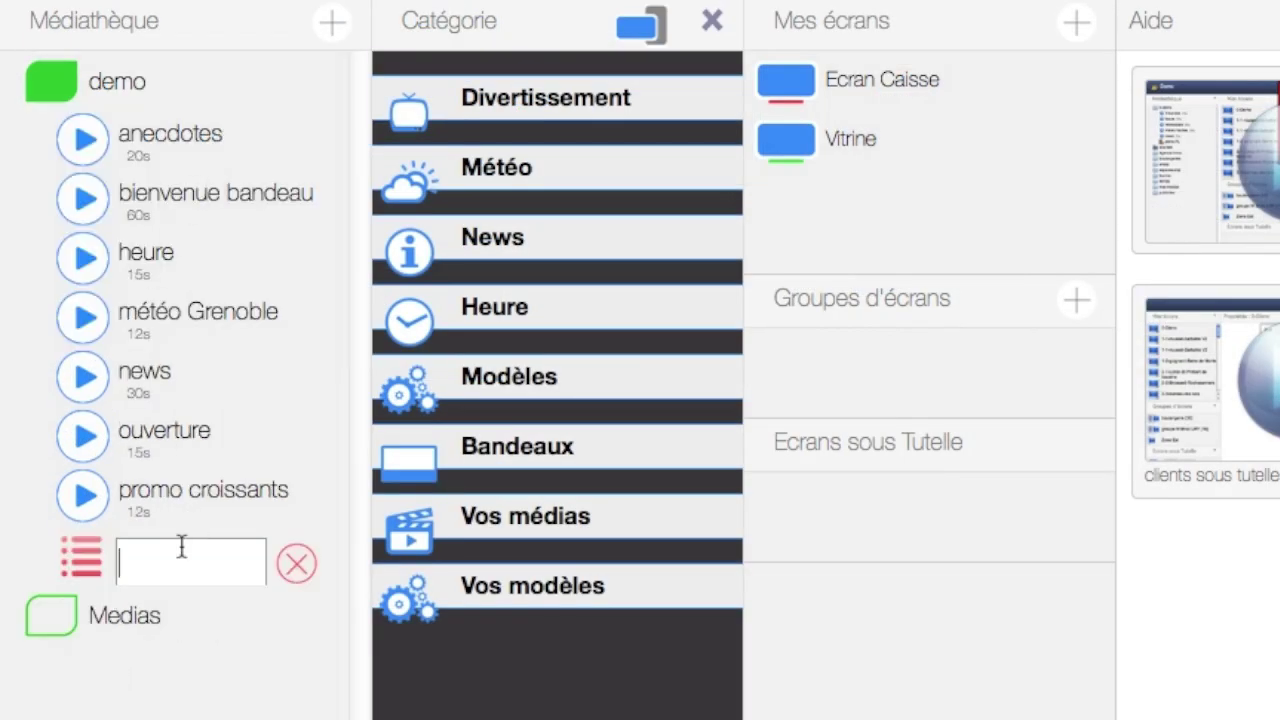
text(PL boulangerie)
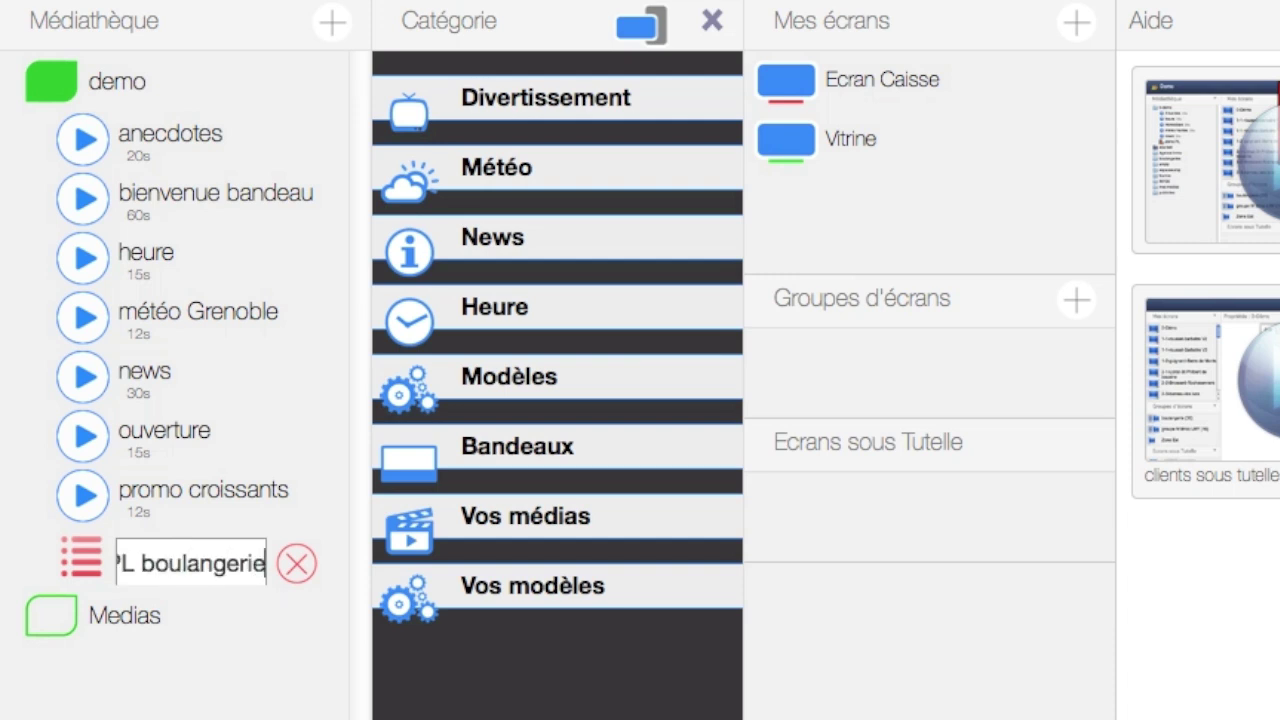
key(Return)
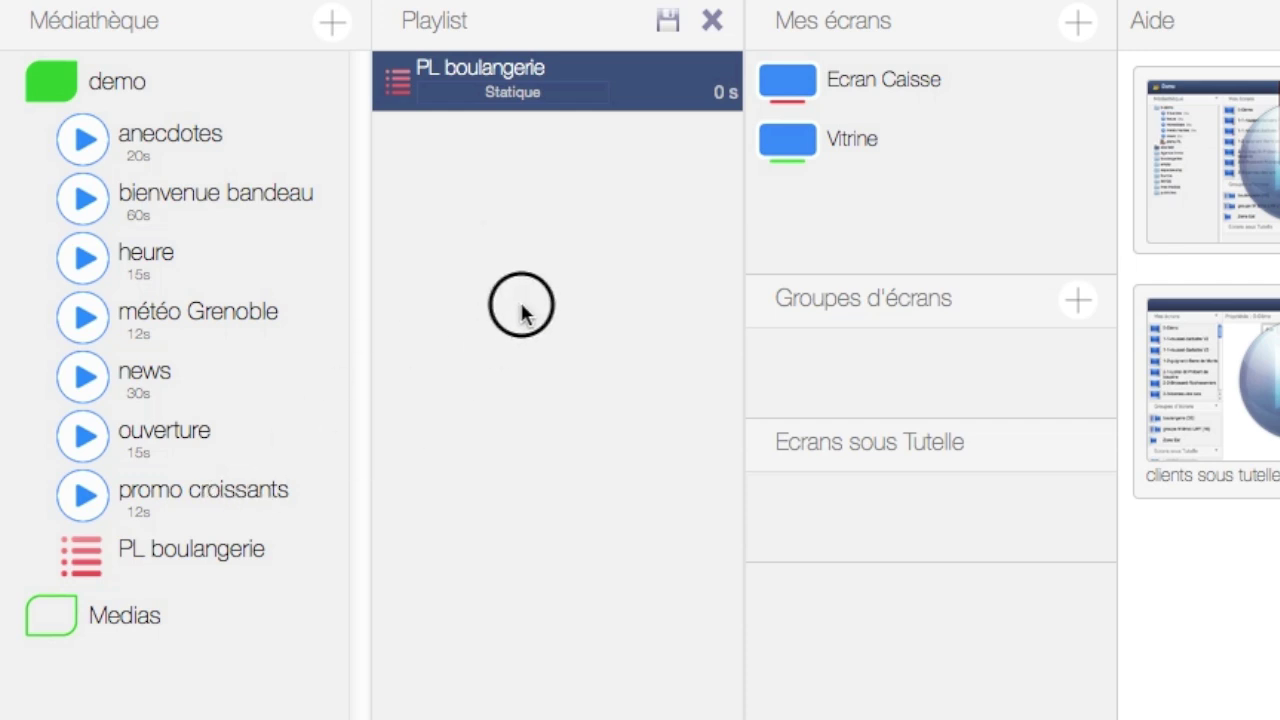
Fill the playlist in order with promo croissants, anecdotes, promo croissants, heure, promo croissants, news, promo croissants and ouverture, and save and close it.
drag(82, 492, 528, 250)
drag(97, 139, 459, 231)
drag(92, 495, 481, 333)
drag(115, 281, 471, 354)
drag(135, 493, 480, 468)
drag(131, 371, 478, 468)
drag(108, 489, 472, 545)
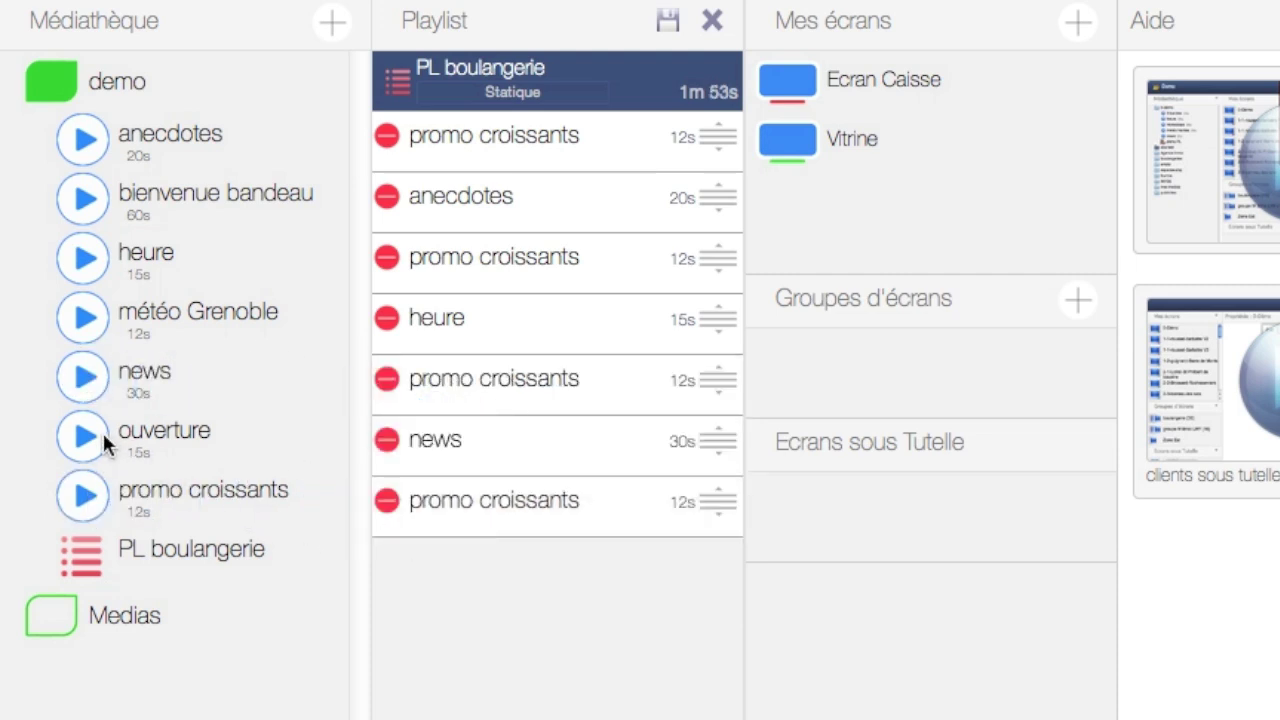
drag(94, 432, 548, 641)
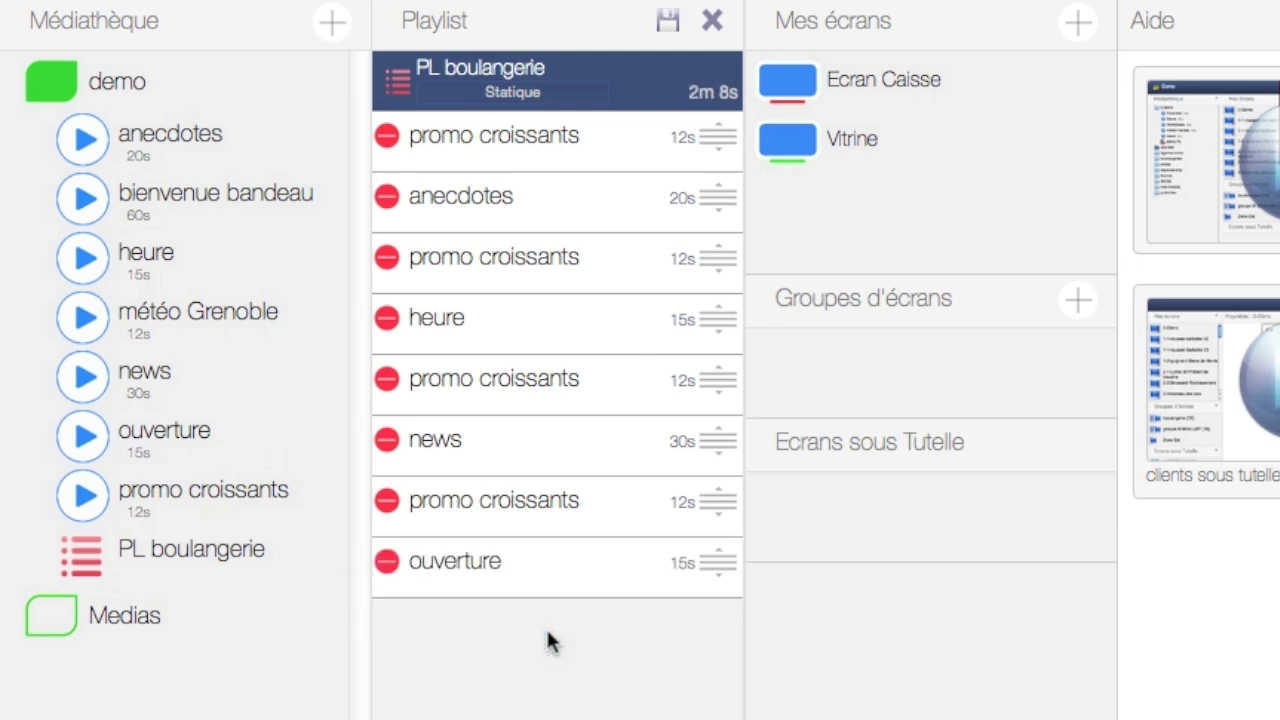
click(668, 21)
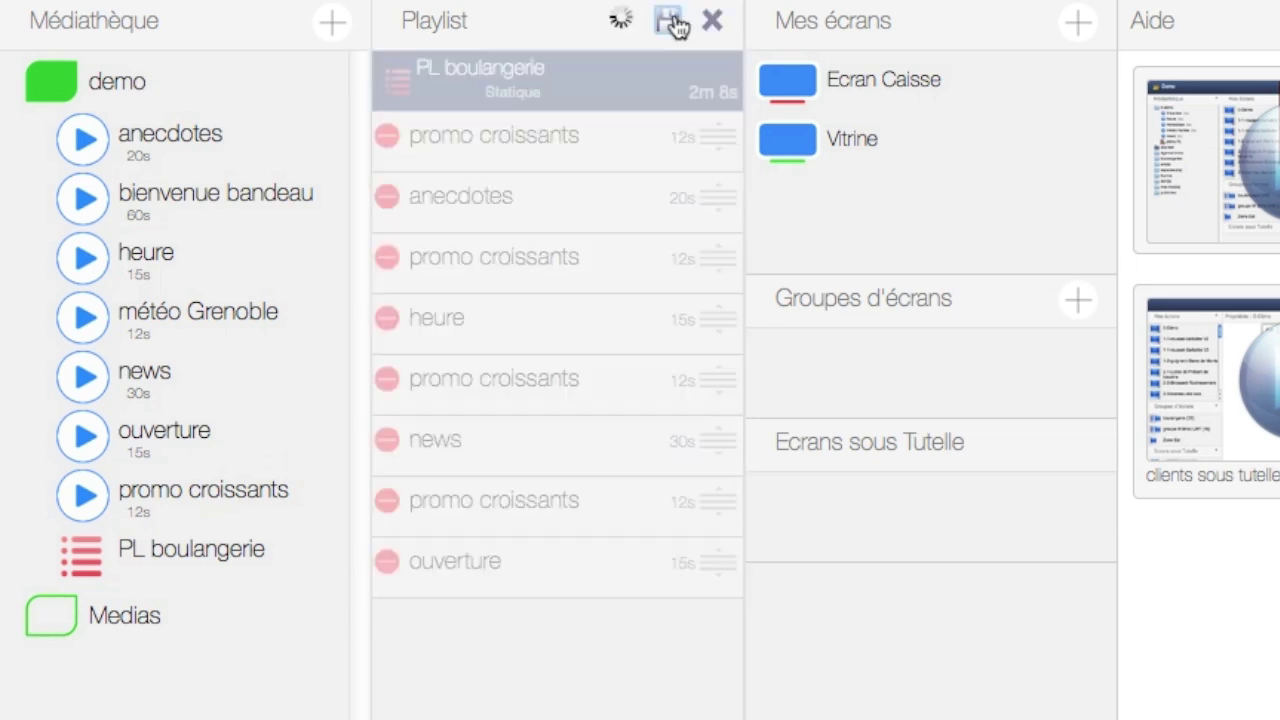
click(707, 24)
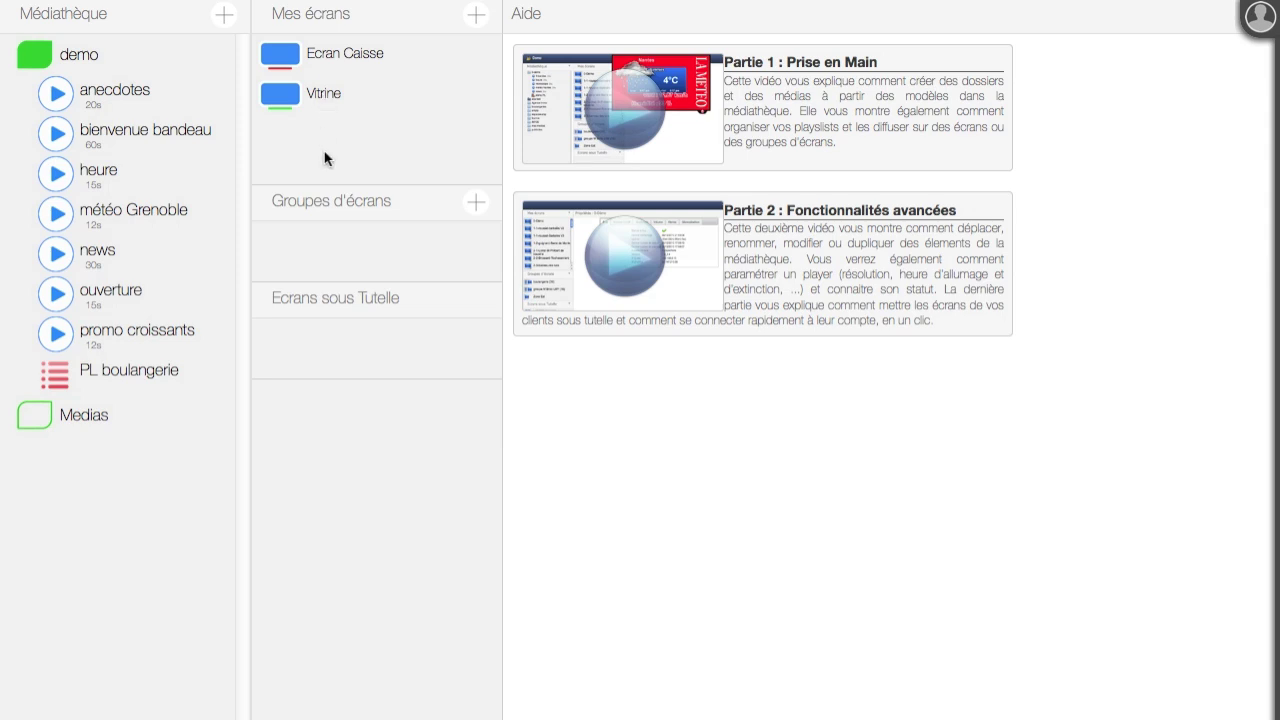
Schedule PL boulangerie on the Vitrine screen daily (Quotidienne) from 2014-01-20 to 2014-01-31, from 8 h 00 to 19 h 00, and save.
click(289, 106)
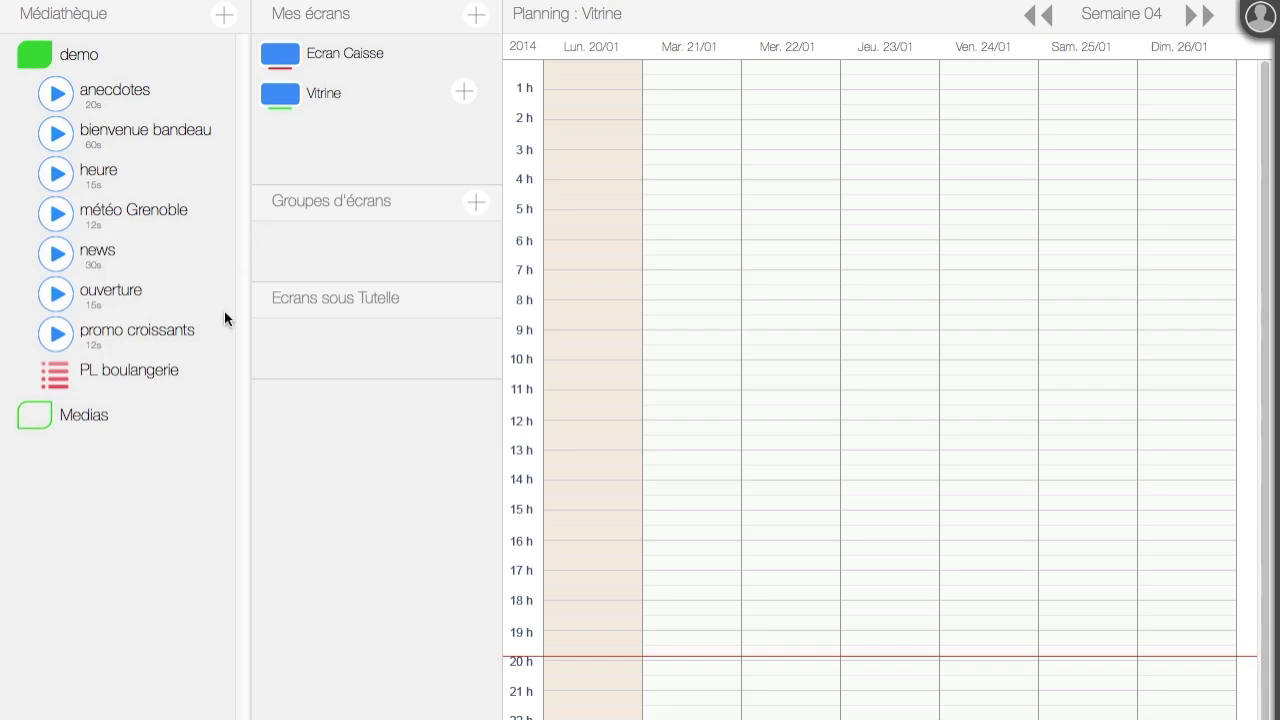
drag(77, 382, 571, 608)
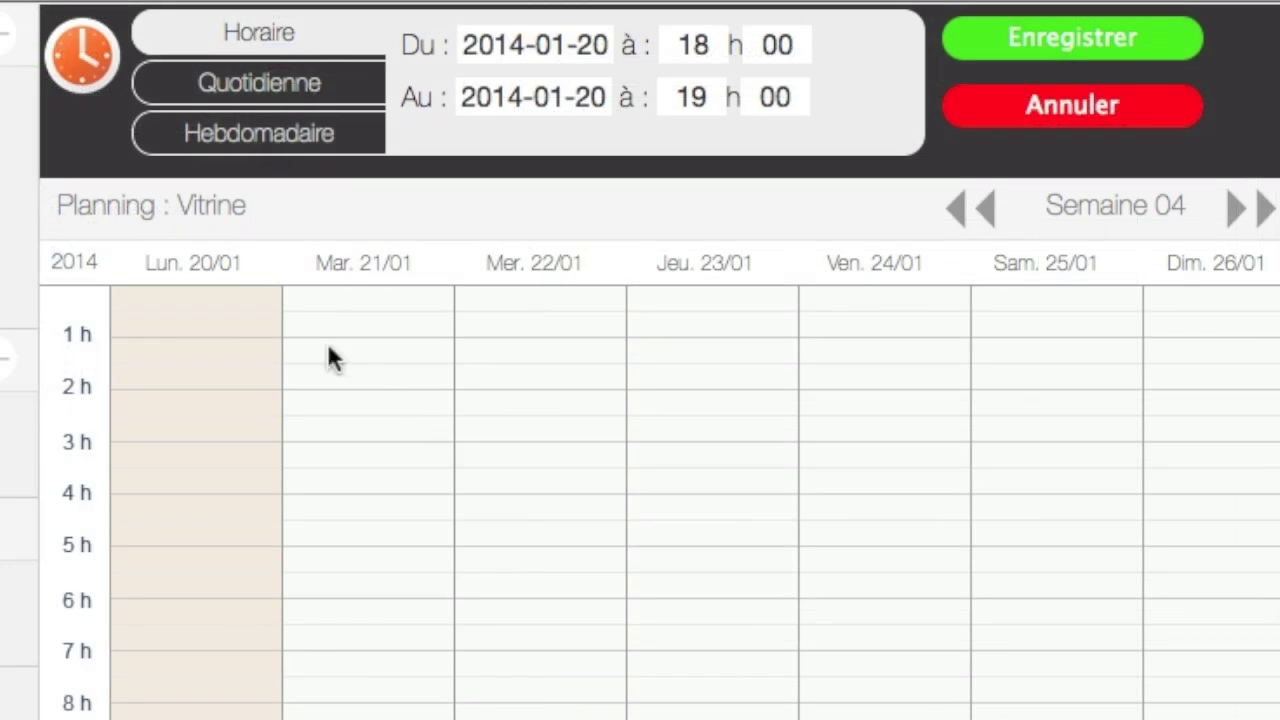
click(274, 86)
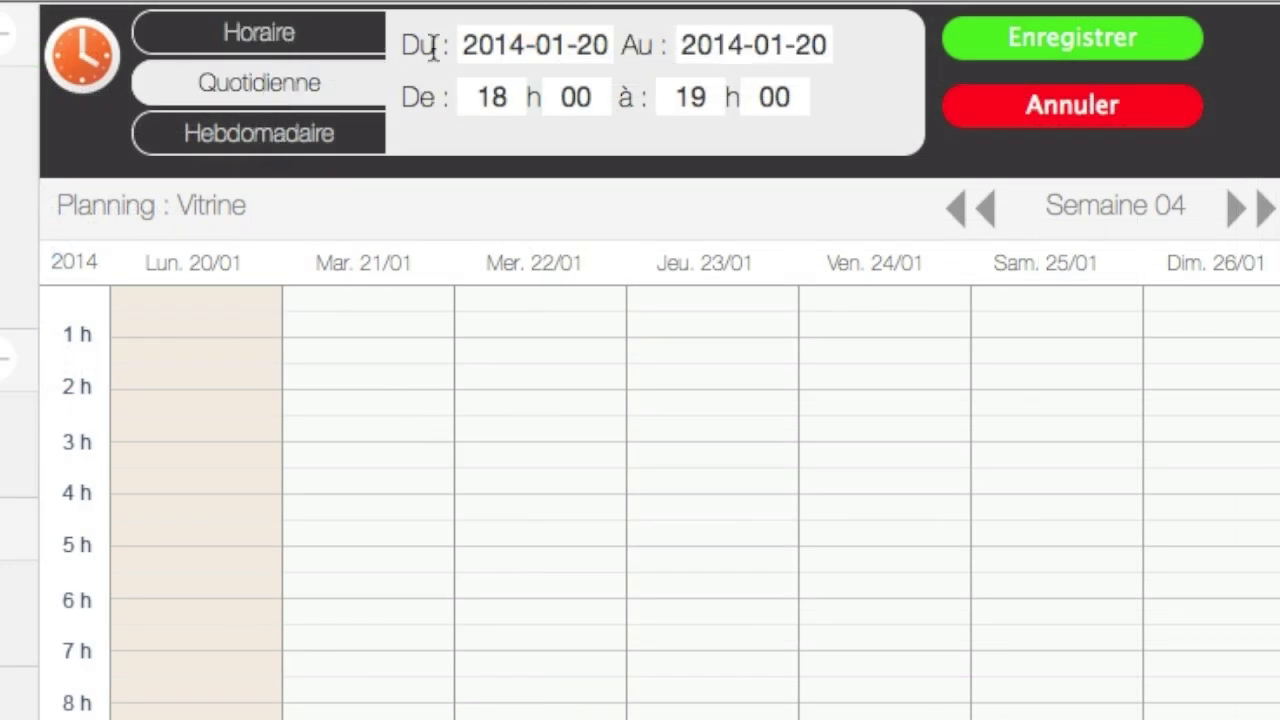
click(741, 47)
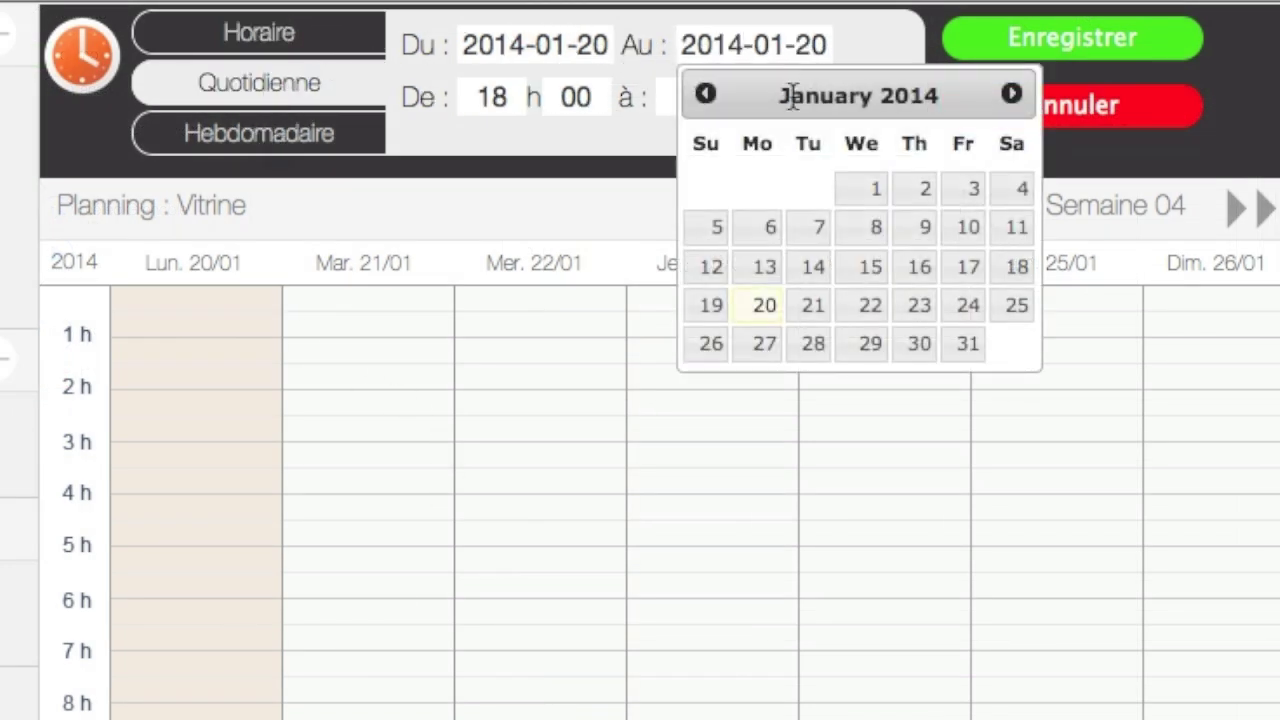
click(968, 343)
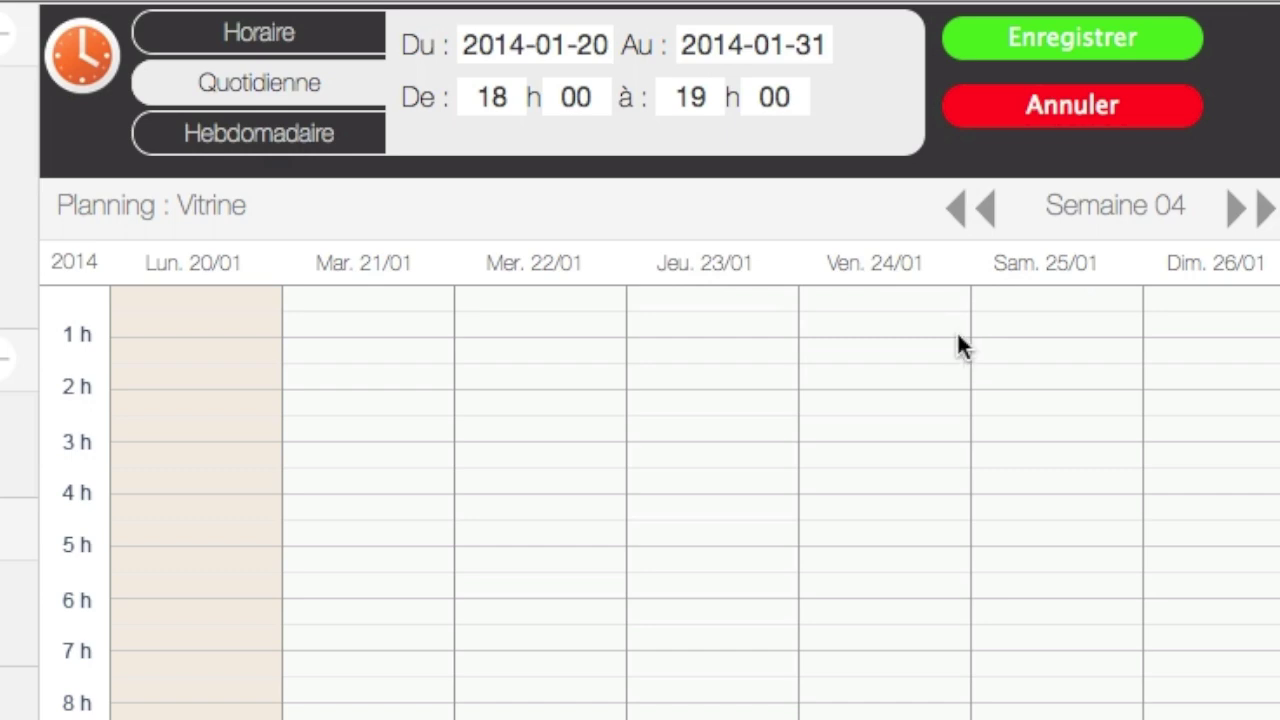
click(491, 97)
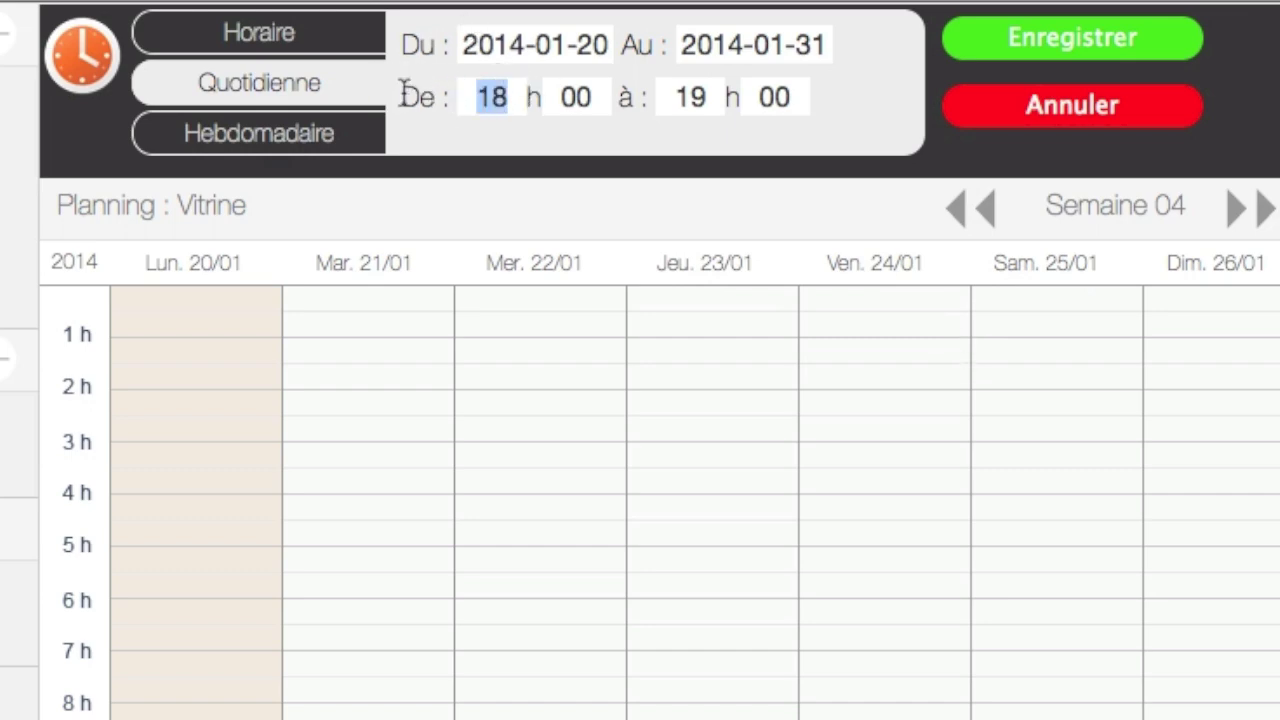
text(8)
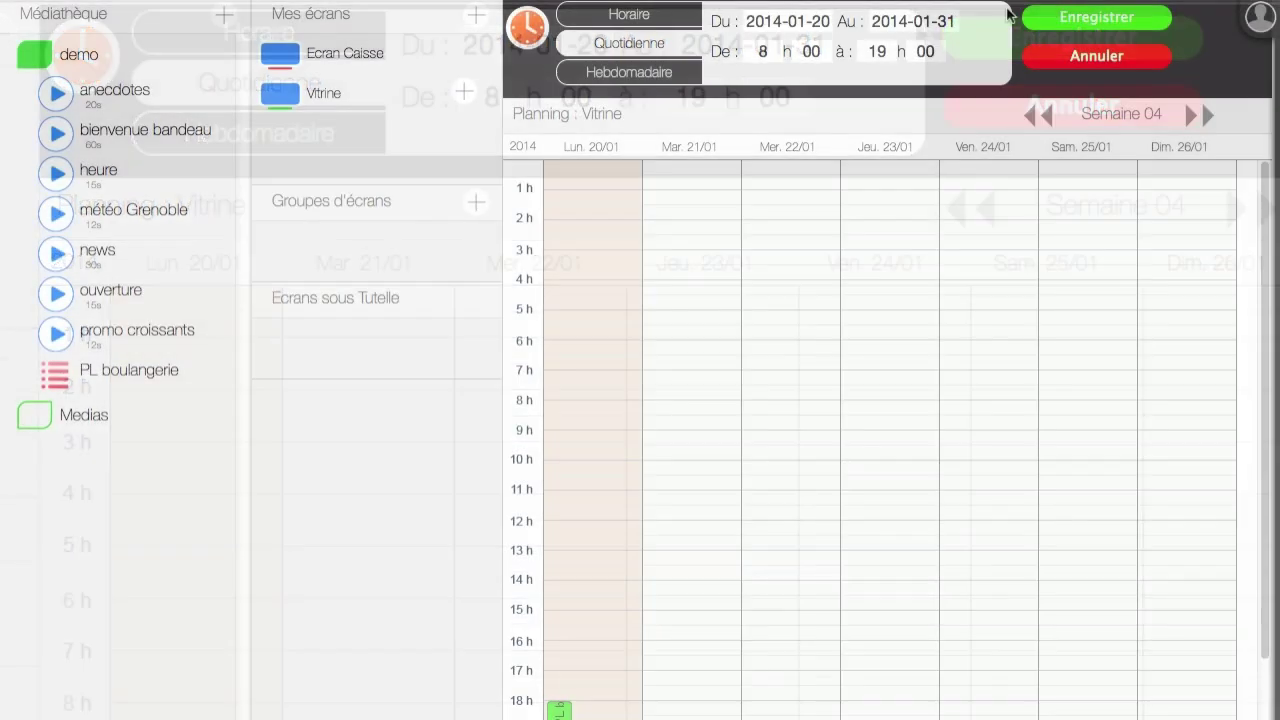
click(1097, 20)
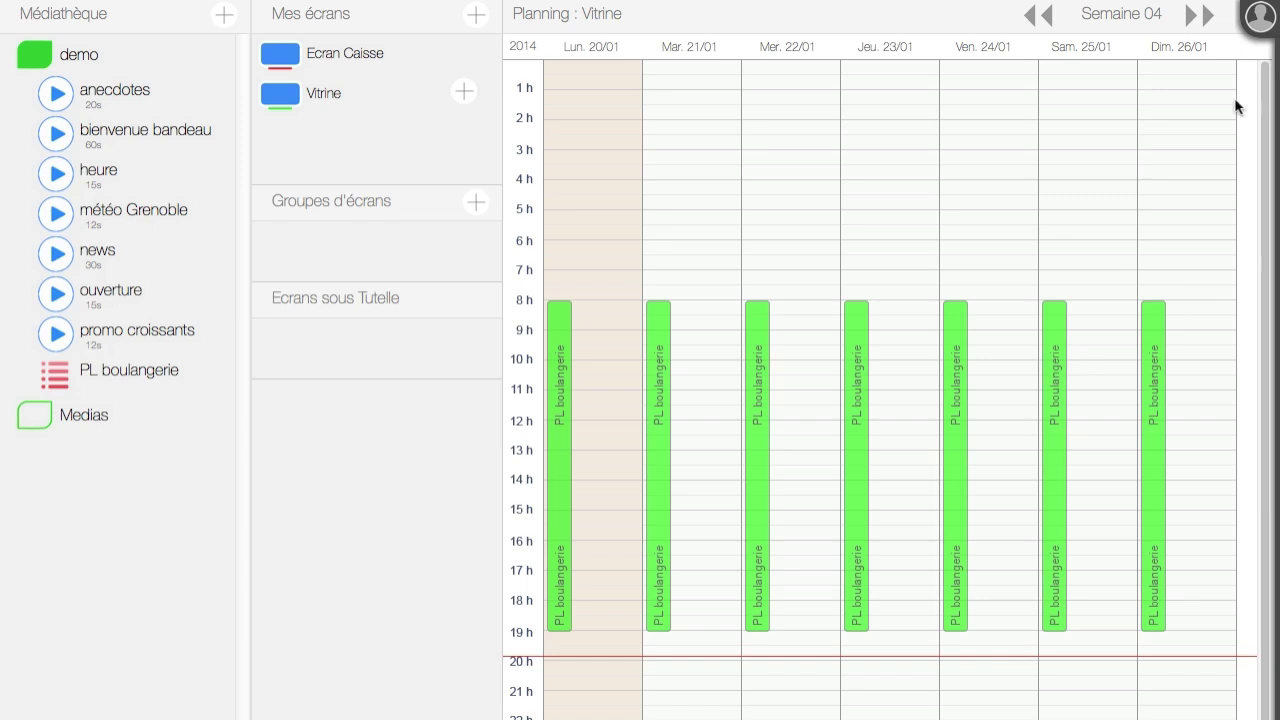
Open the account options in order to log out.
click(1258, 32)
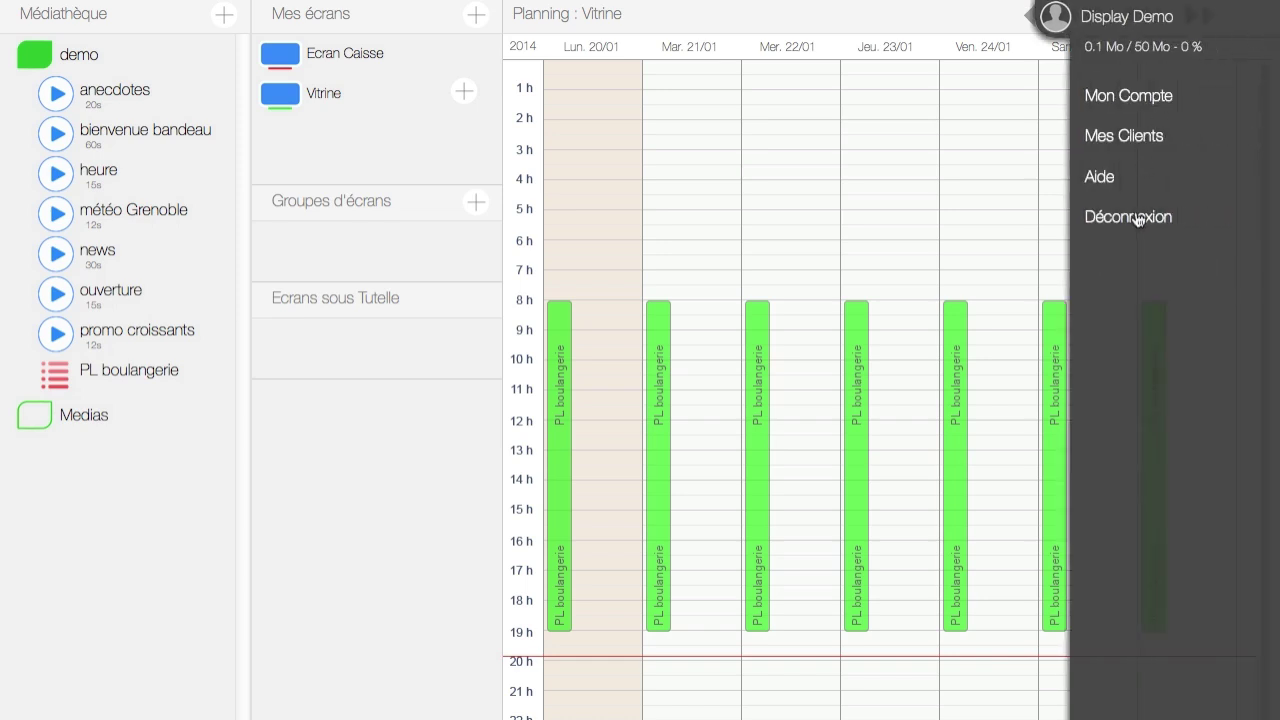